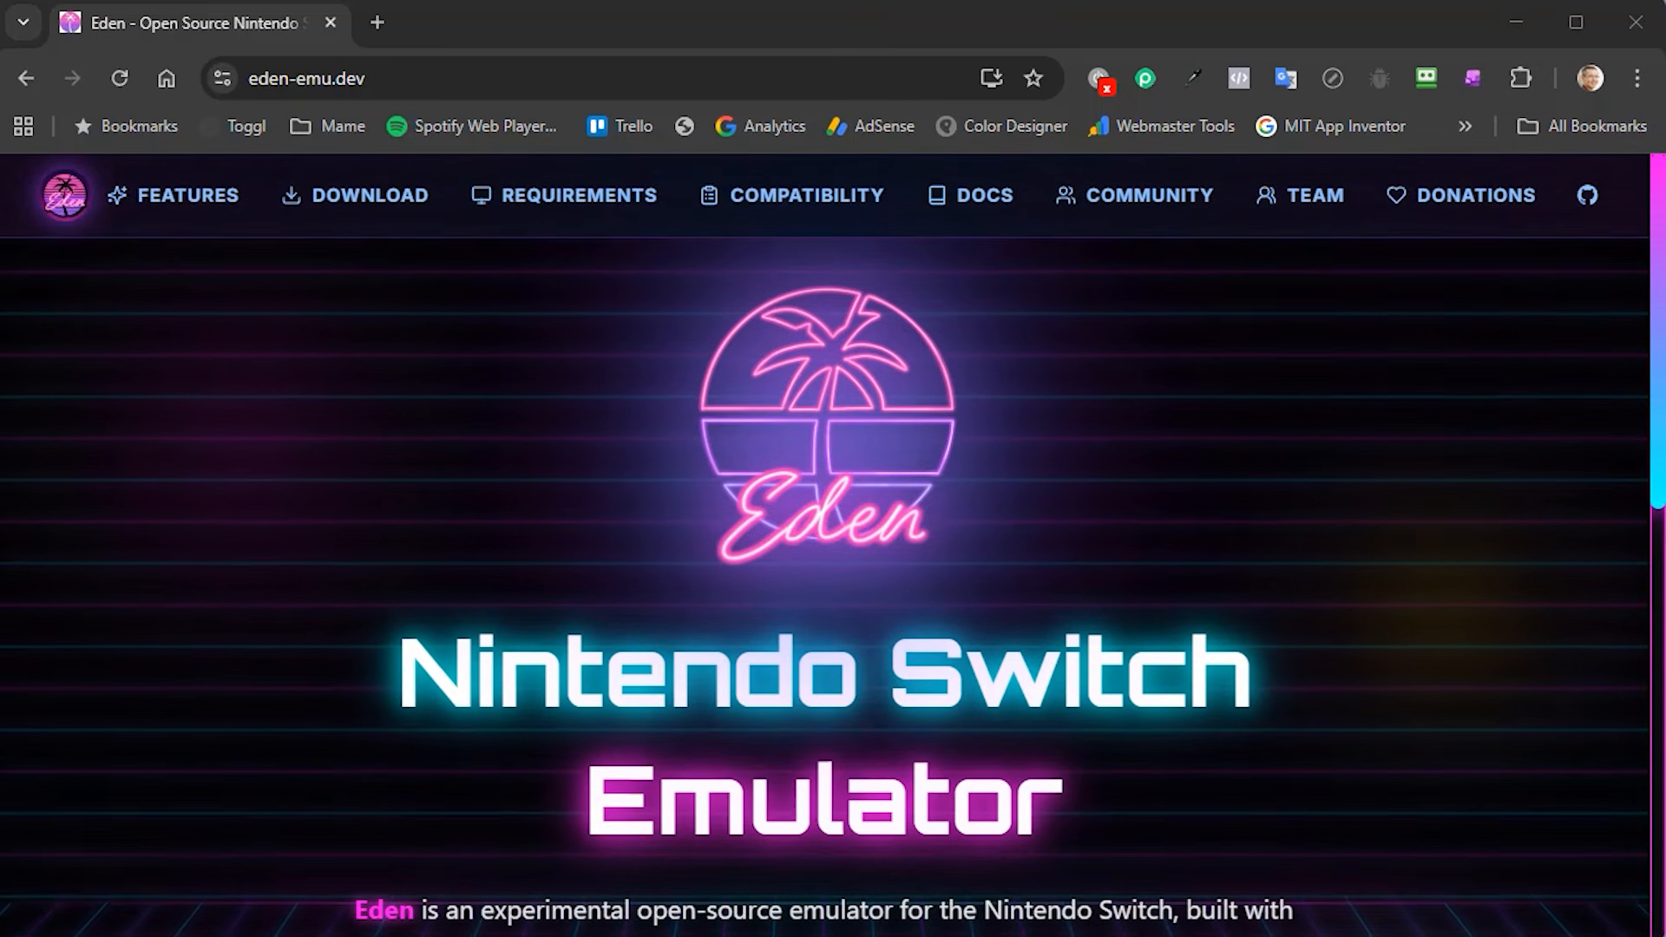
- Open Eden's Game Compatibility page and browse the community report cards
click(460, 79)
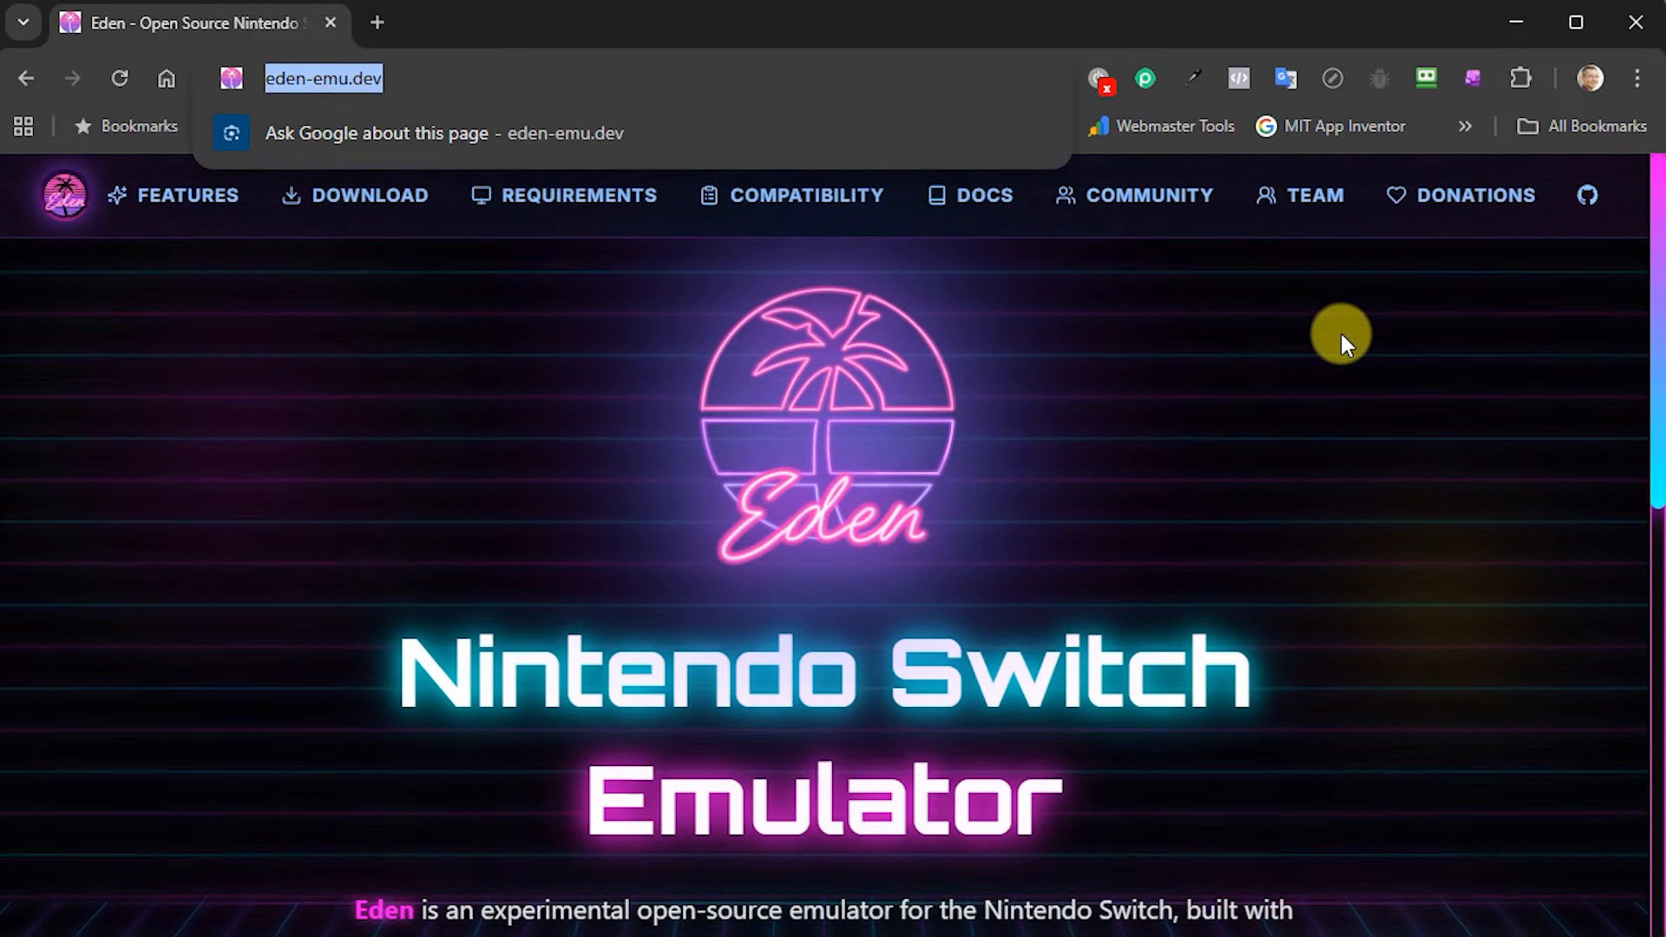
click(1665, 333)
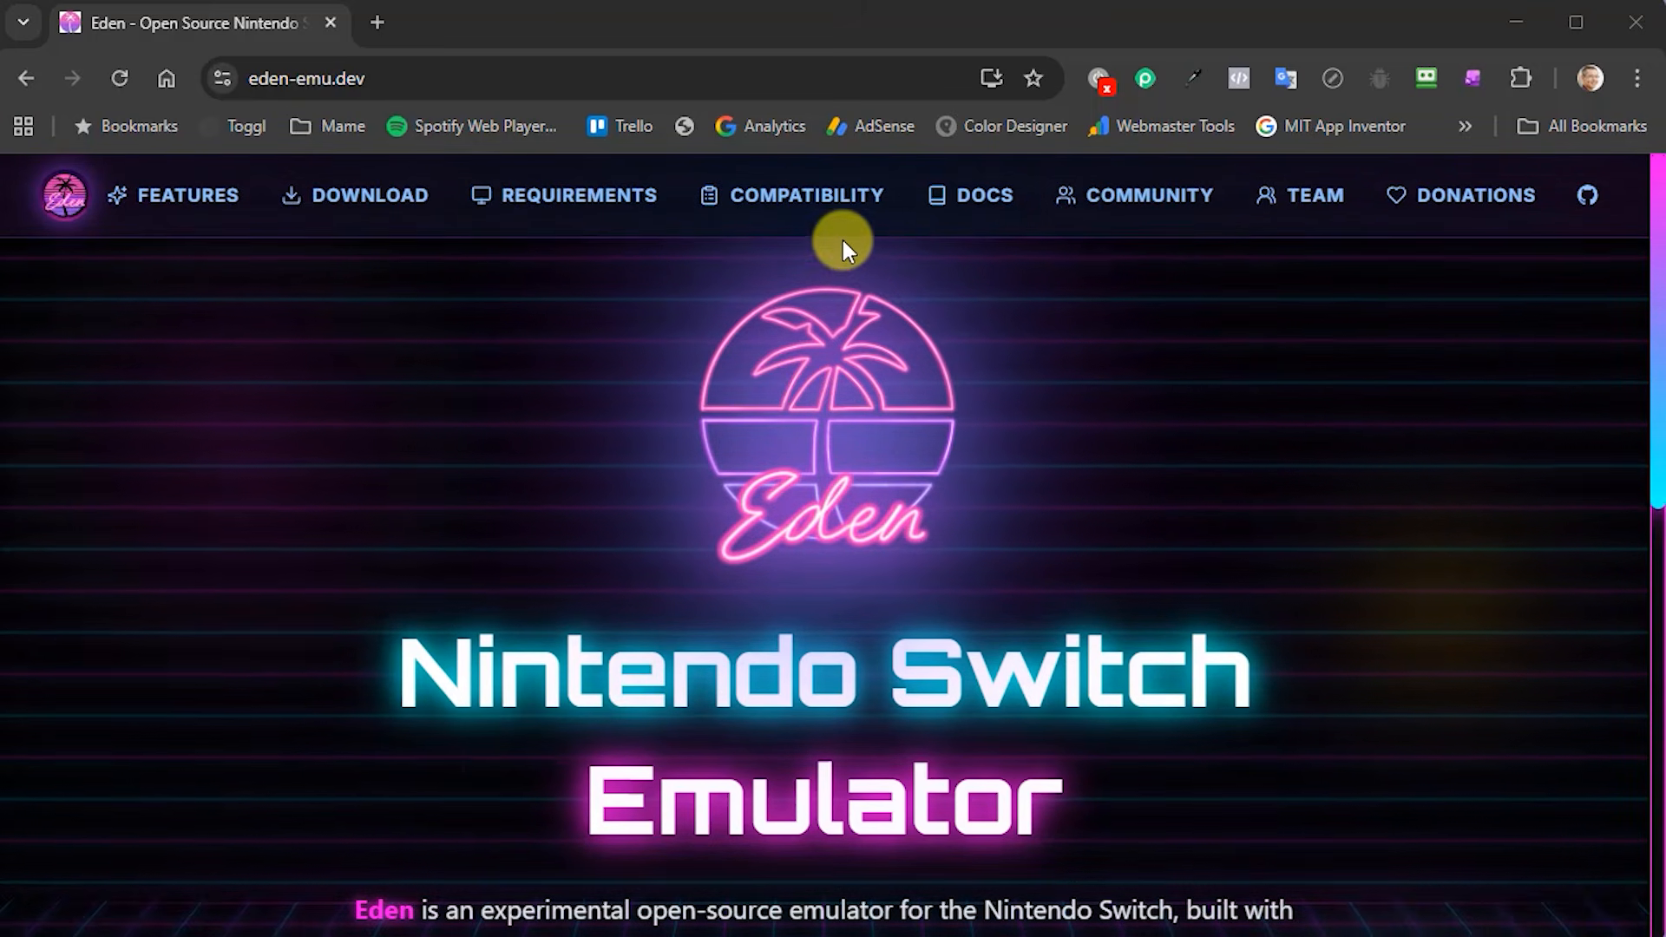
click(804, 208)
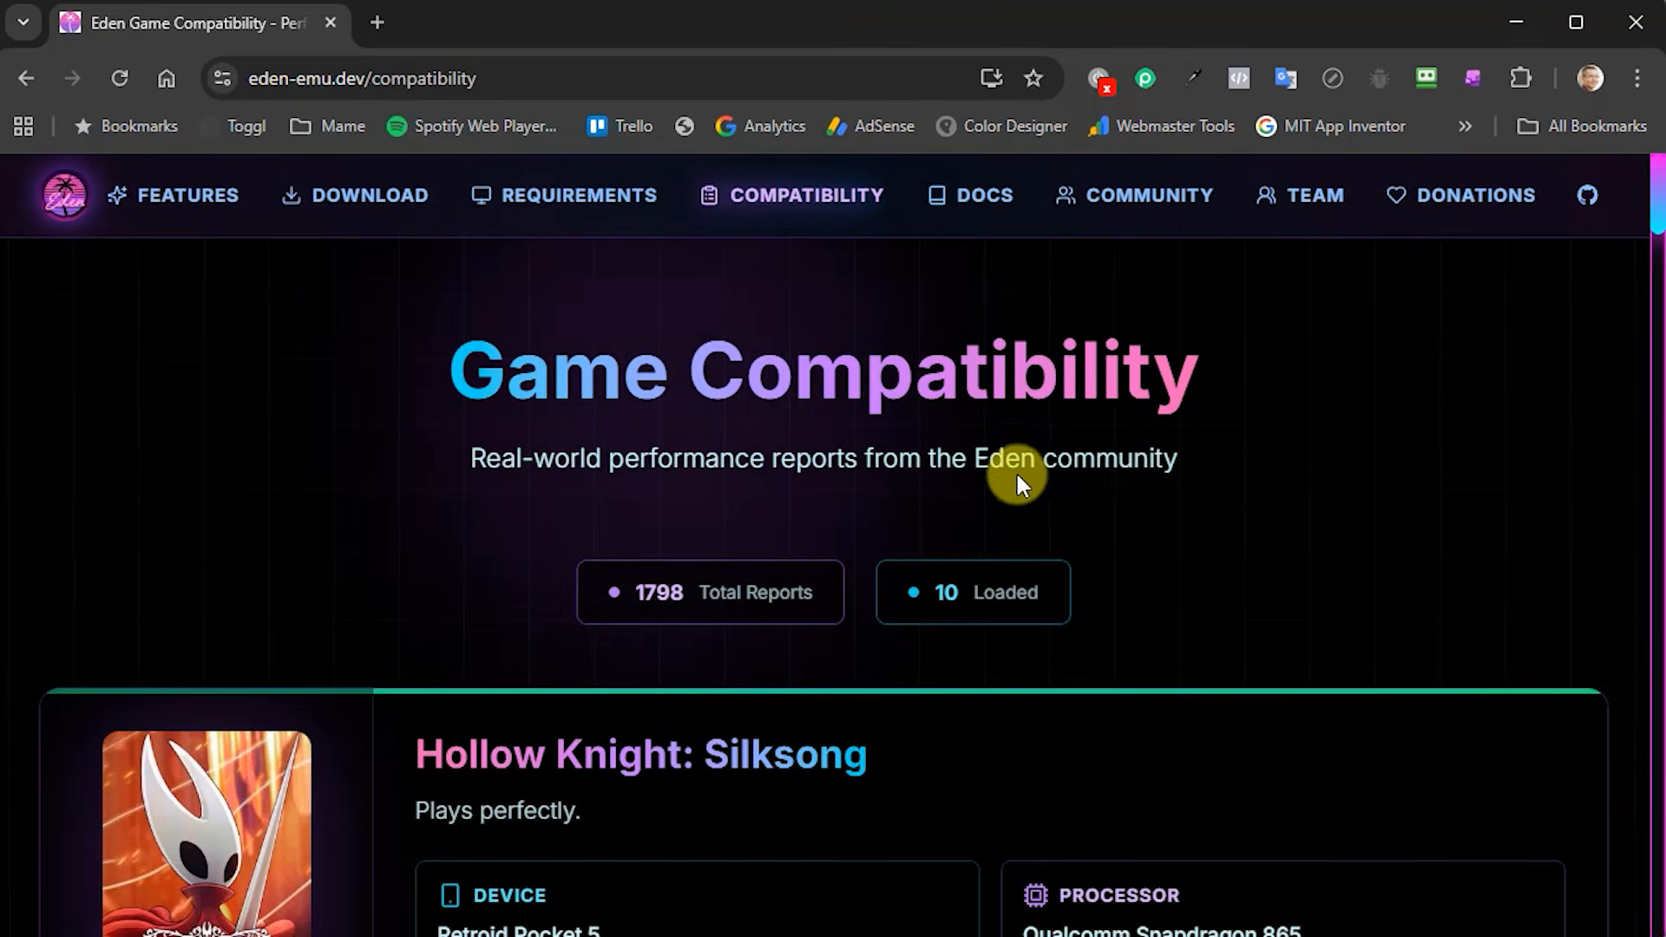
scroll(1015, 471, down, 4)
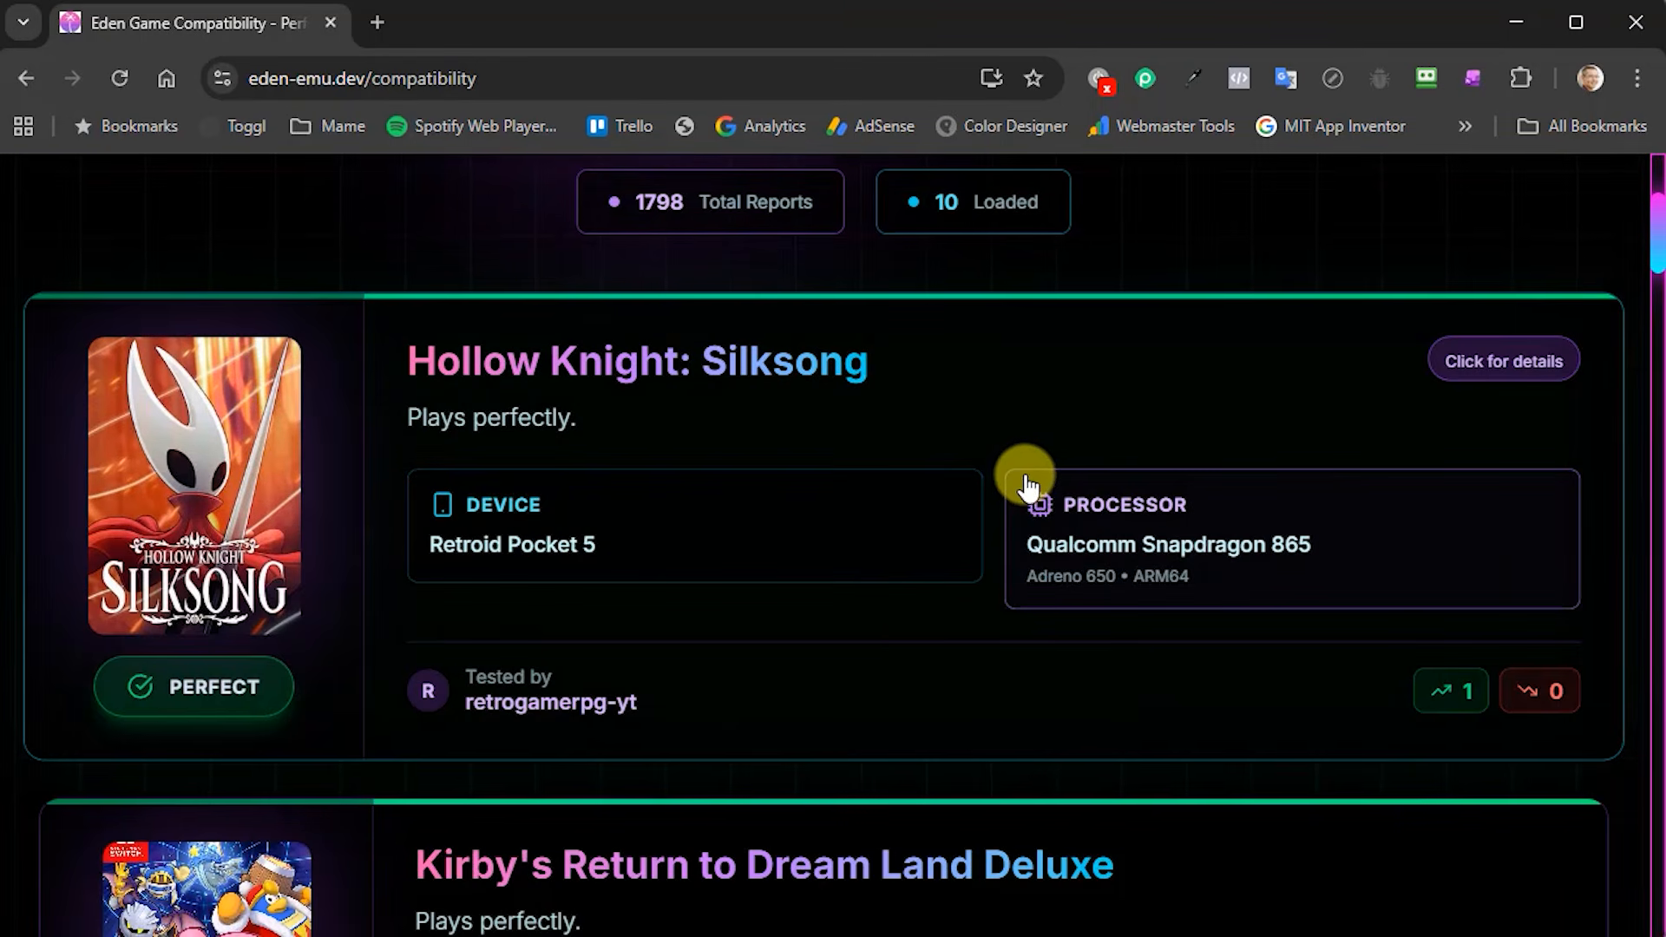
scroll(1030, 482, down, 4)
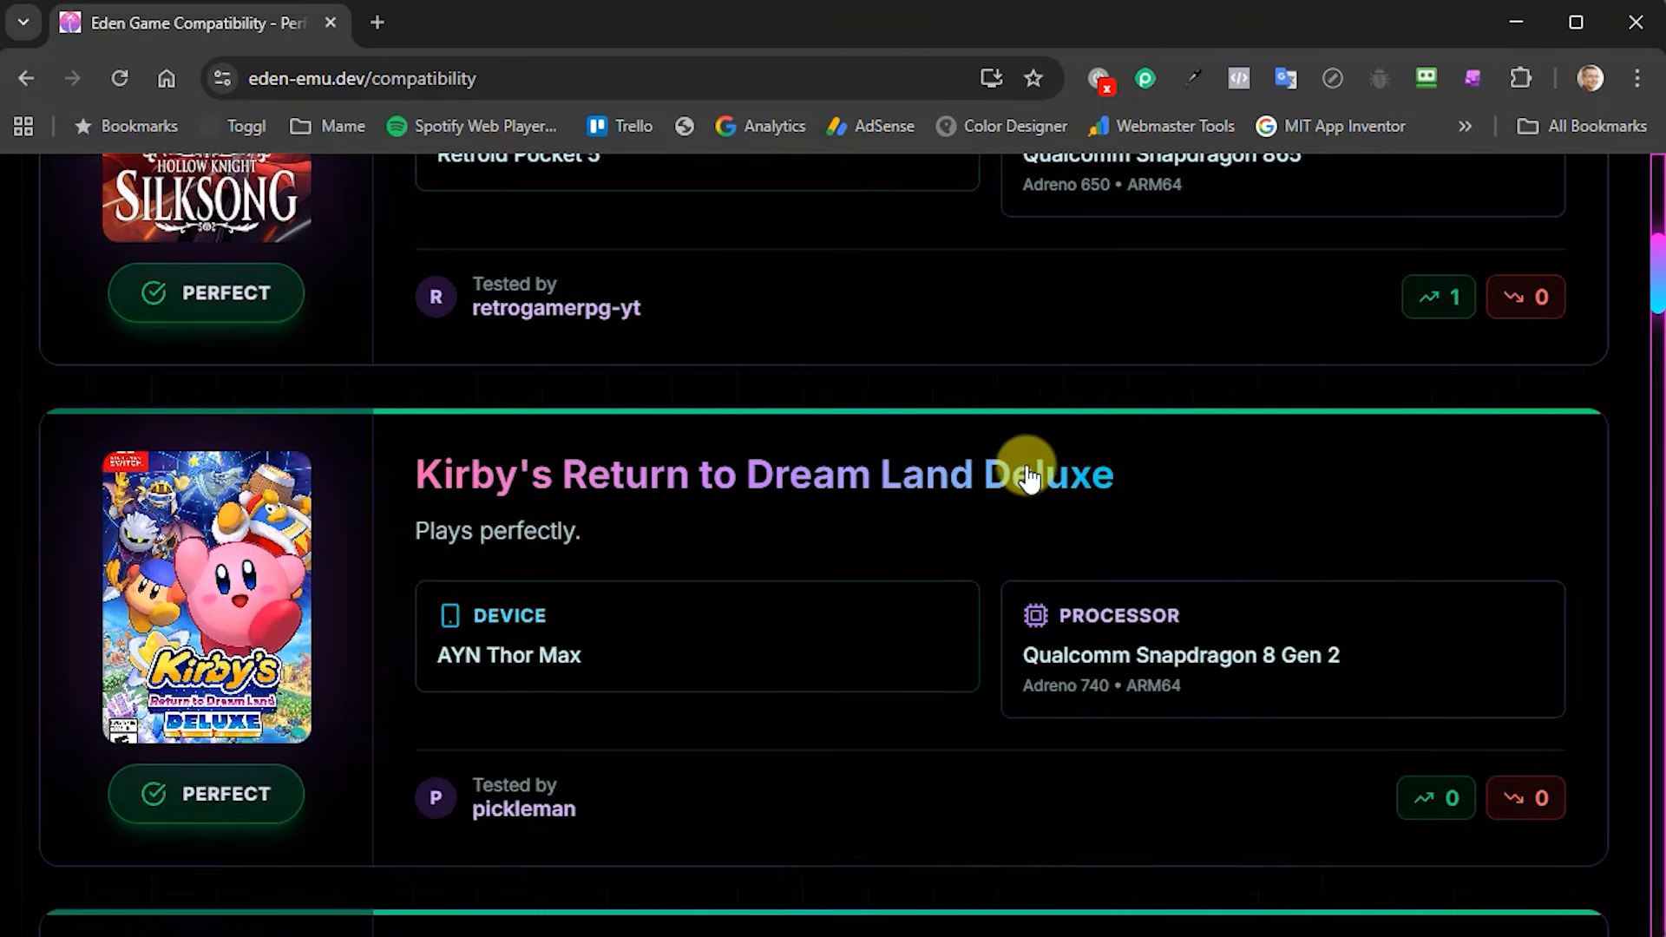
scroll(1024, 521, down, 1)
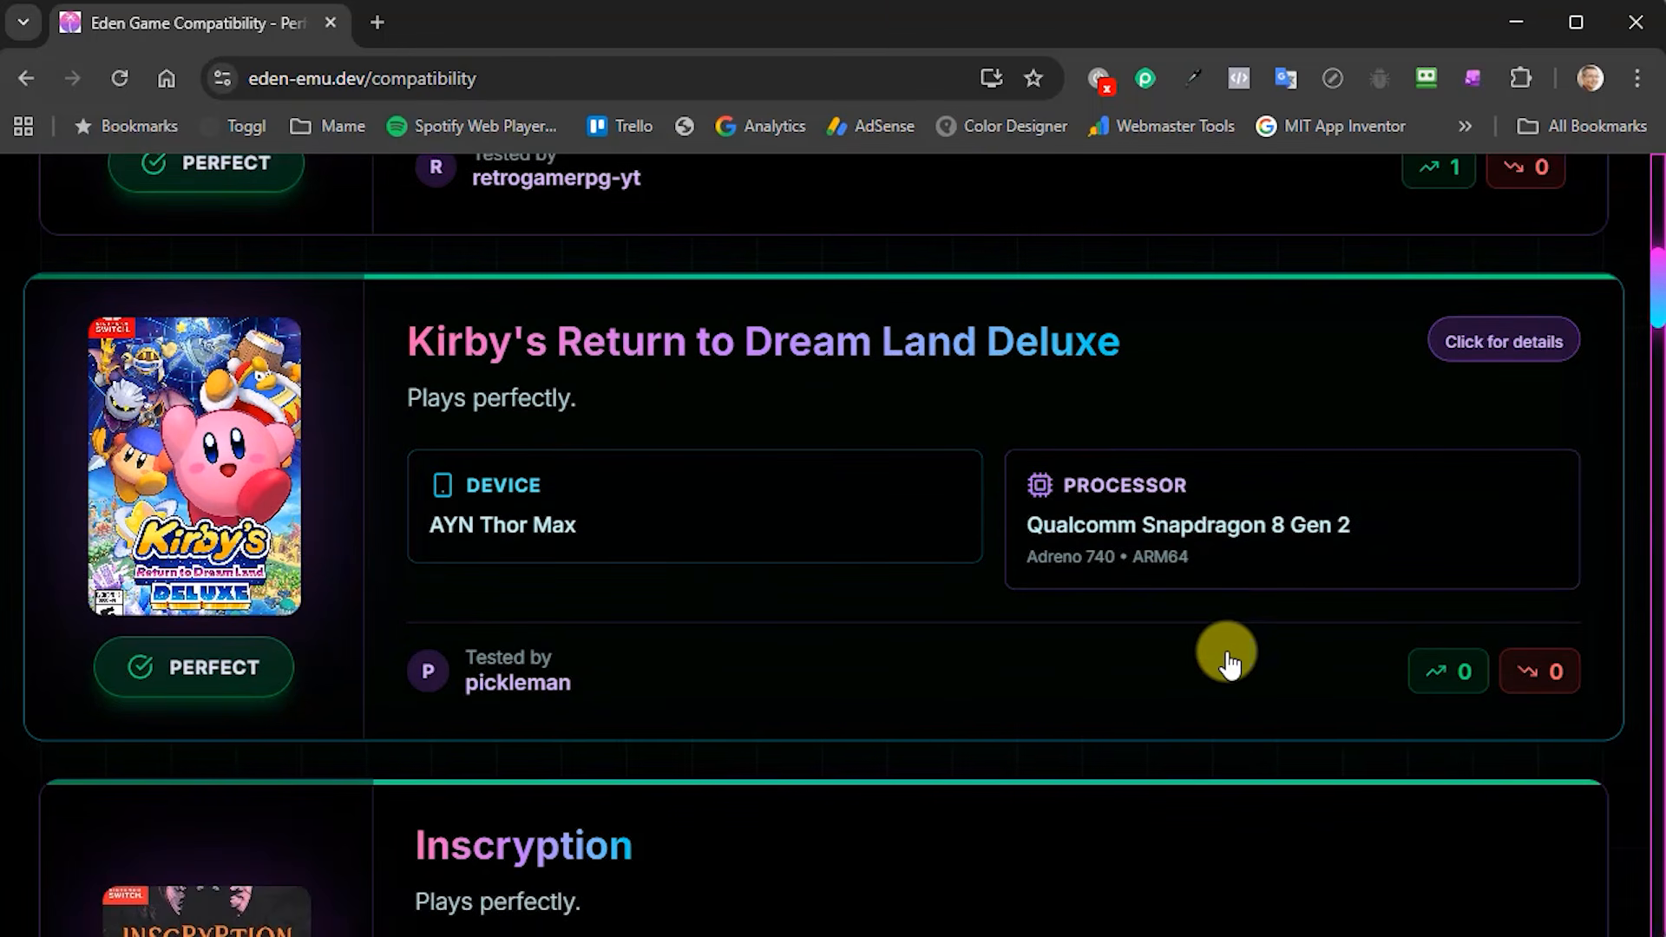
scroll(1008, 646, up, 3)
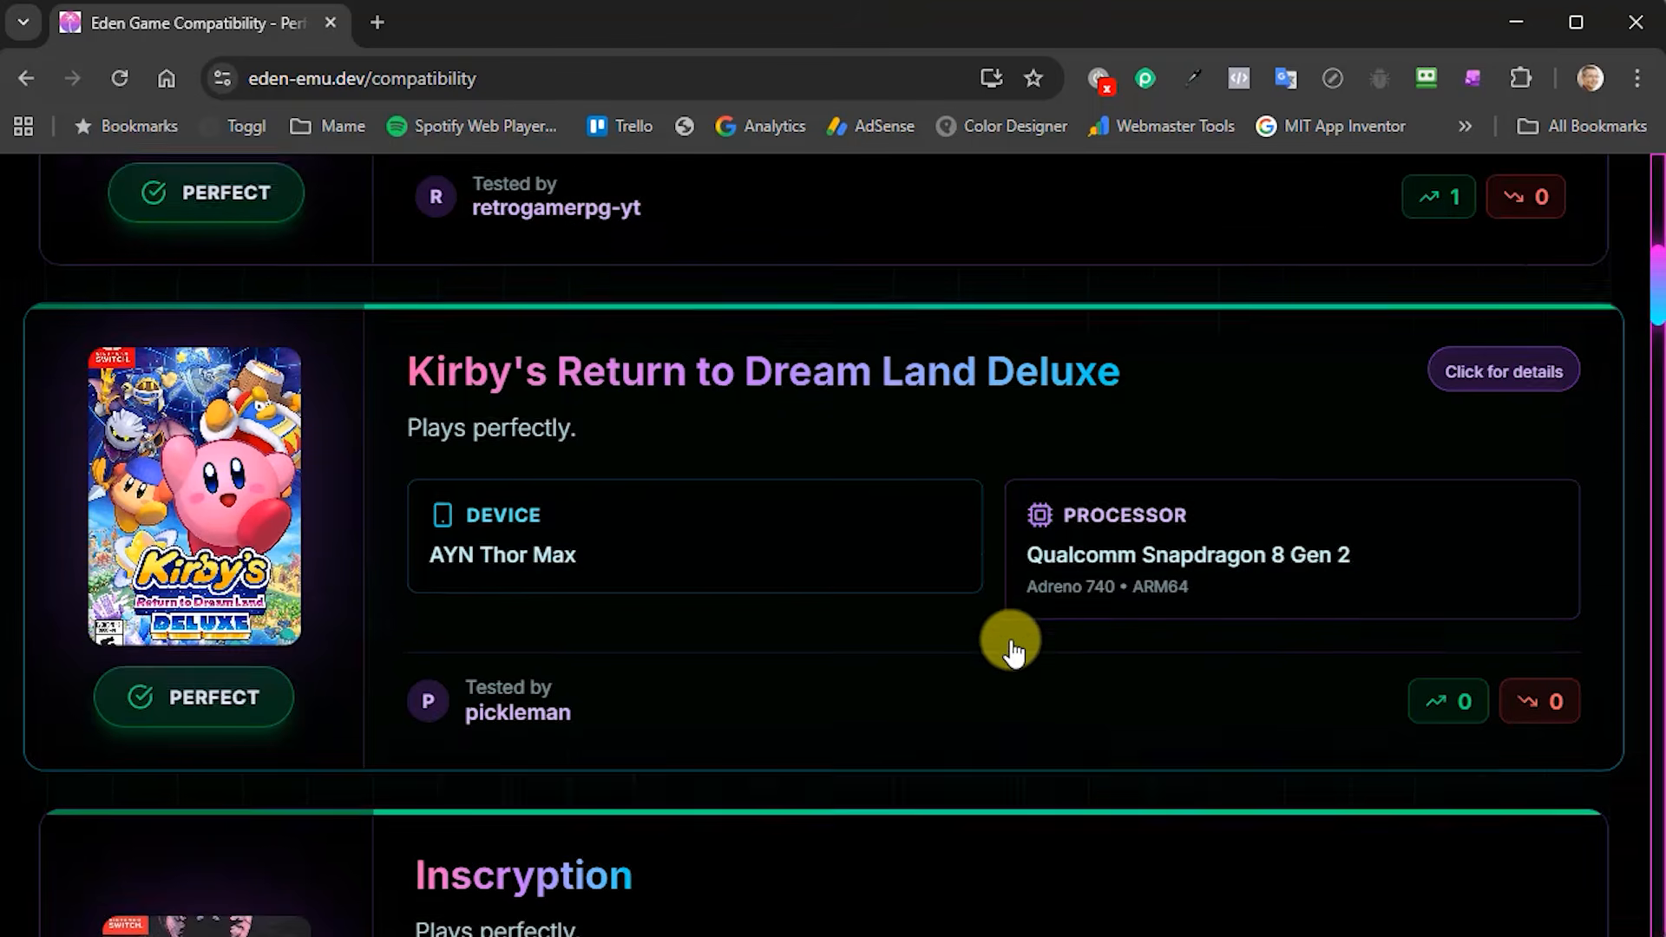
scroll(1015, 642, up, 4)
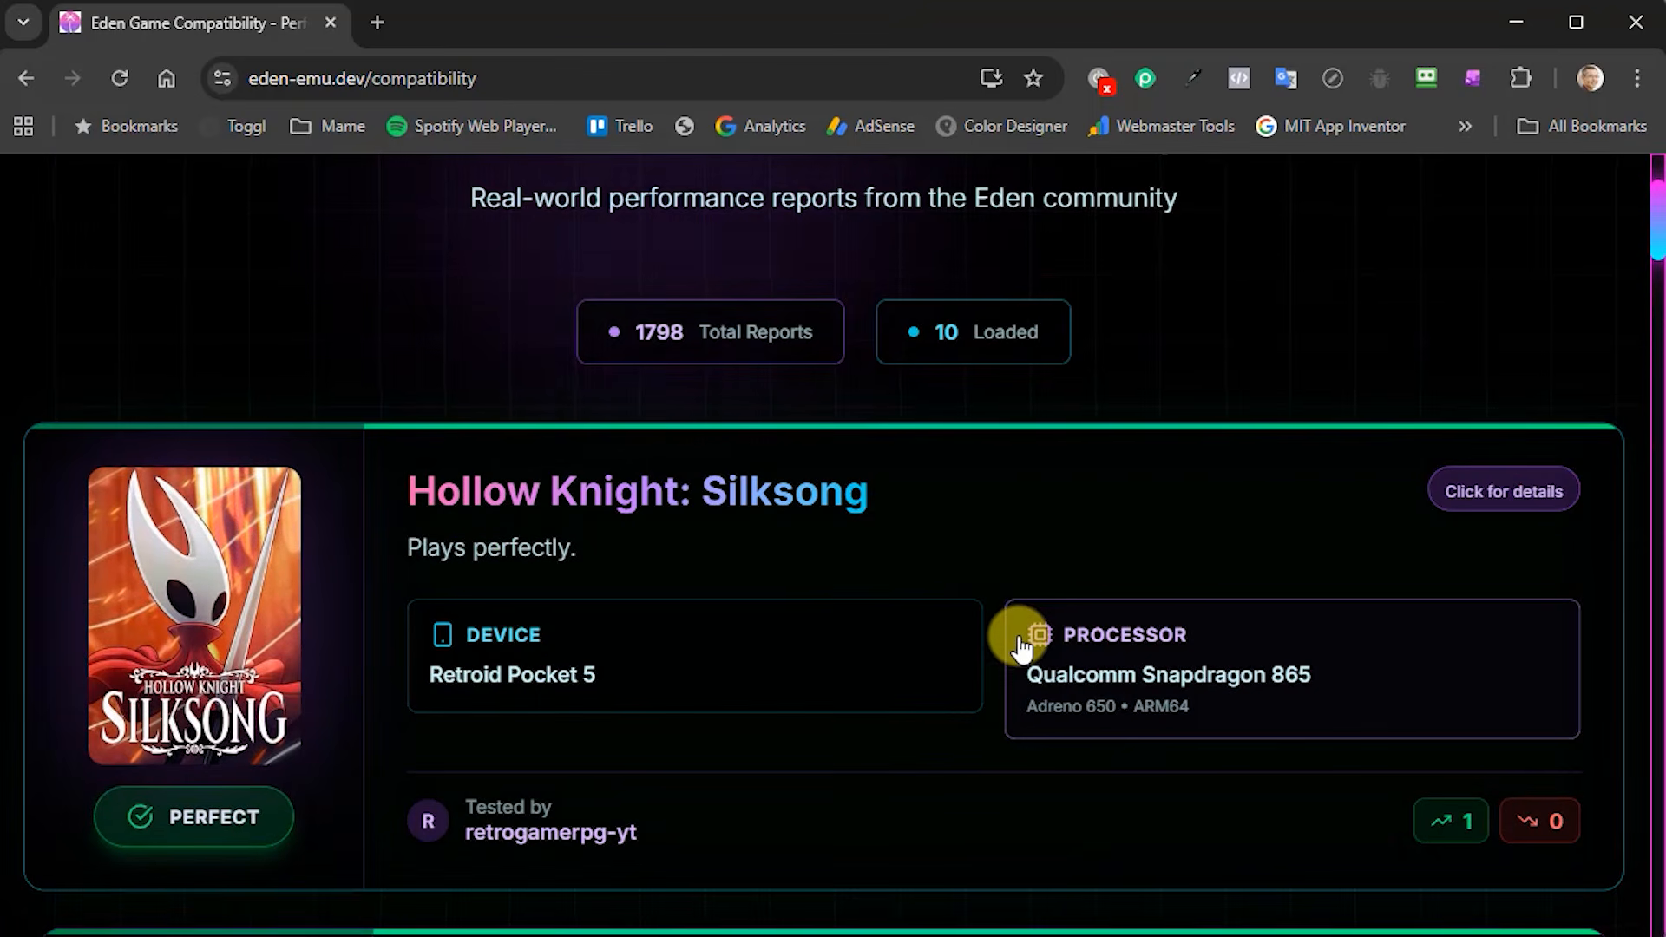
scroll(1012, 632, up, 1)
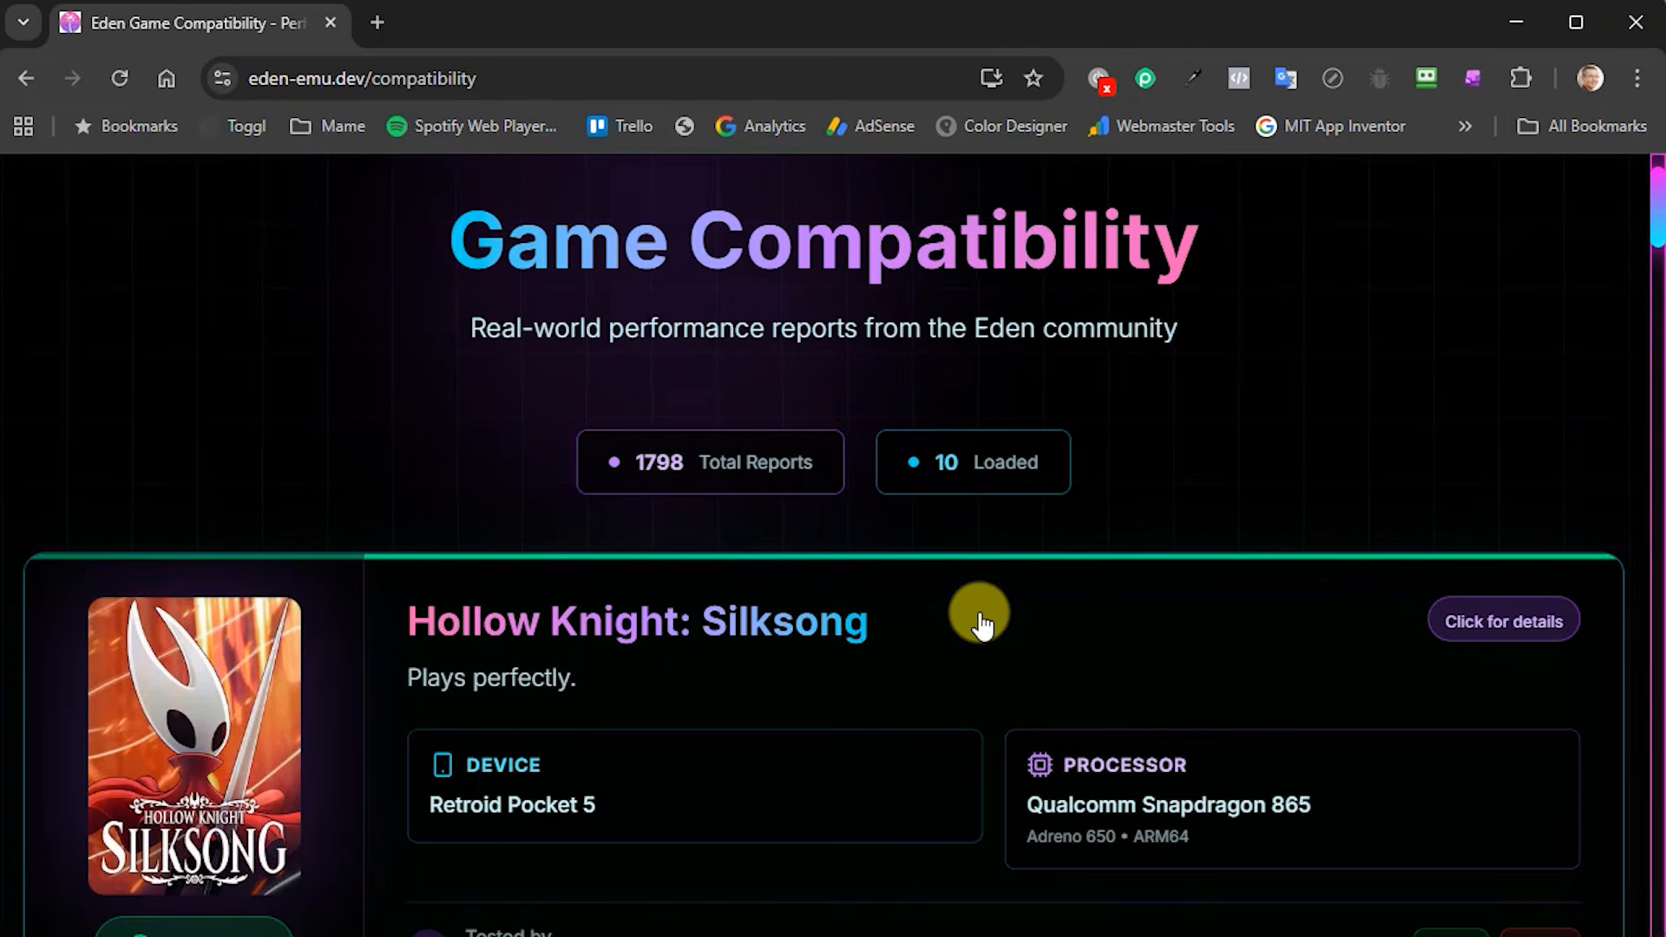
scroll(992, 562, up, 1)
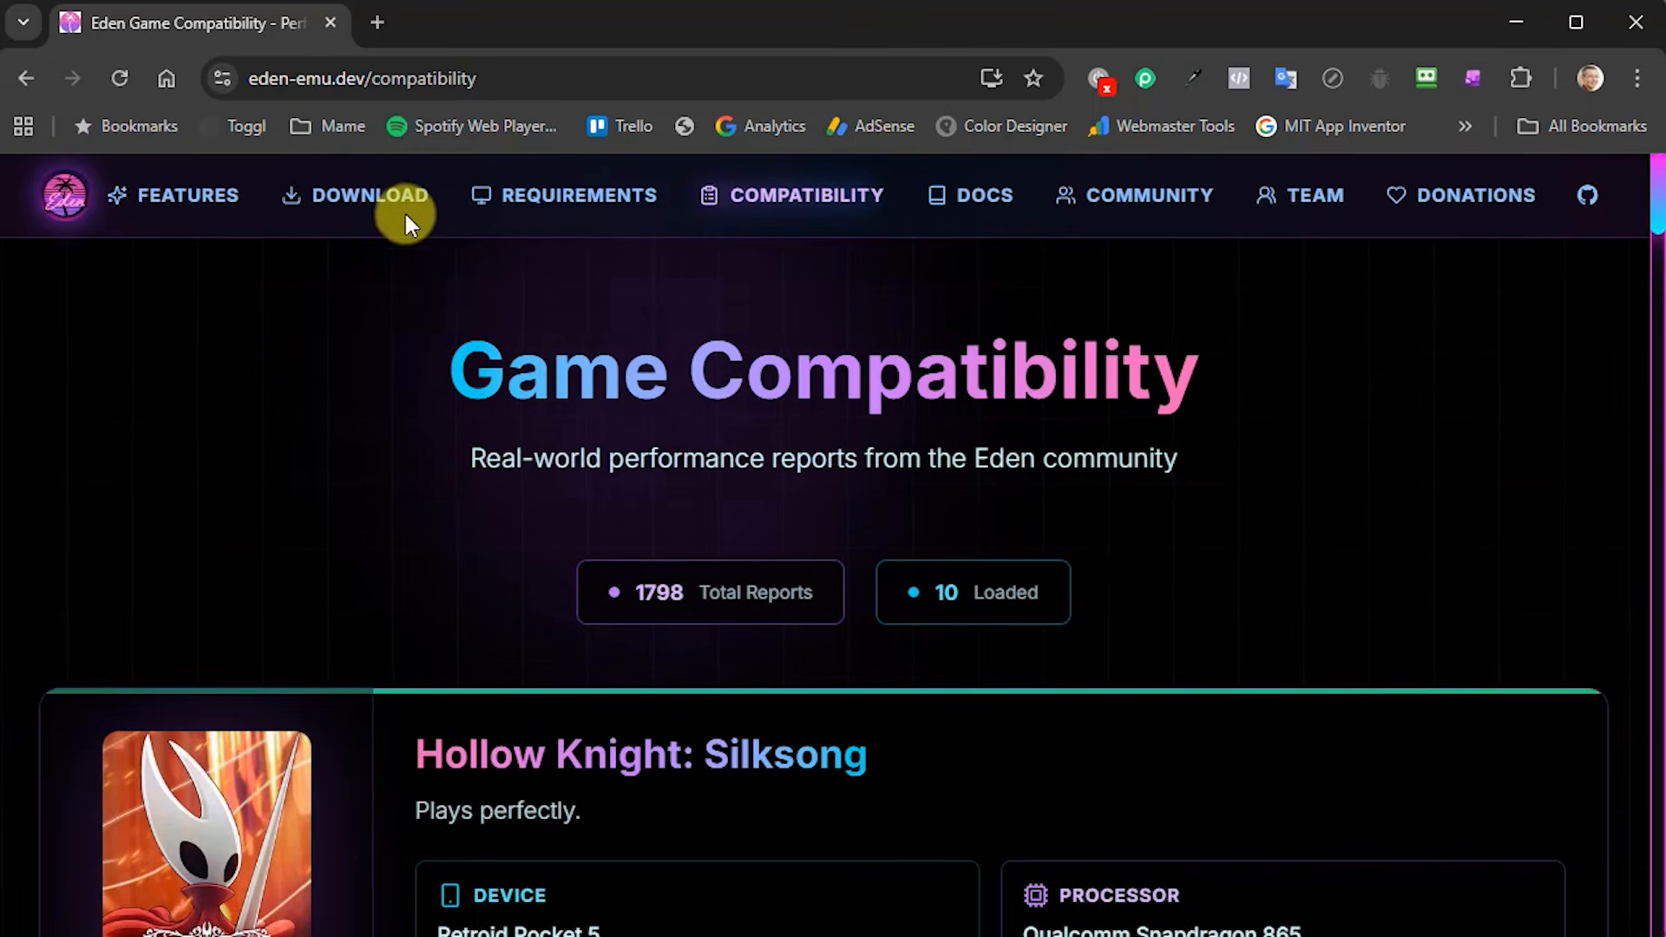
- Download the recommended Windows build from the Eden download page
click(364, 201)
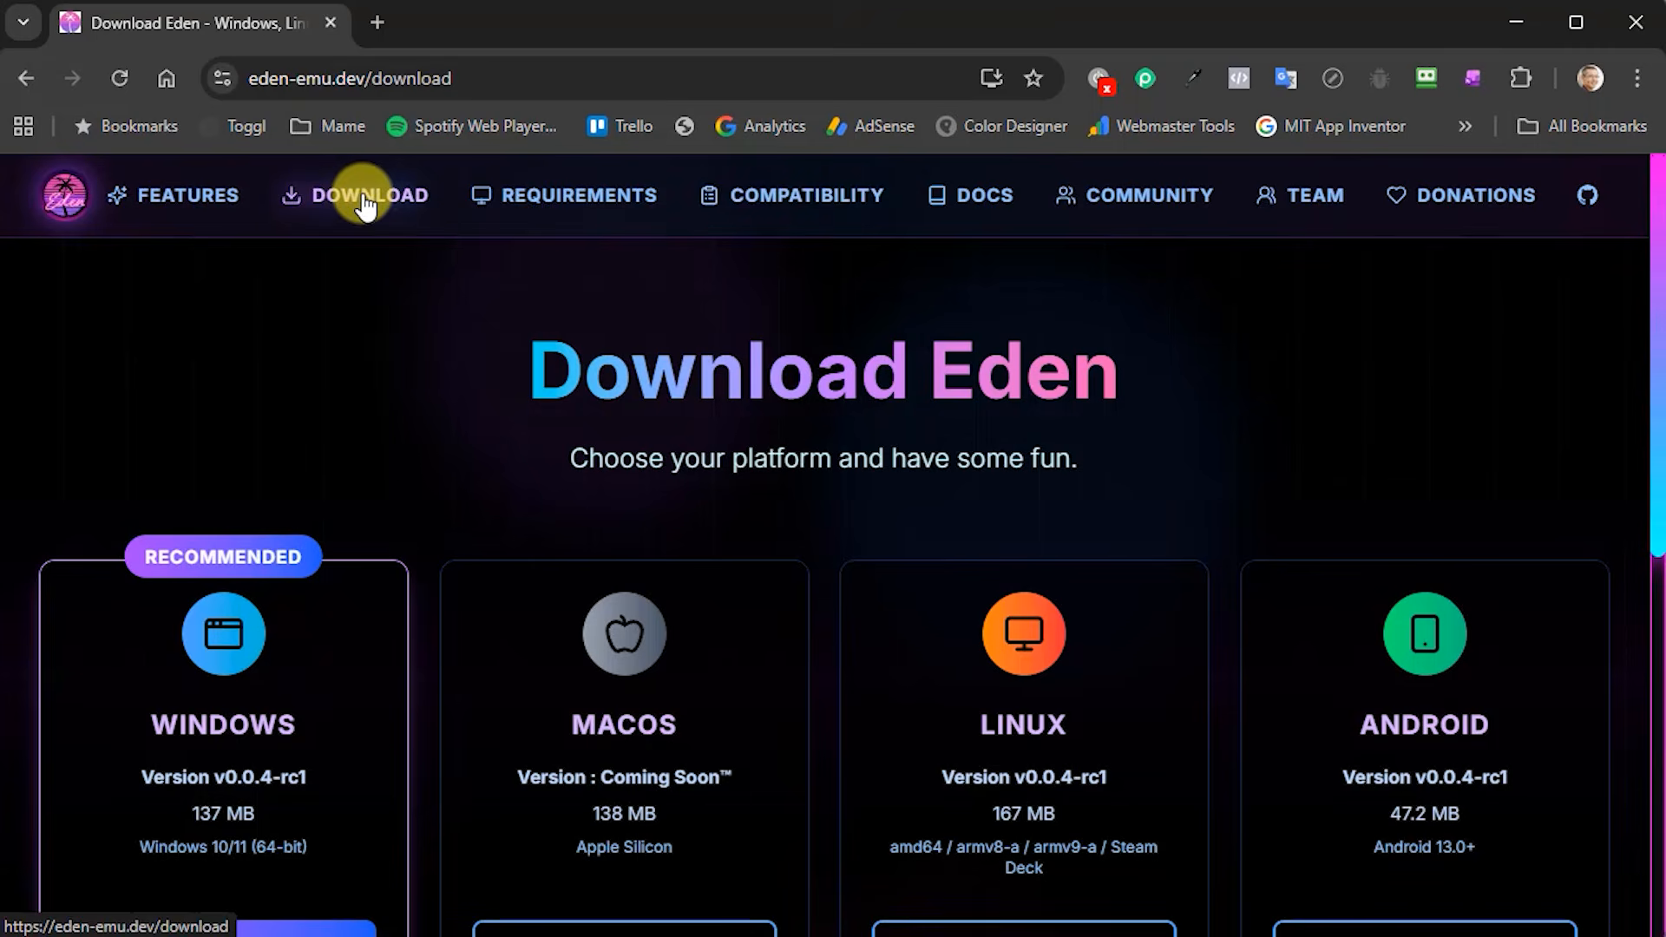
scroll(744, 375, down, 3)
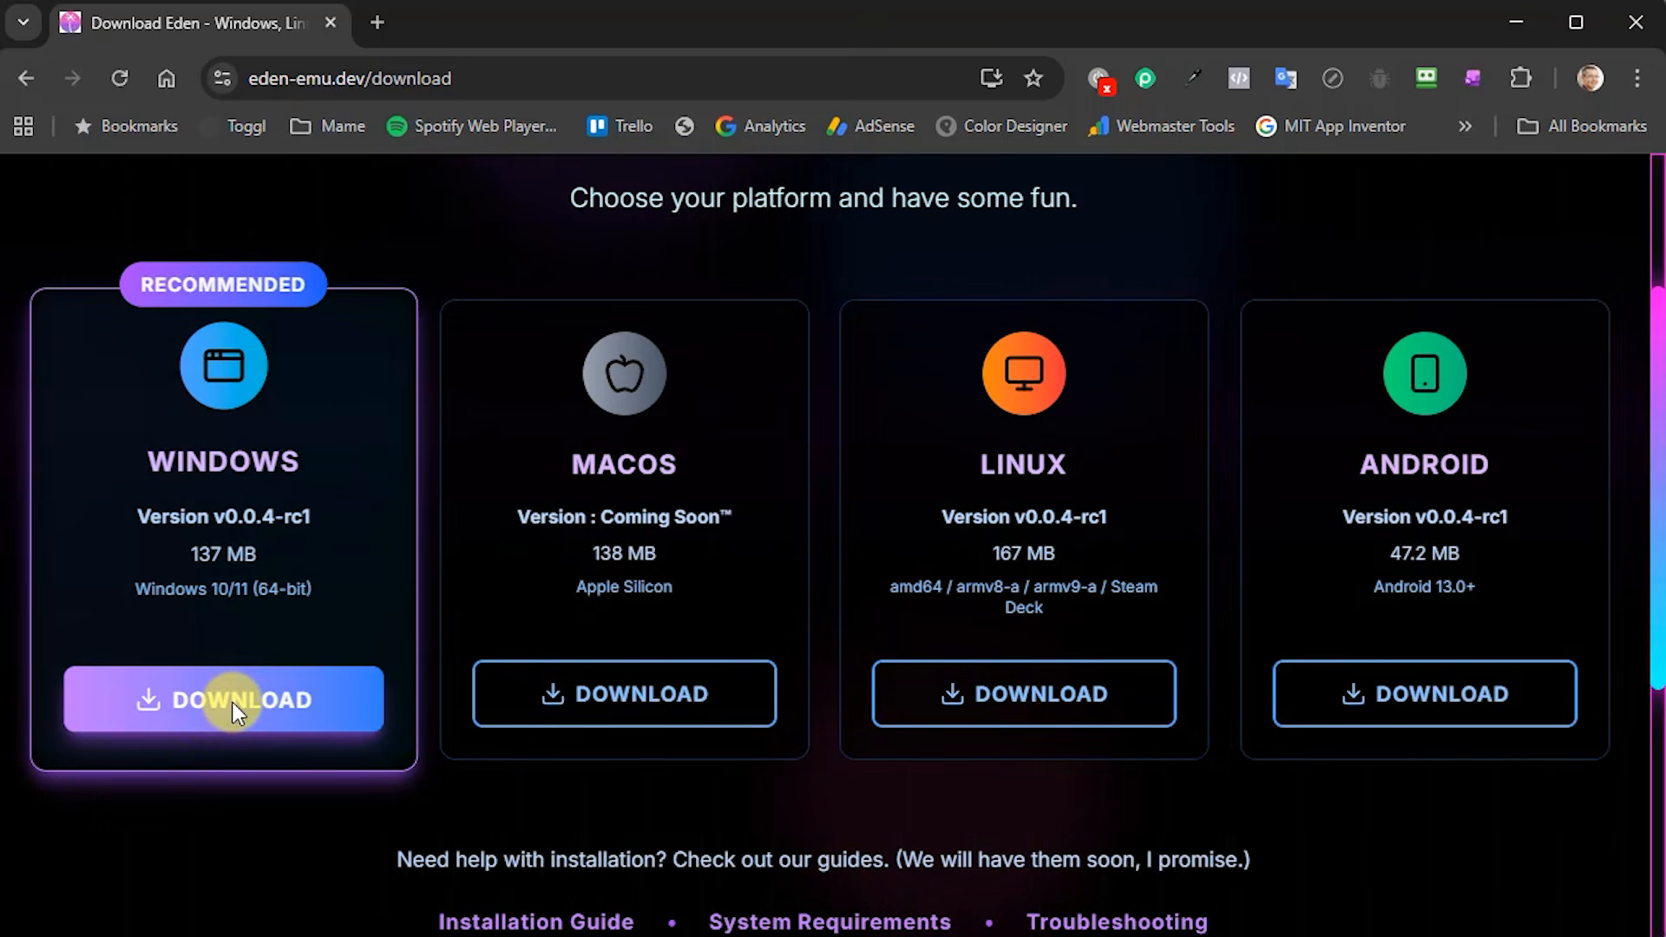
click(232, 701)
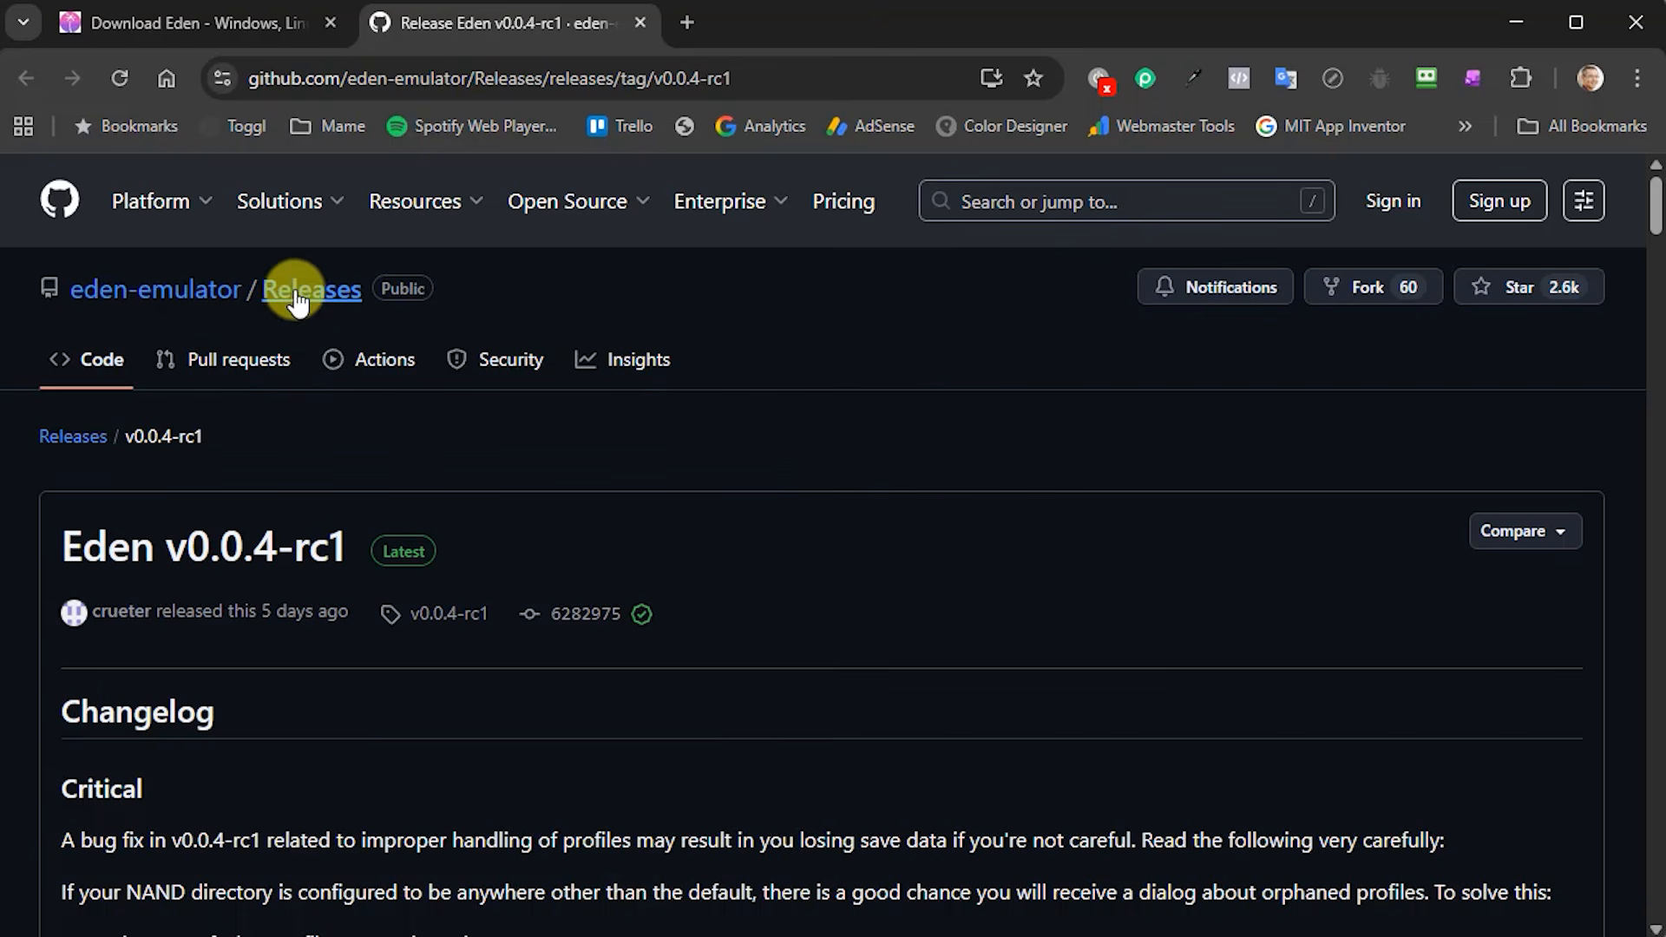
scroll(850, 561, down, 3)
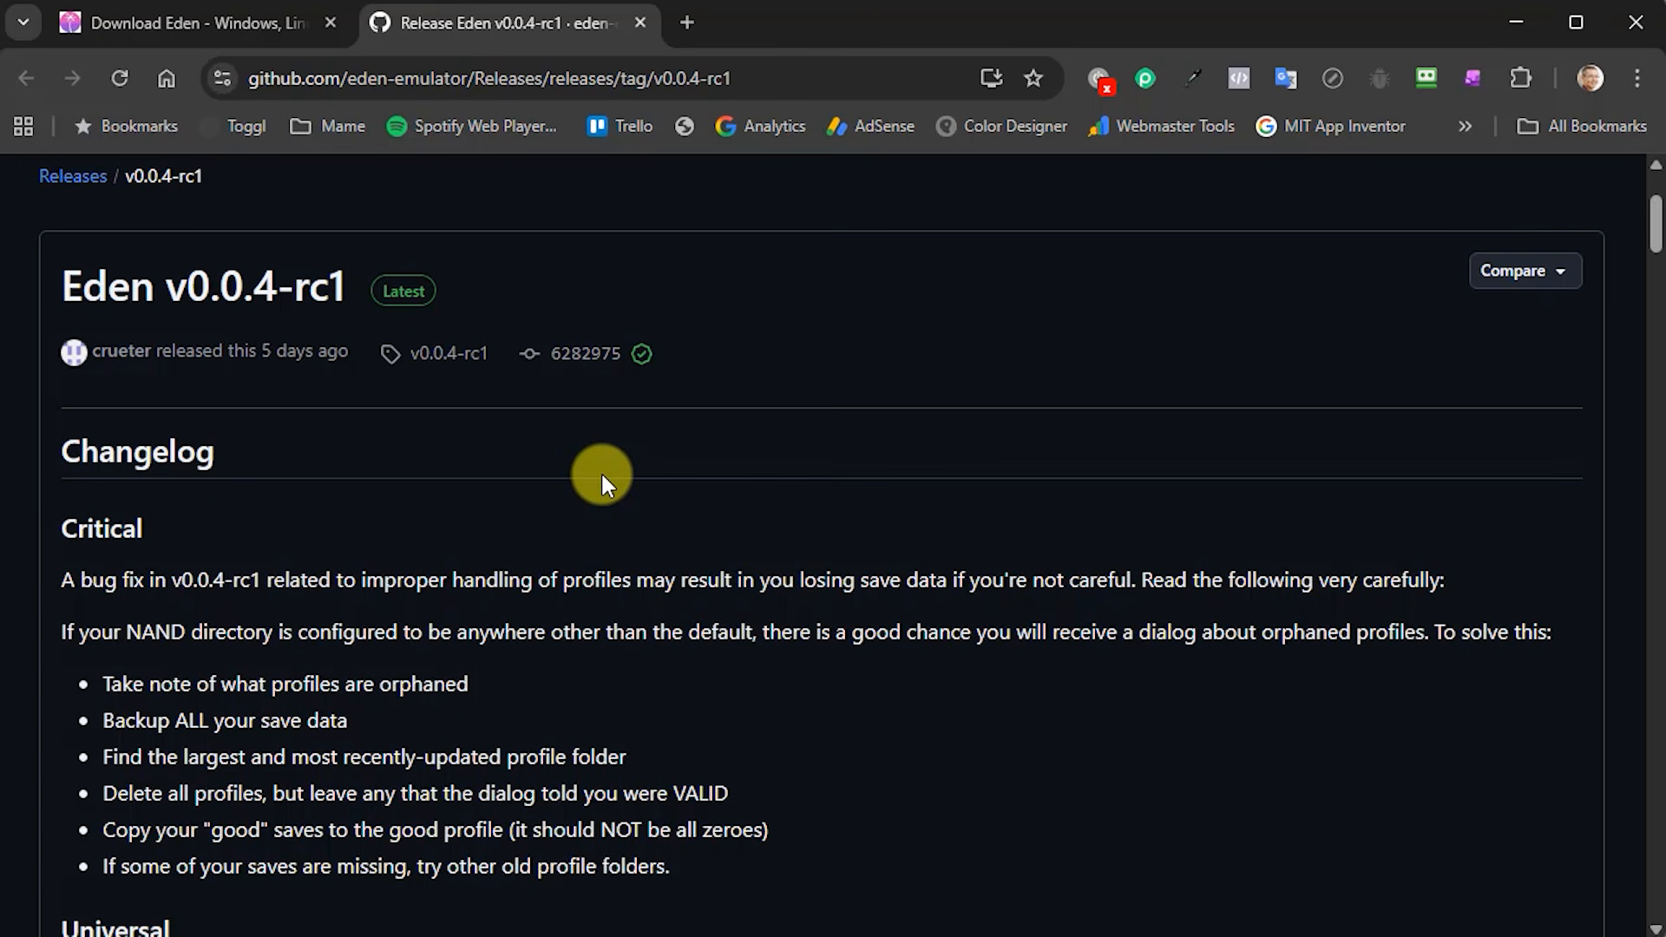
scroll(603, 477, down, 10)
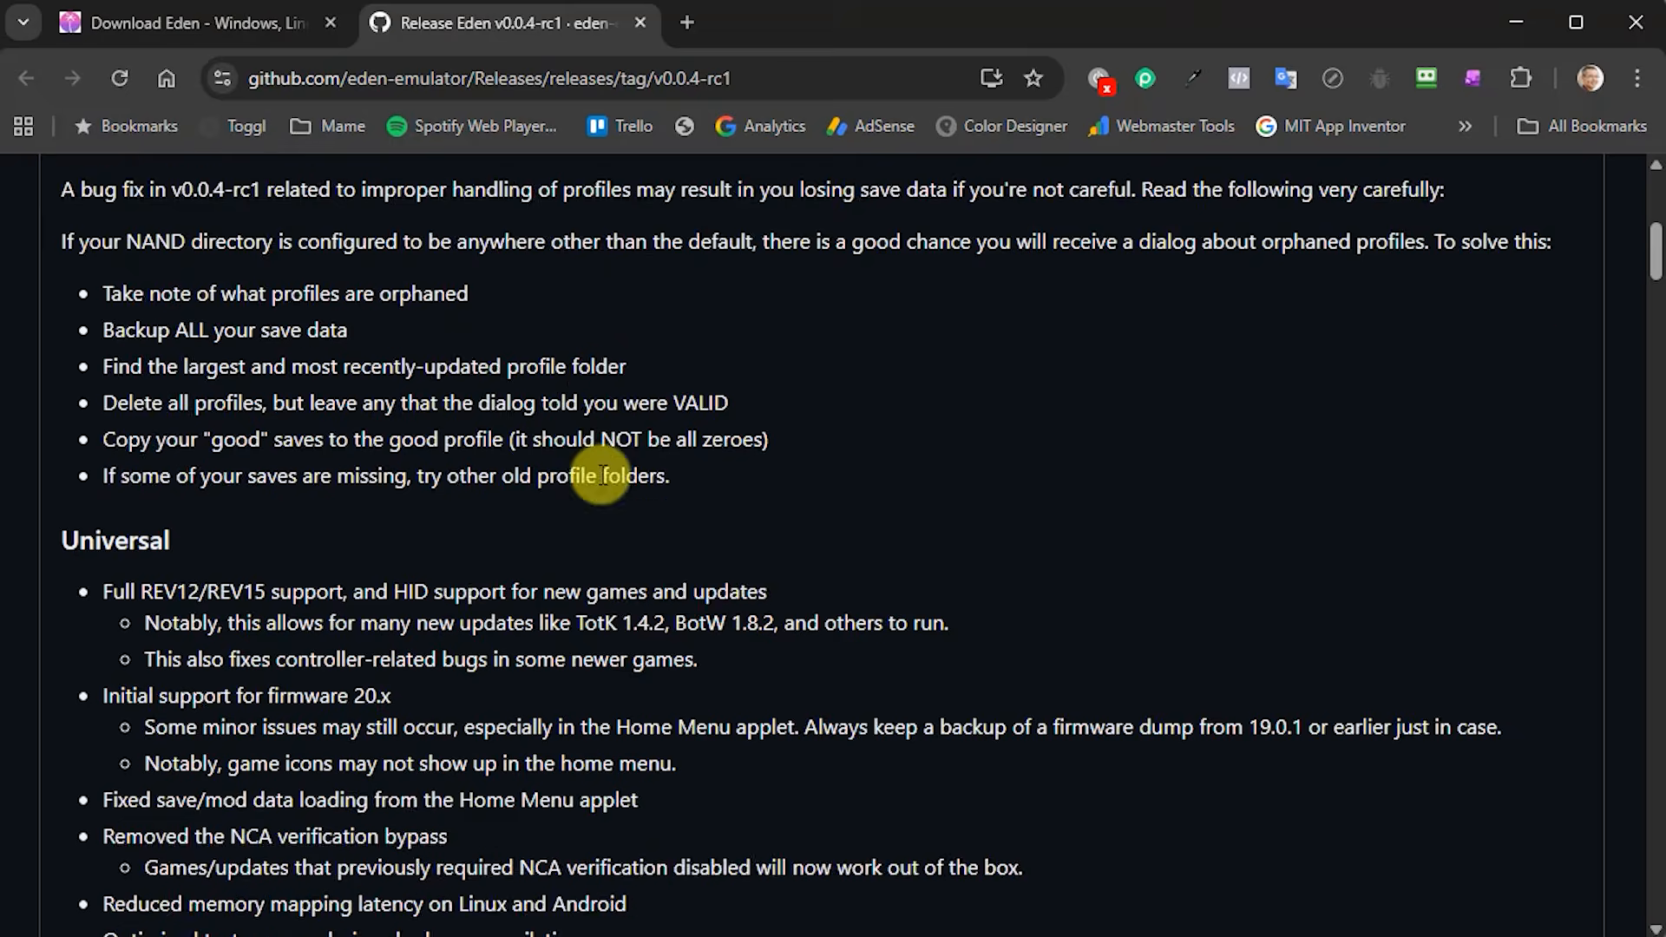
scroll(603, 475, down, 10)
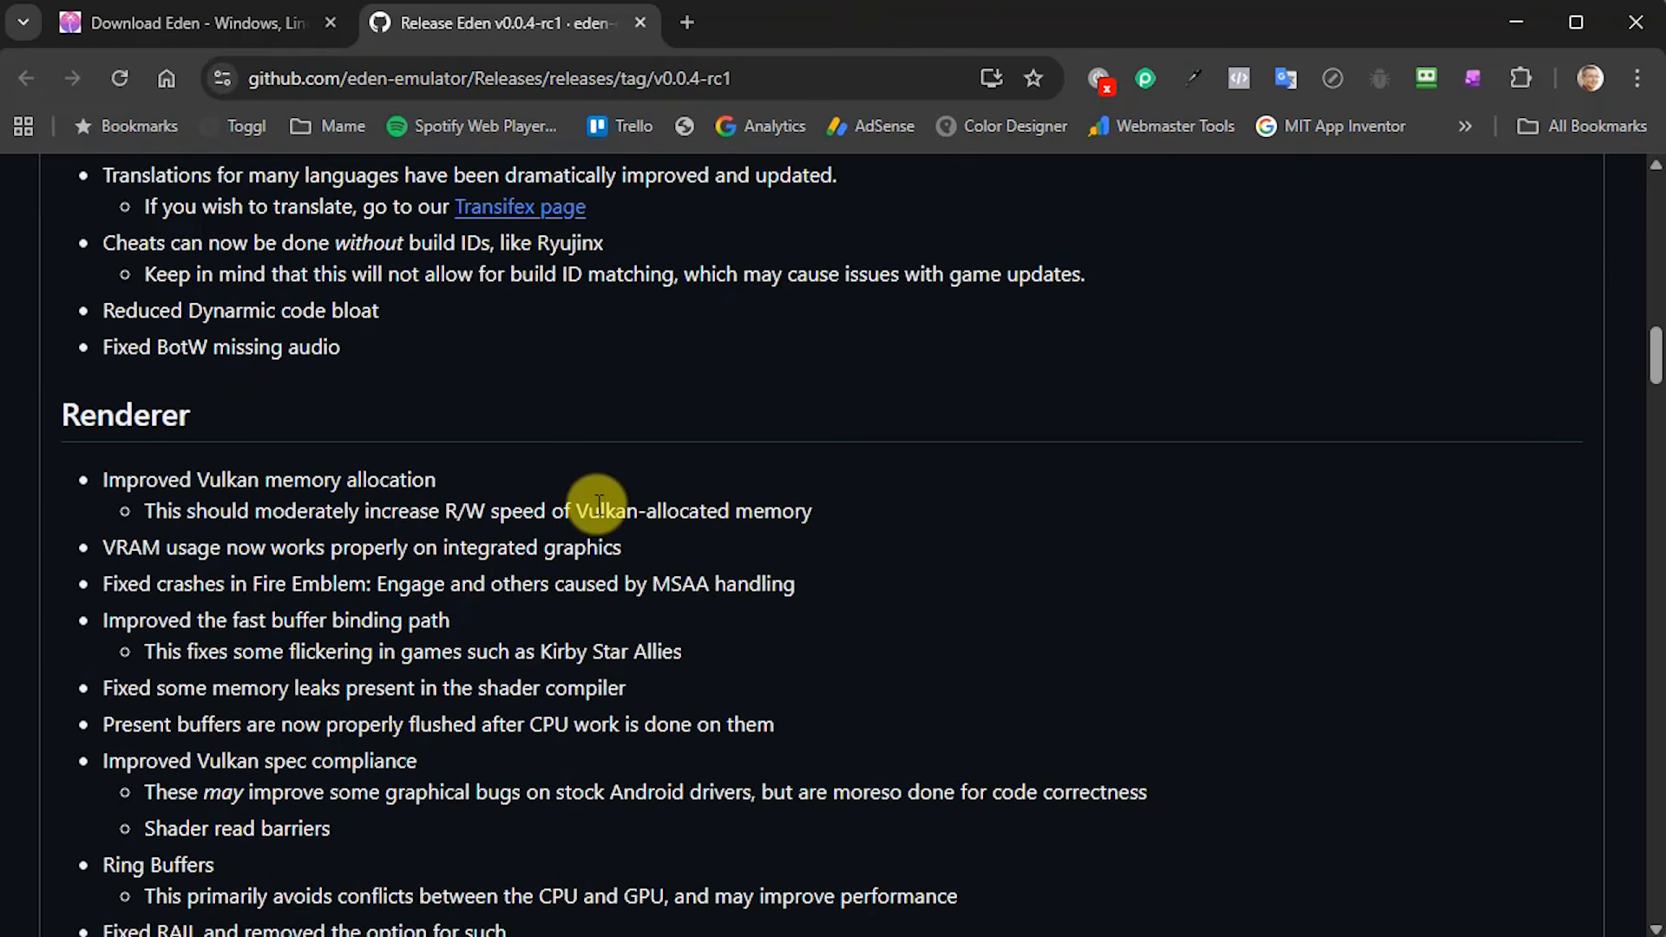
scroll(599, 505, down, 8)
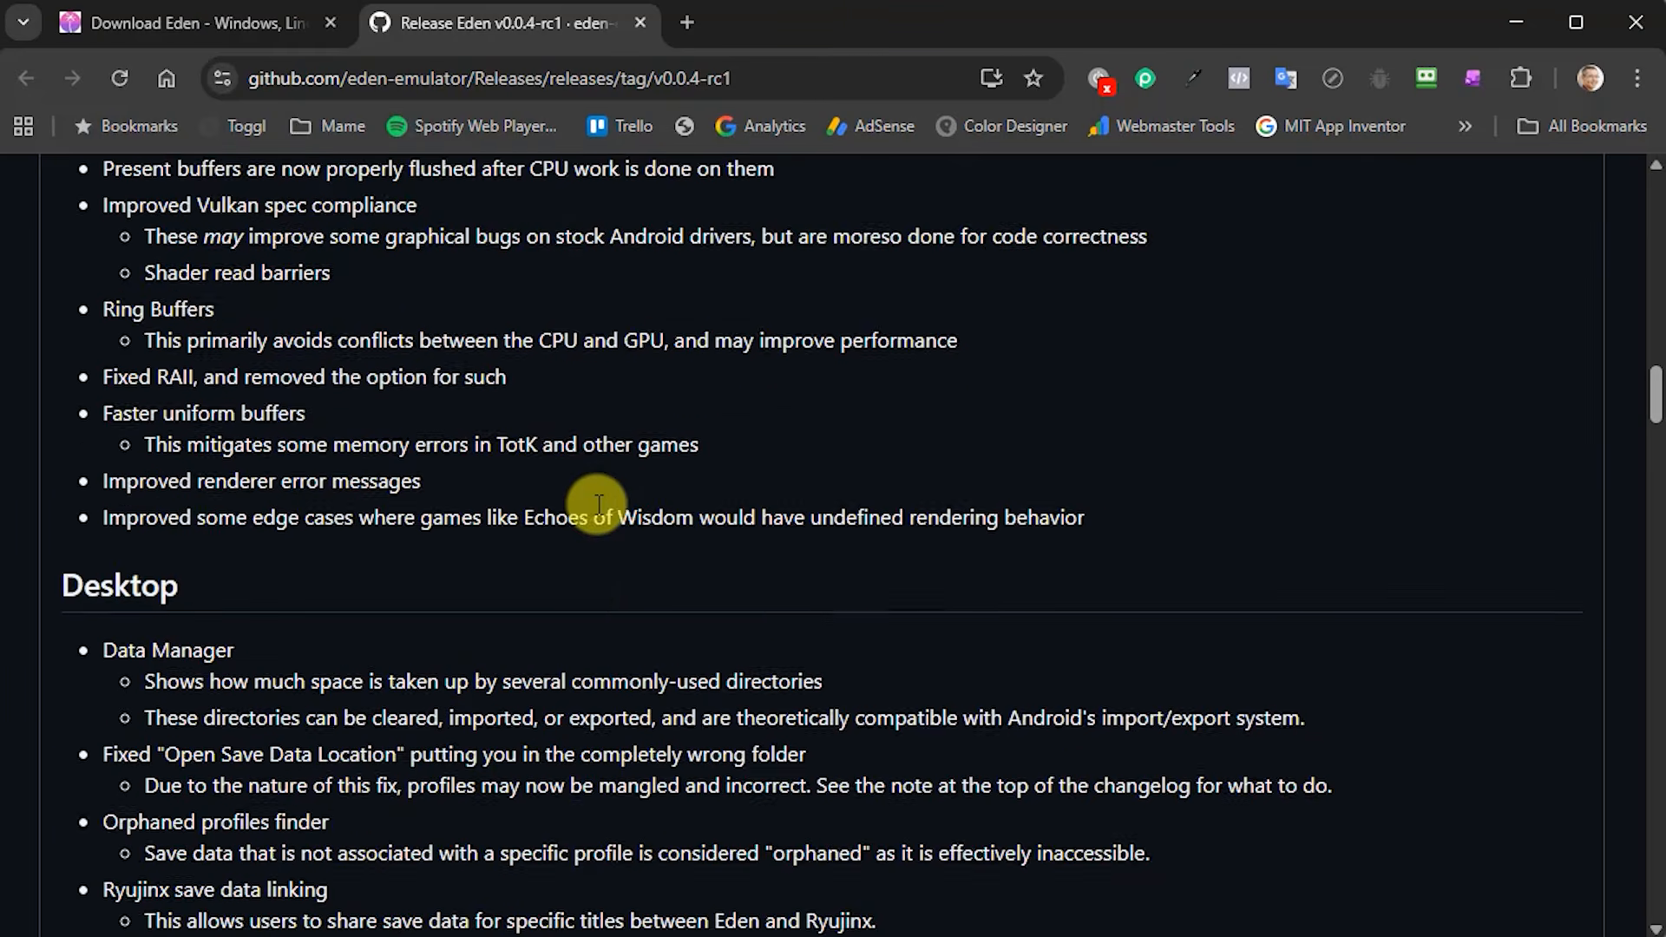
scroll(598, 505, down, 9)
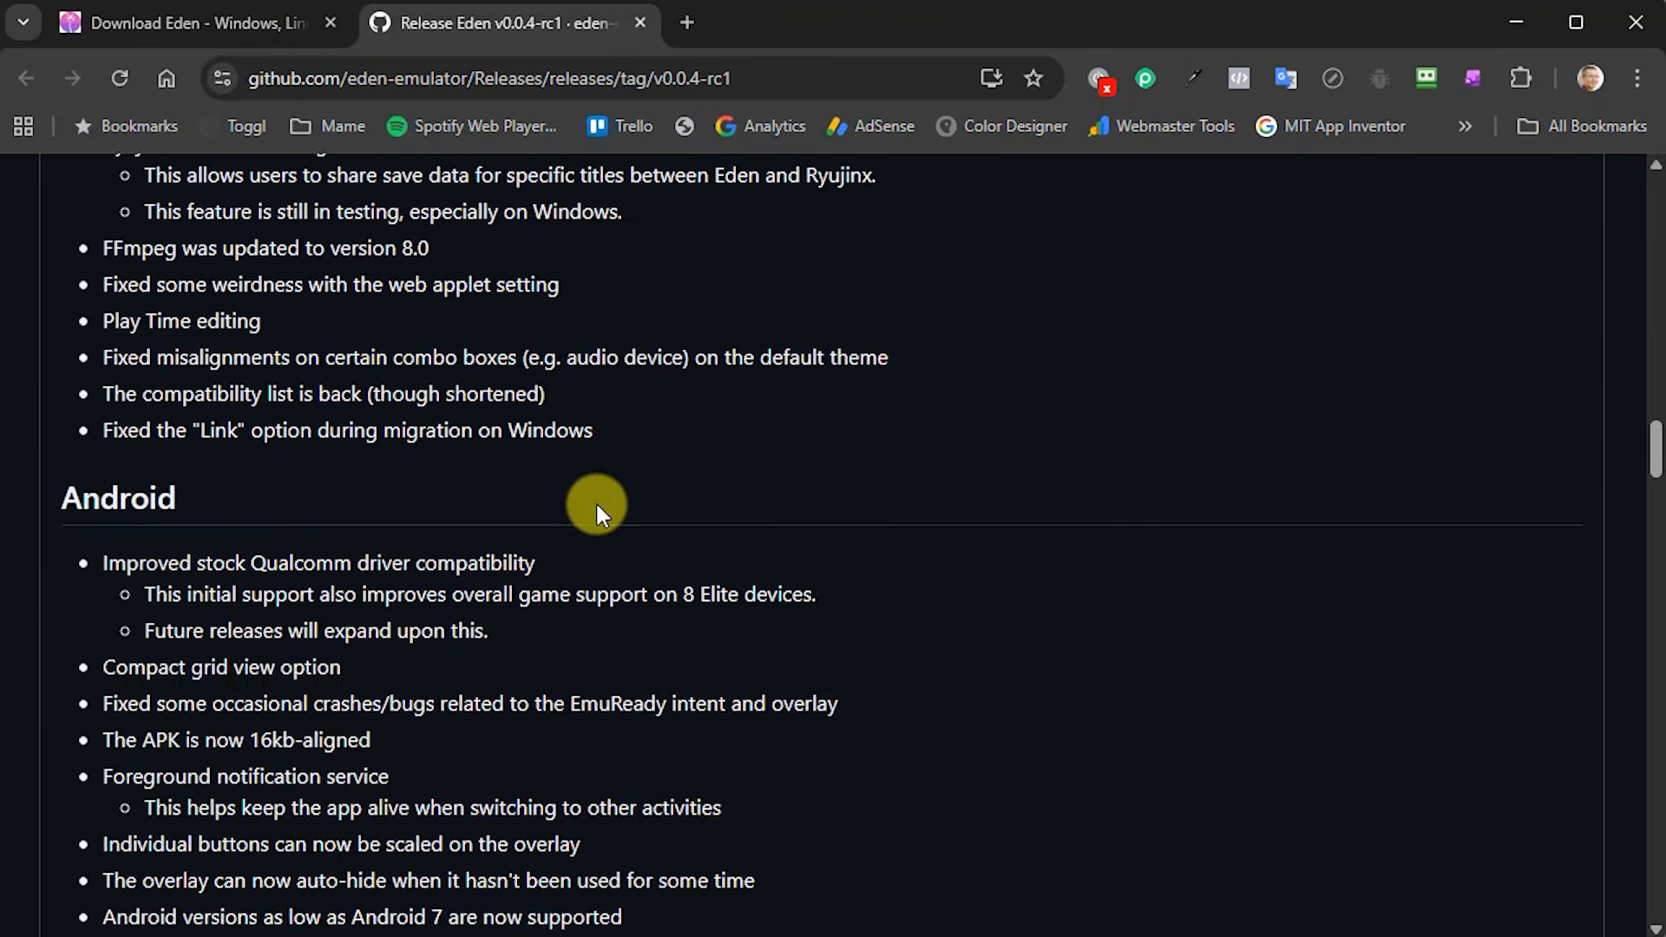
scroll(597, 511, down, 5)
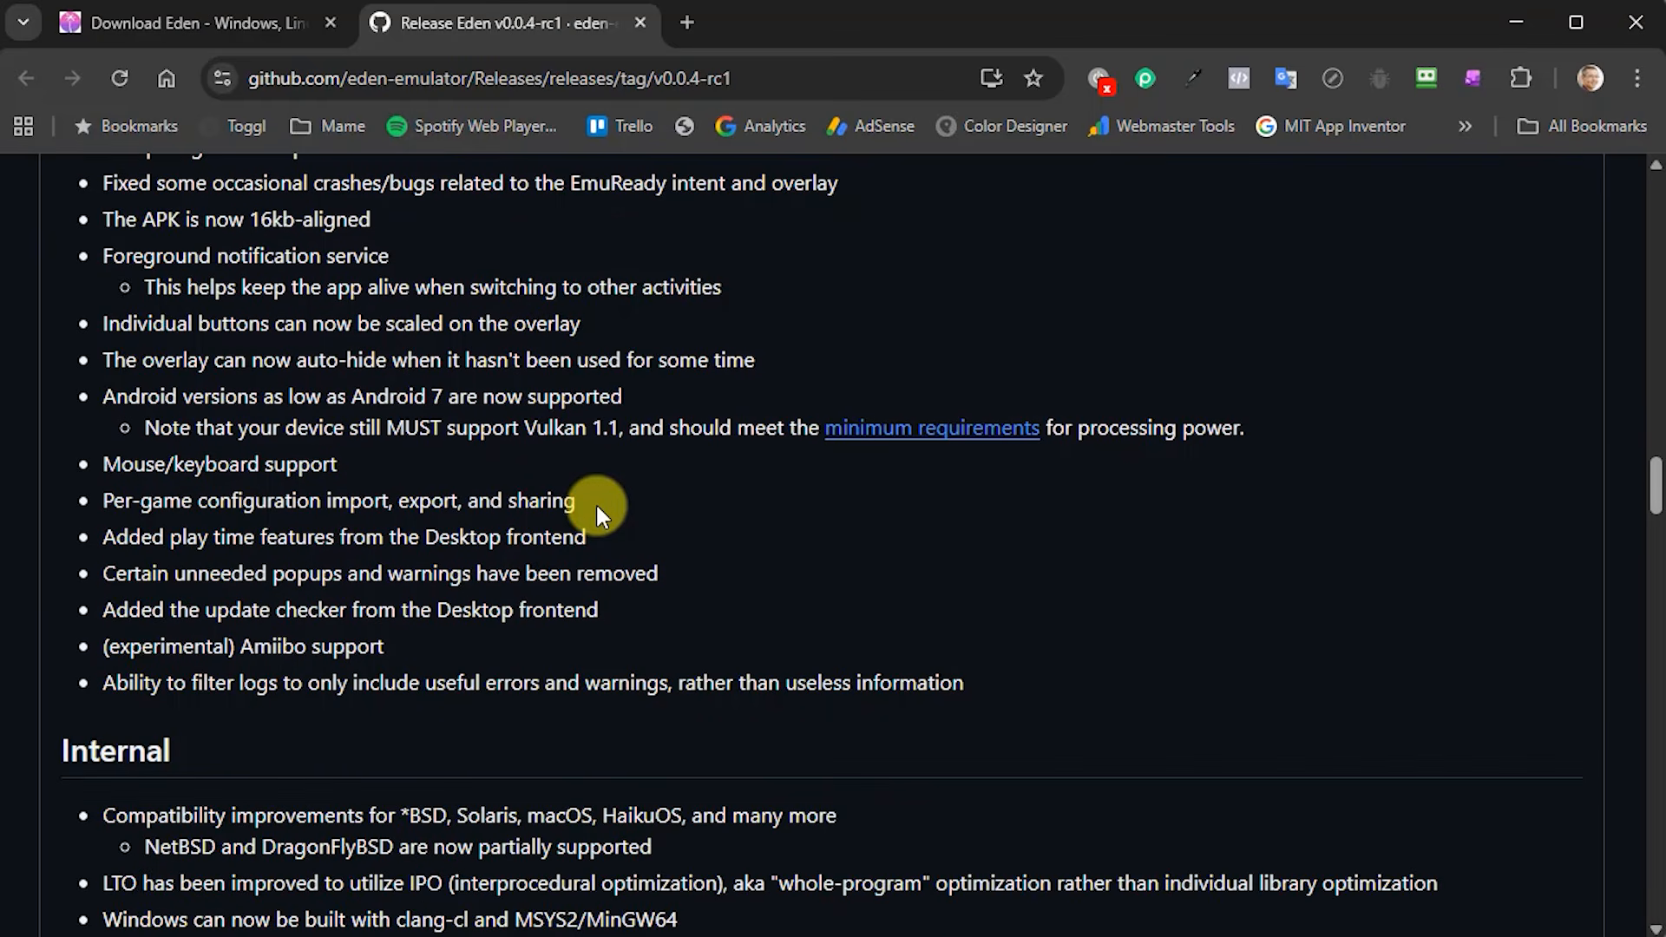
scroll(598, 512, down, 10)
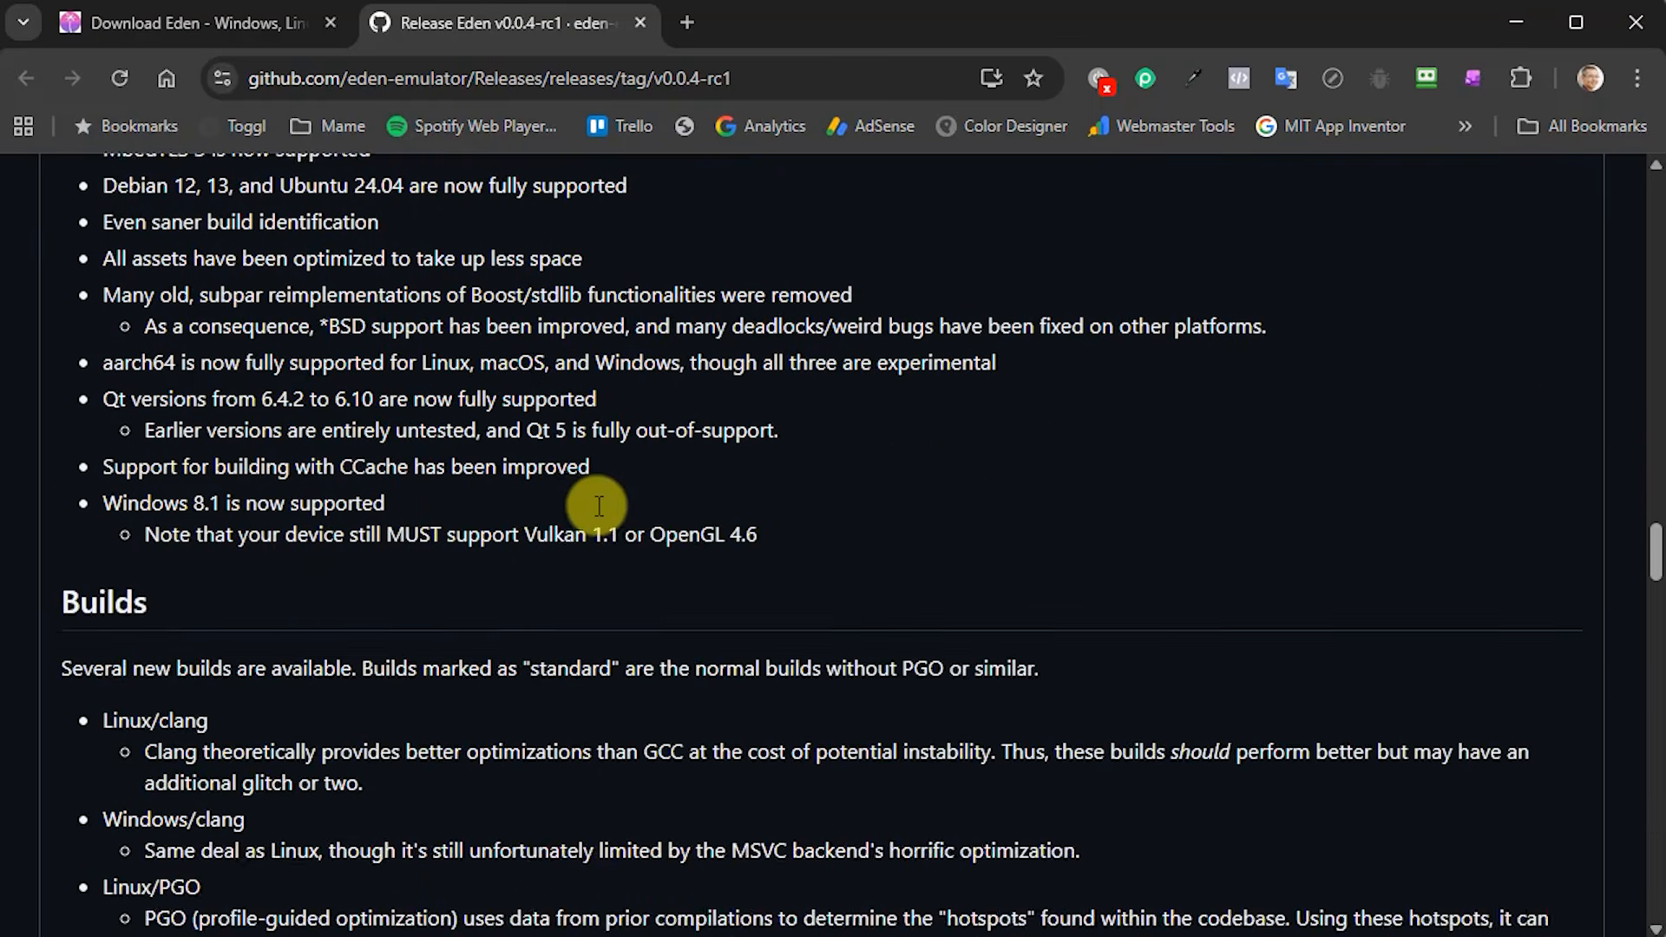
scroll(599, 505, down, 12)
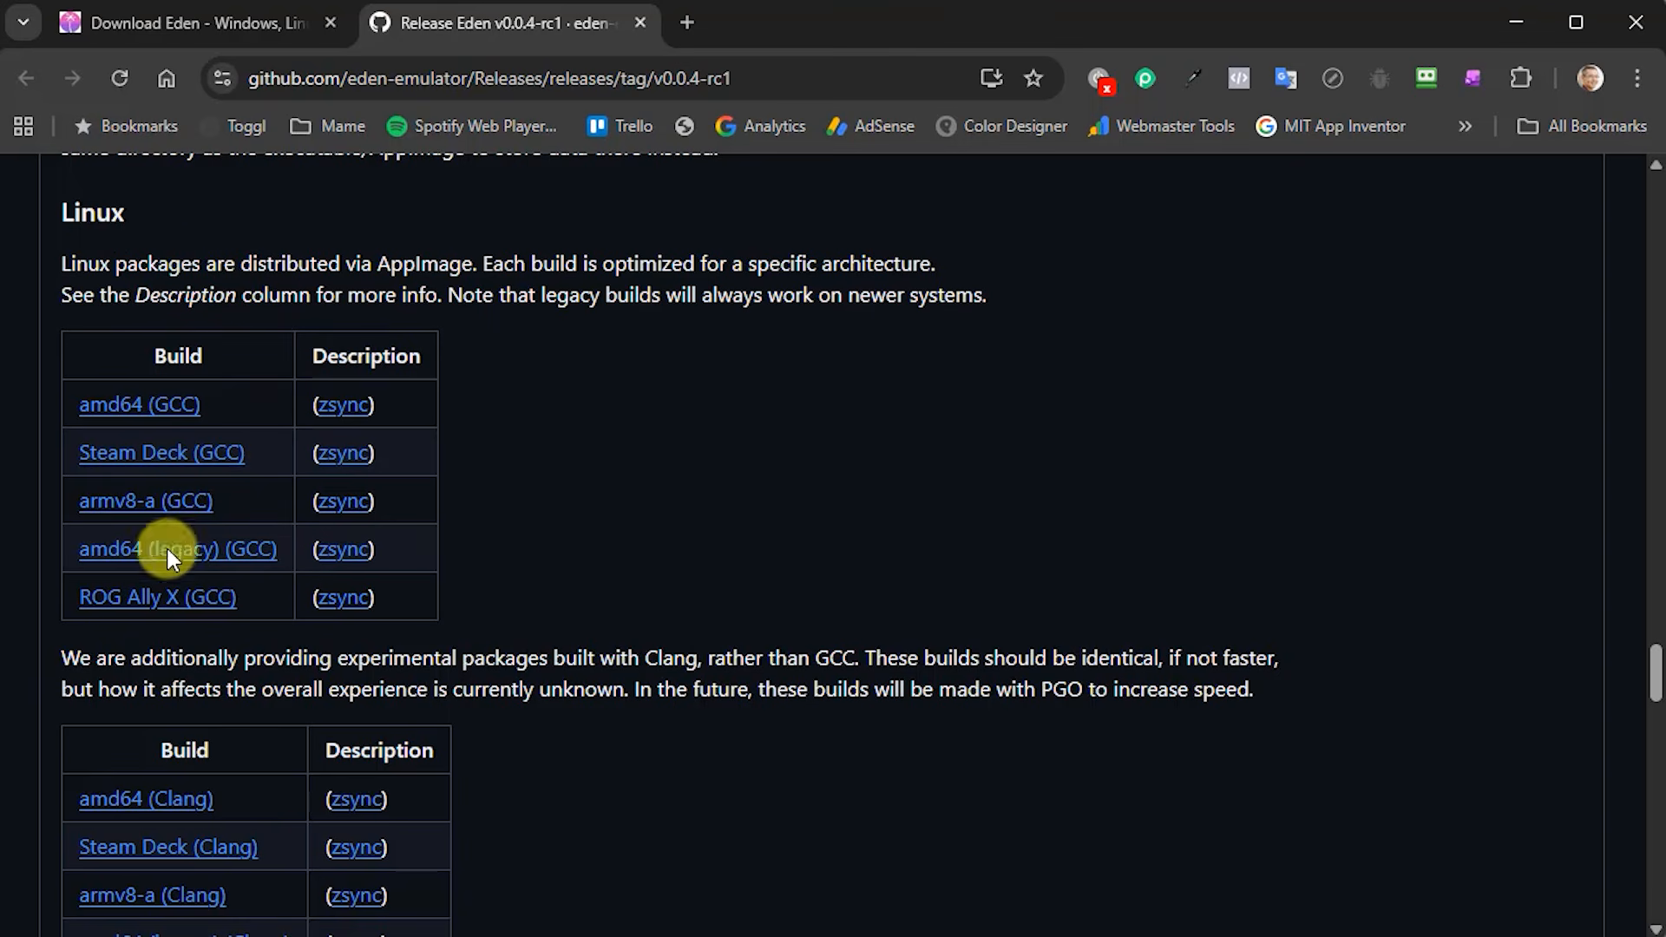
- Save the Windows amd64 Eden v0.0.4-rc1 zip into Downloads\retro\Nintendo Switch
scroll(669, 476, down, 3)
scroll(665, 475, down, 10)
scroll(665, 476, down, 5)
scroll(665, 472, down, 2)
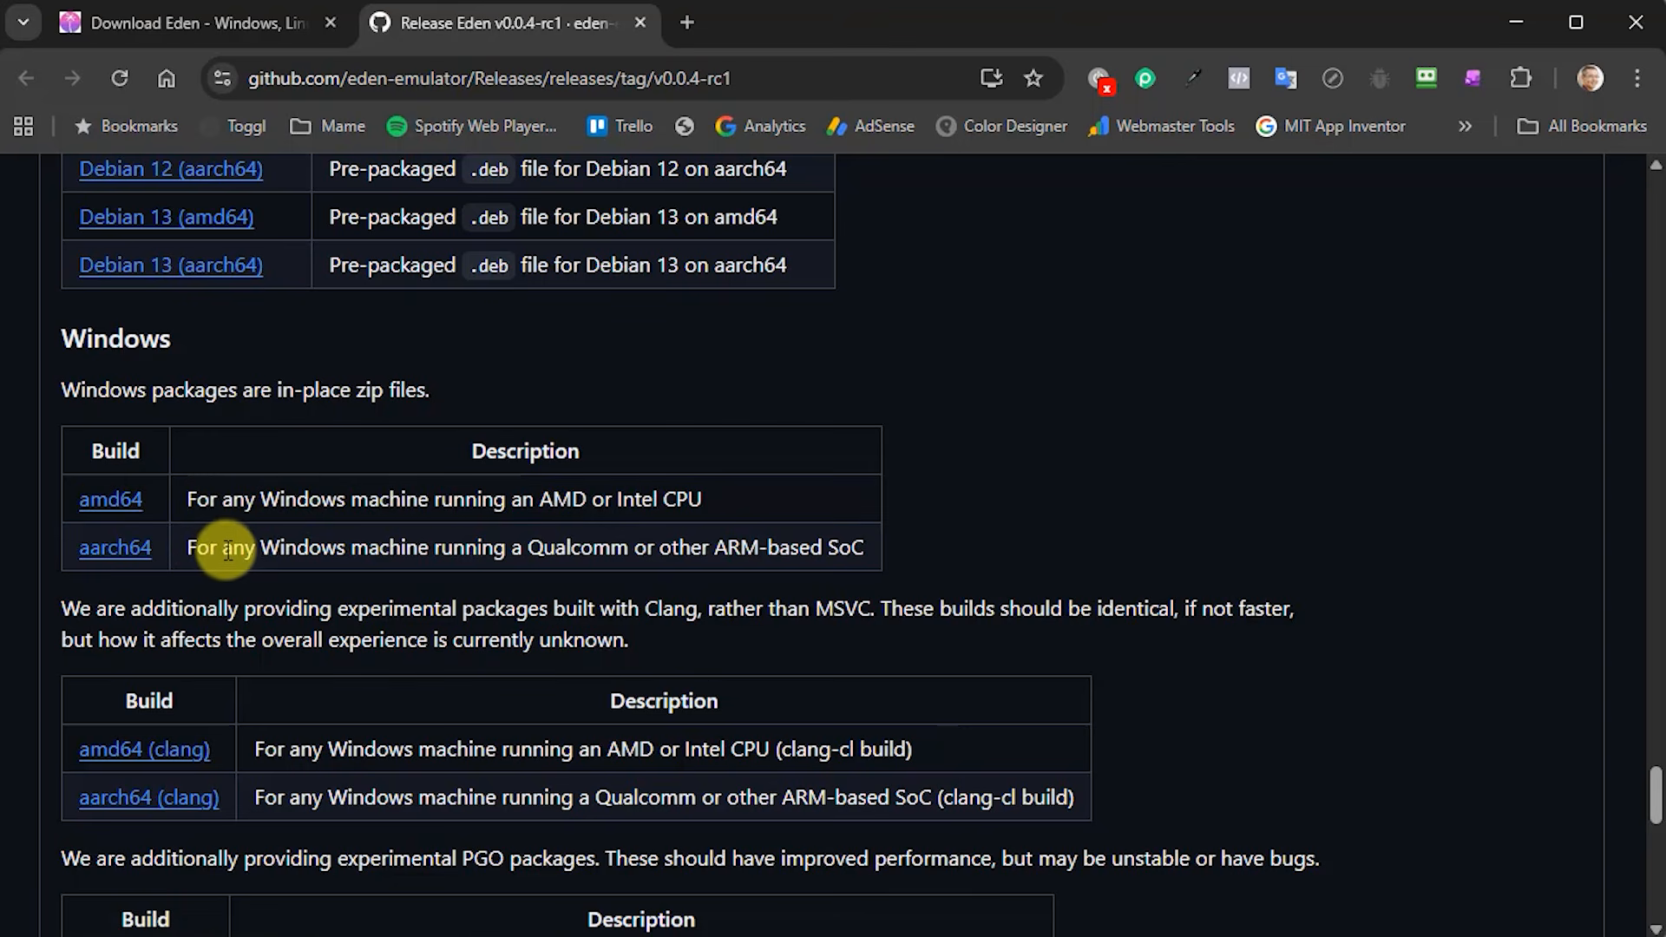
click(124, 512)
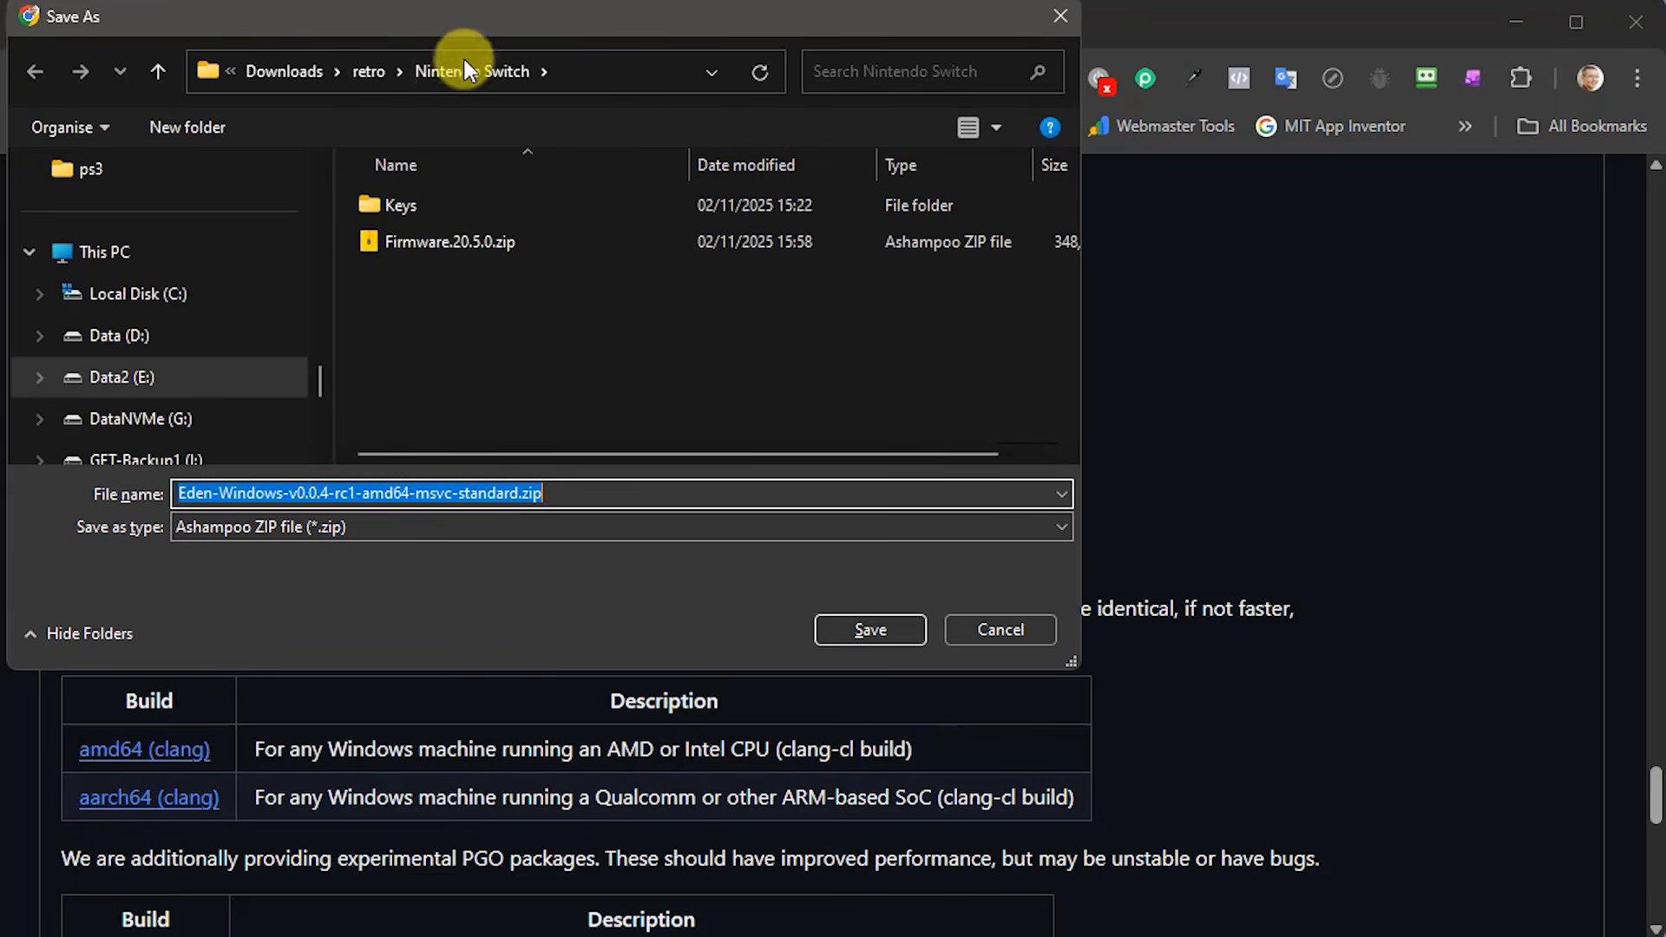
drag(487, 21, 618, 97)
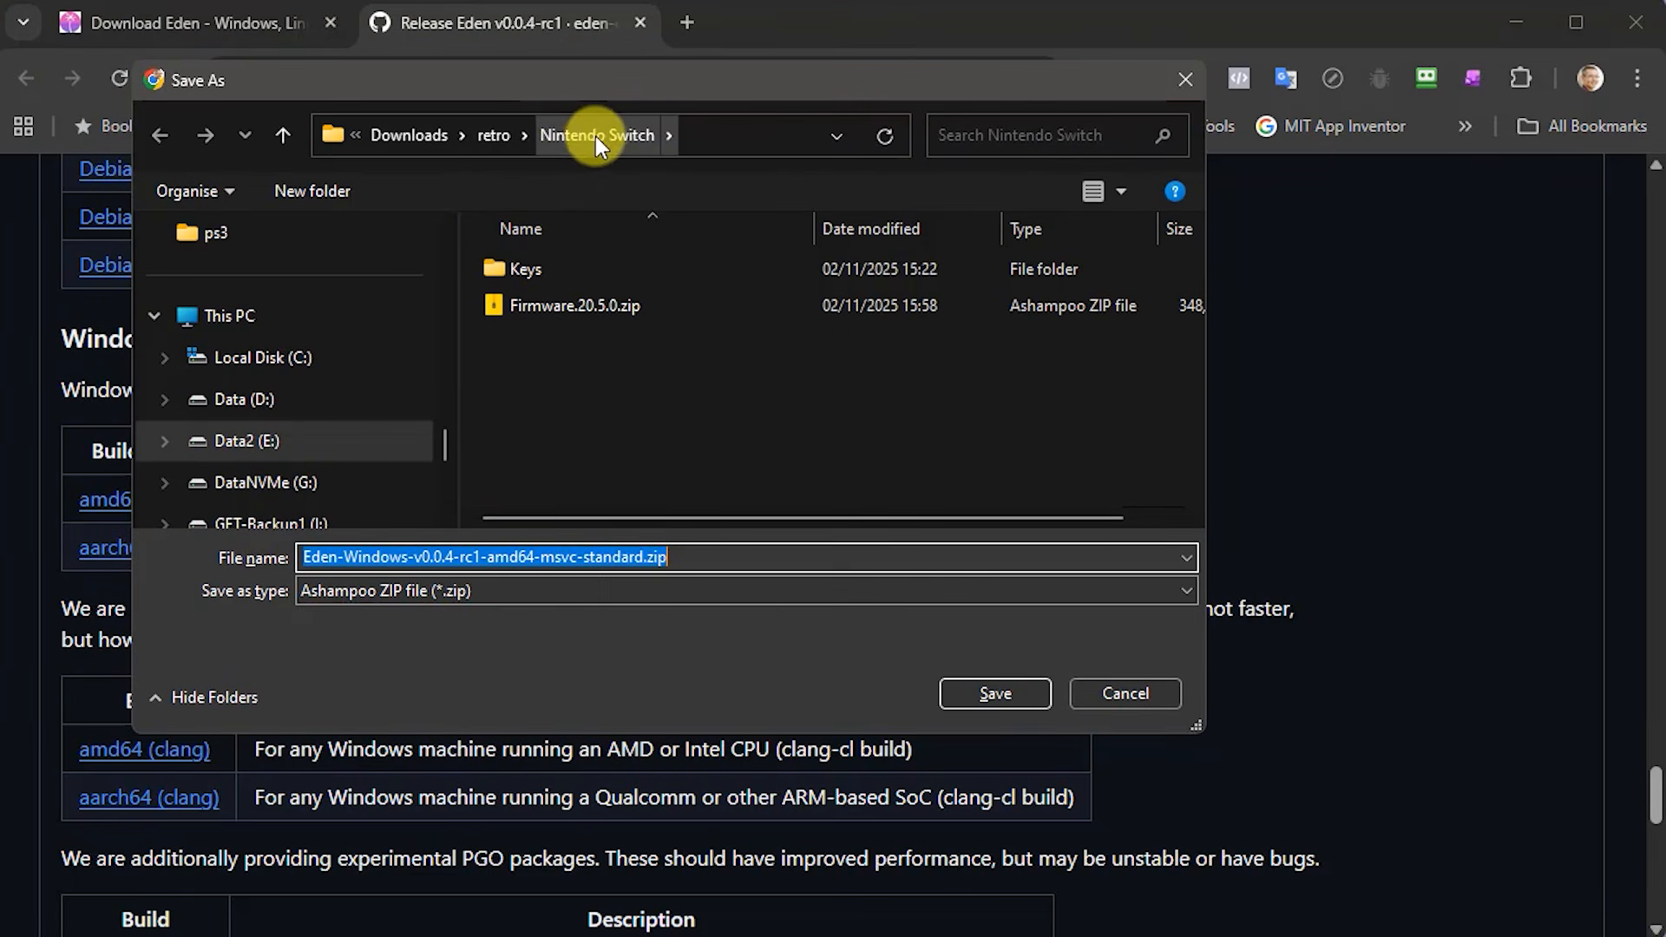
click(999, 693)
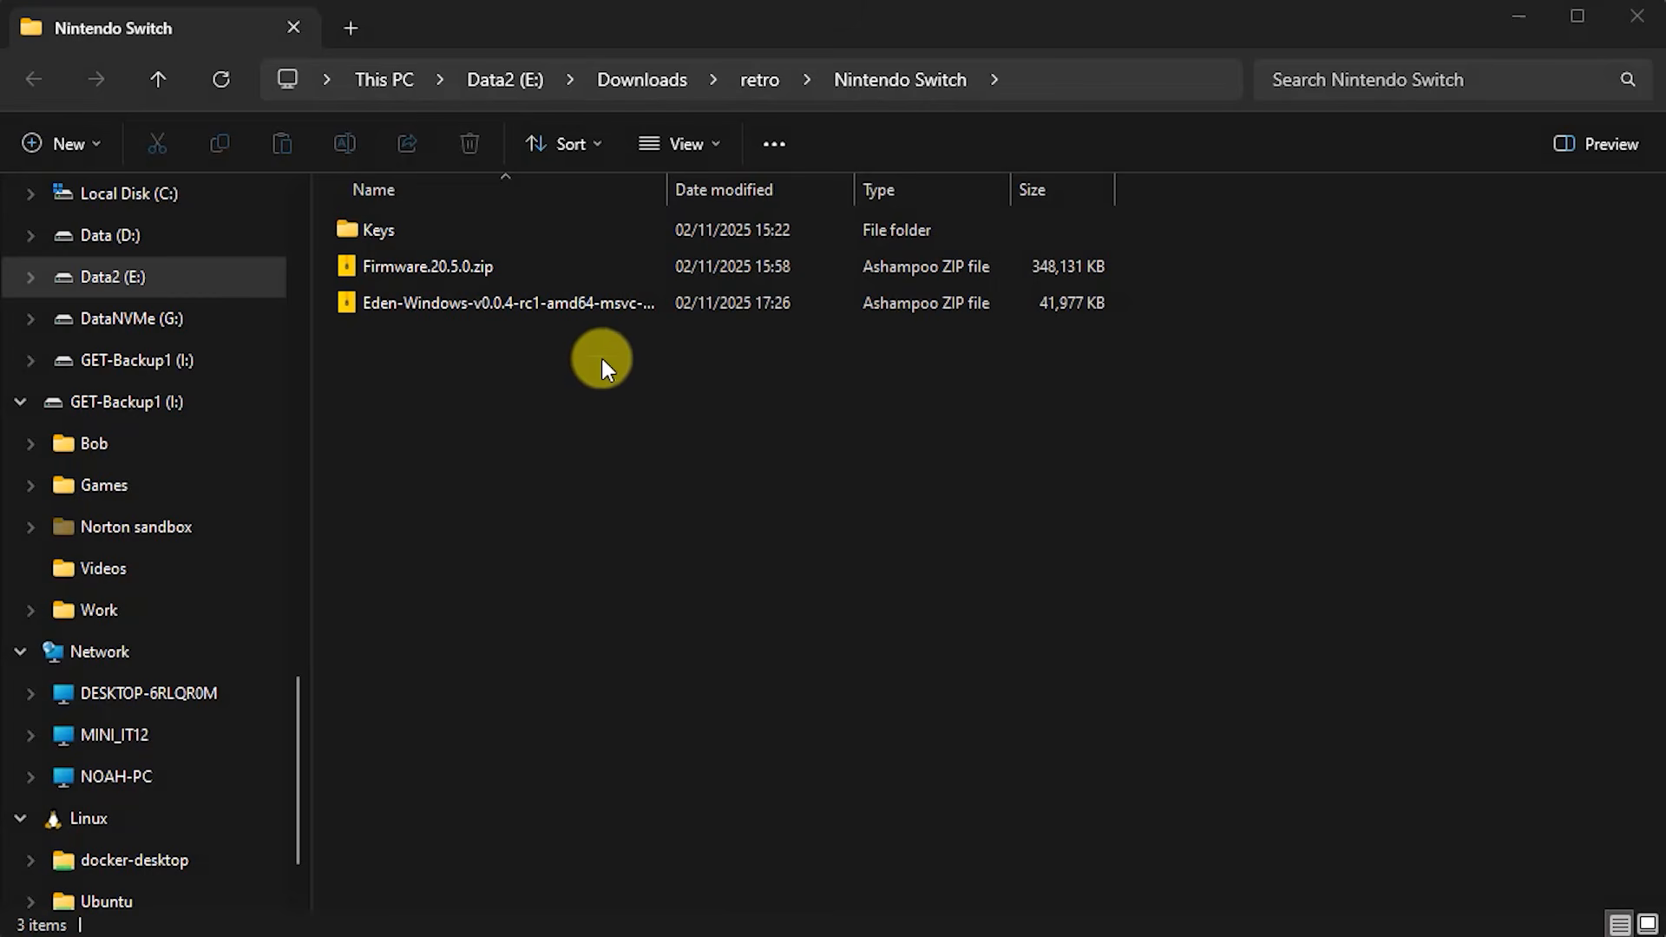
- Extract the Eden-Windows zip into a destination folder named Eden
double_click(666, 189)
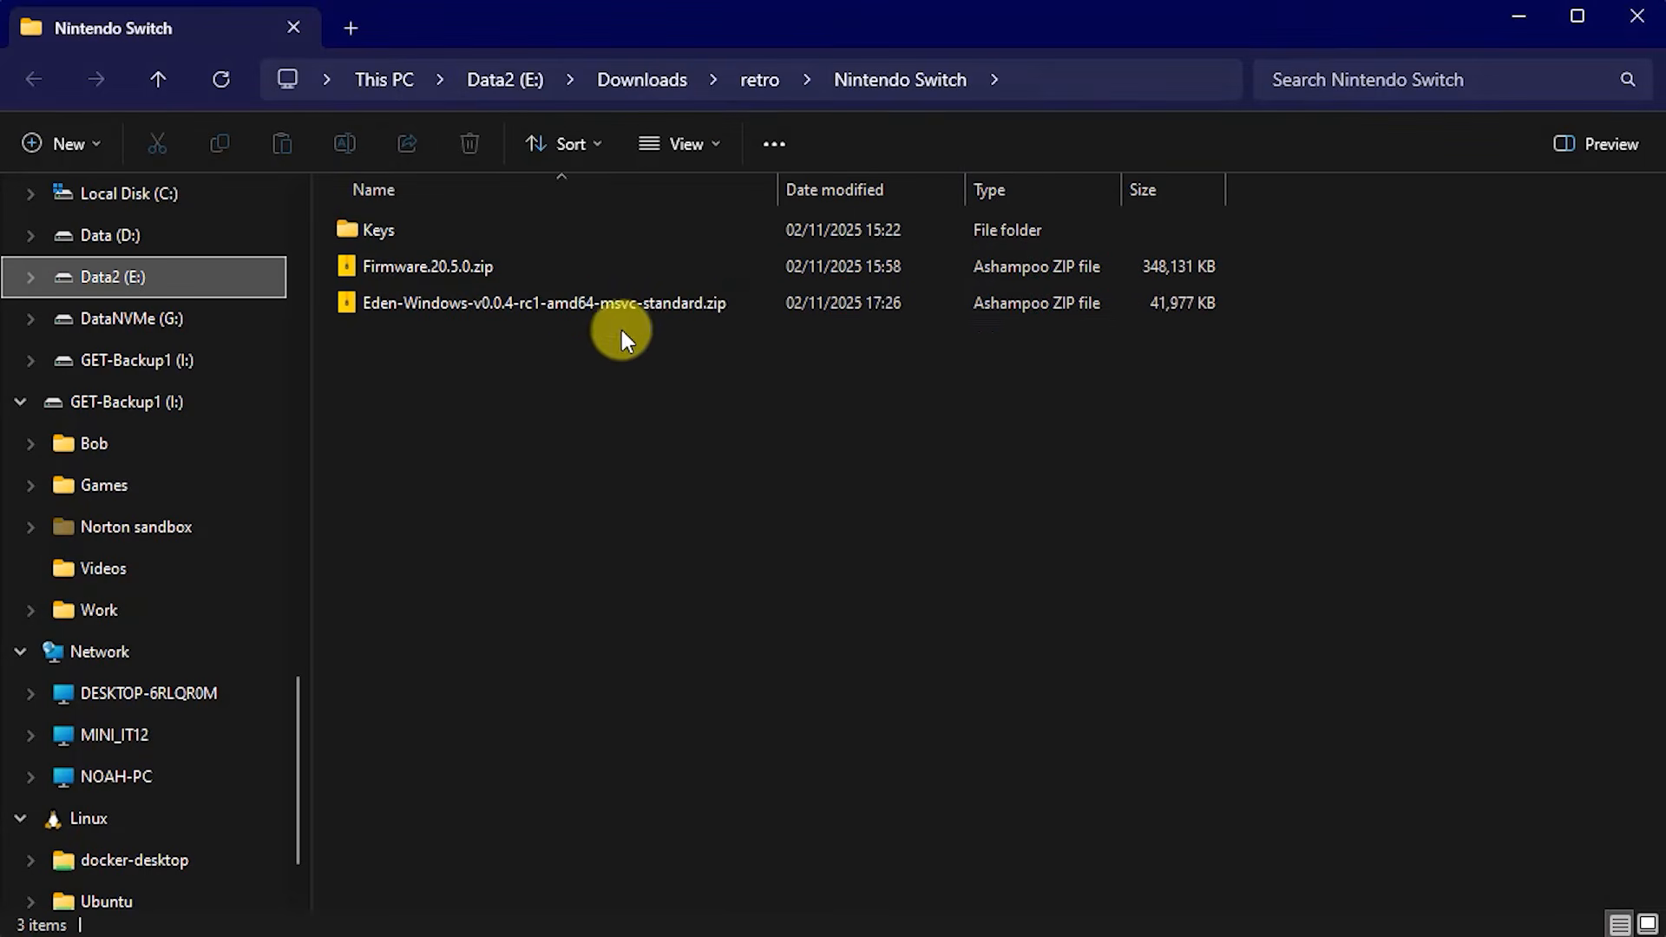
right_click(444, 300)
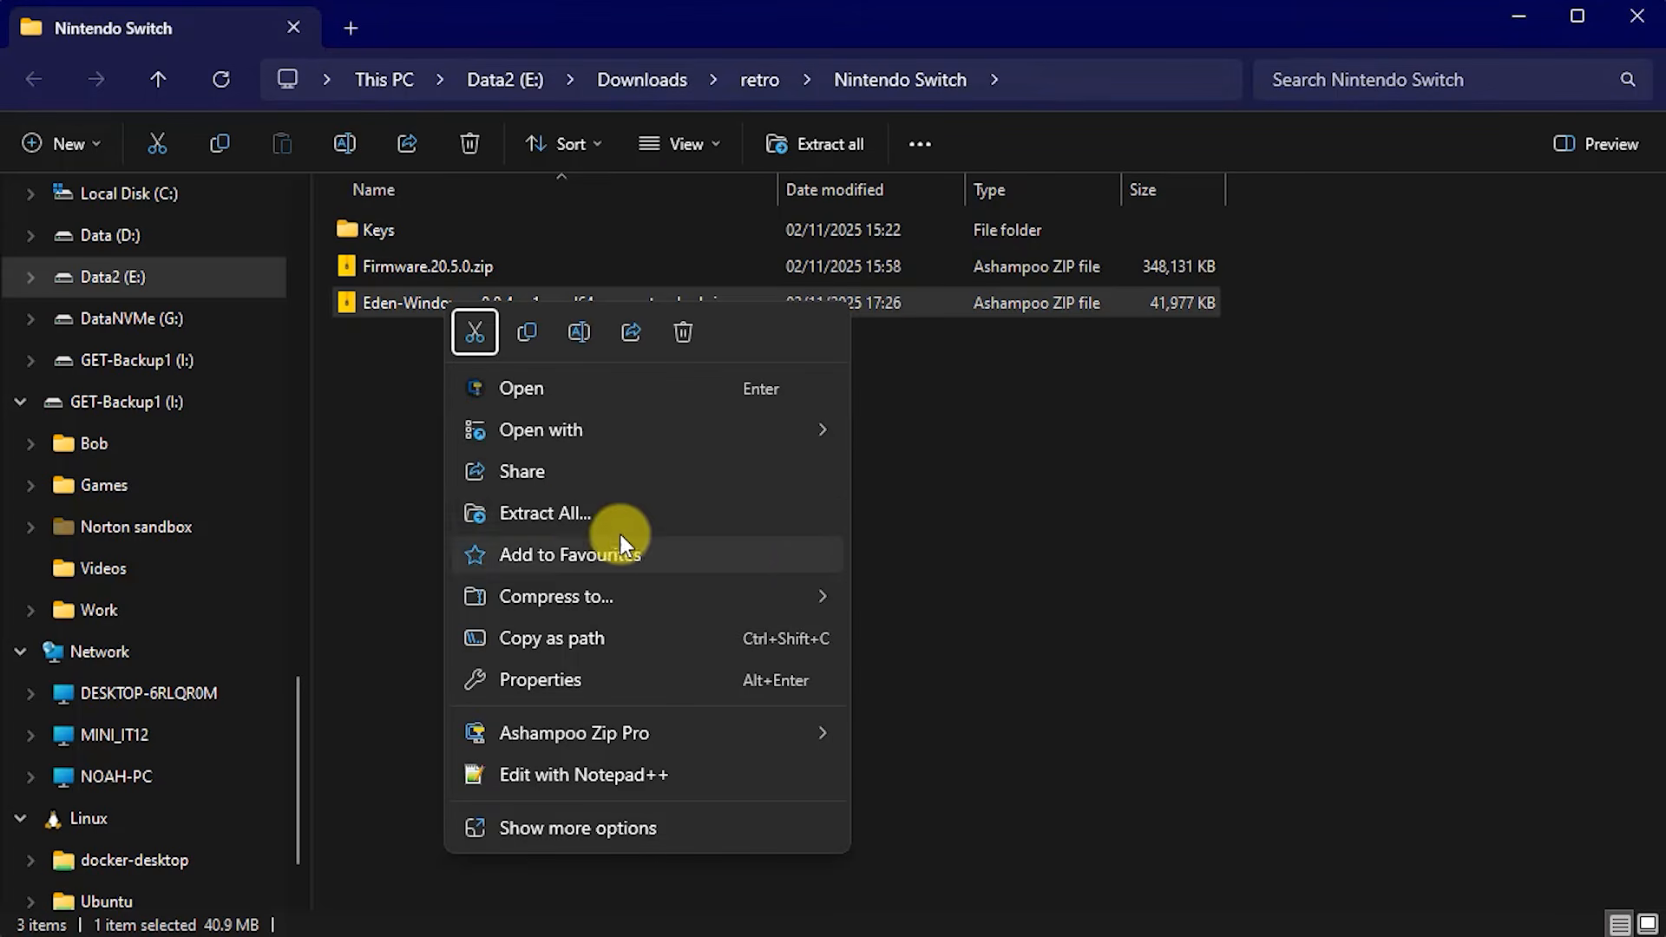
click(555, 514)
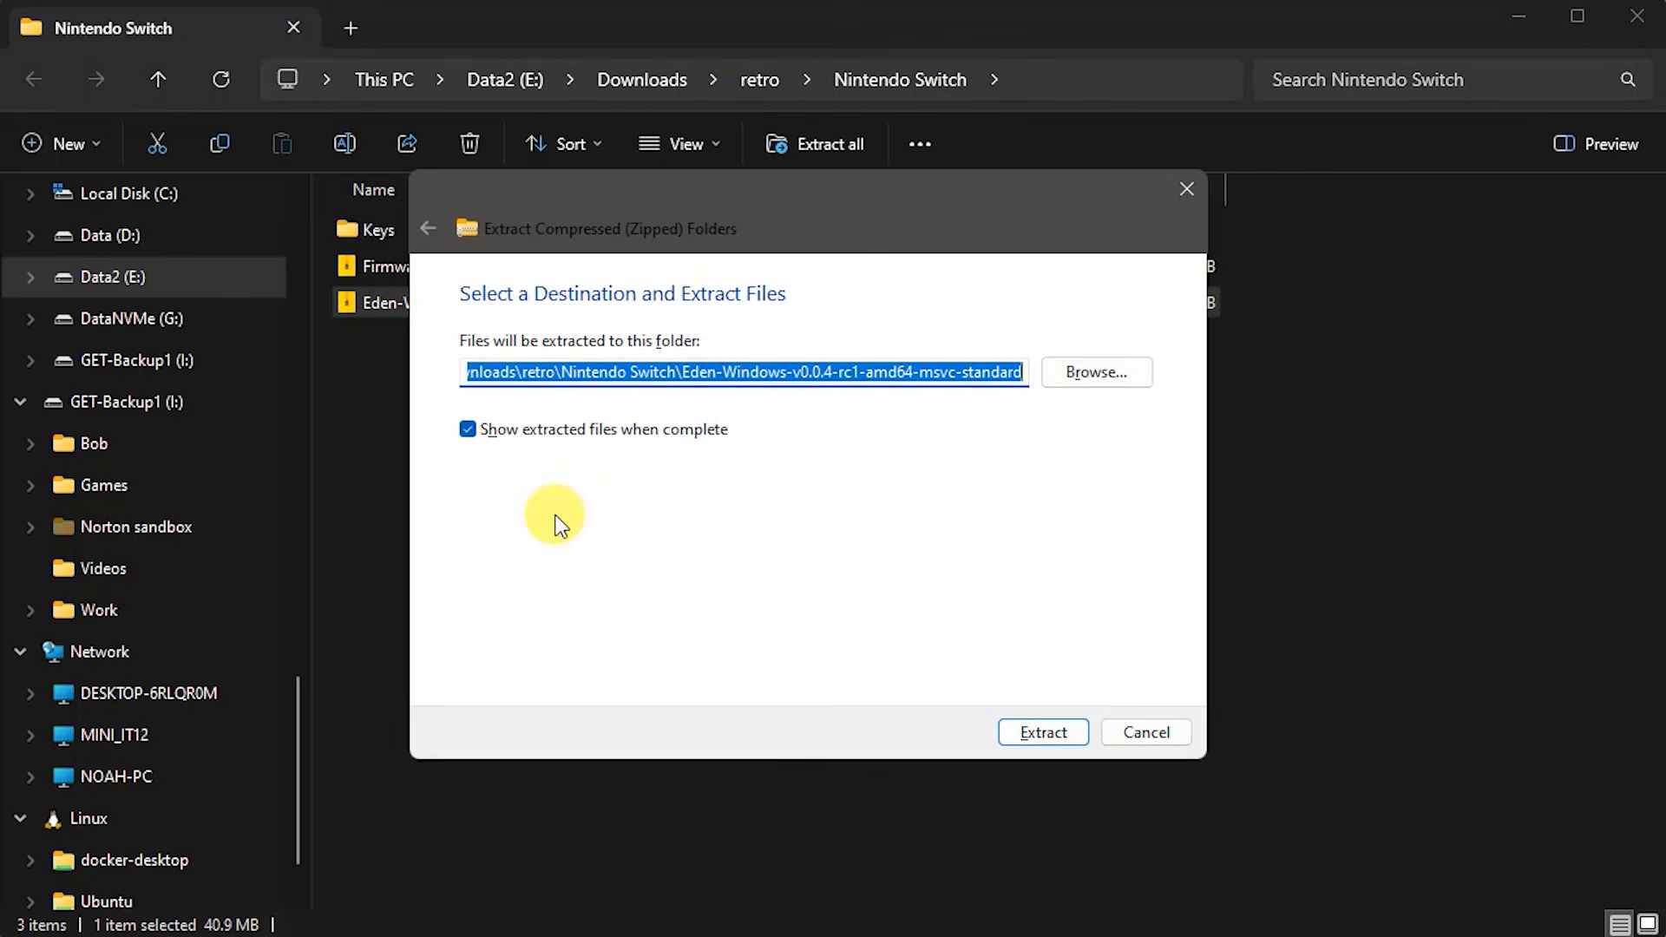
click(787, 371)
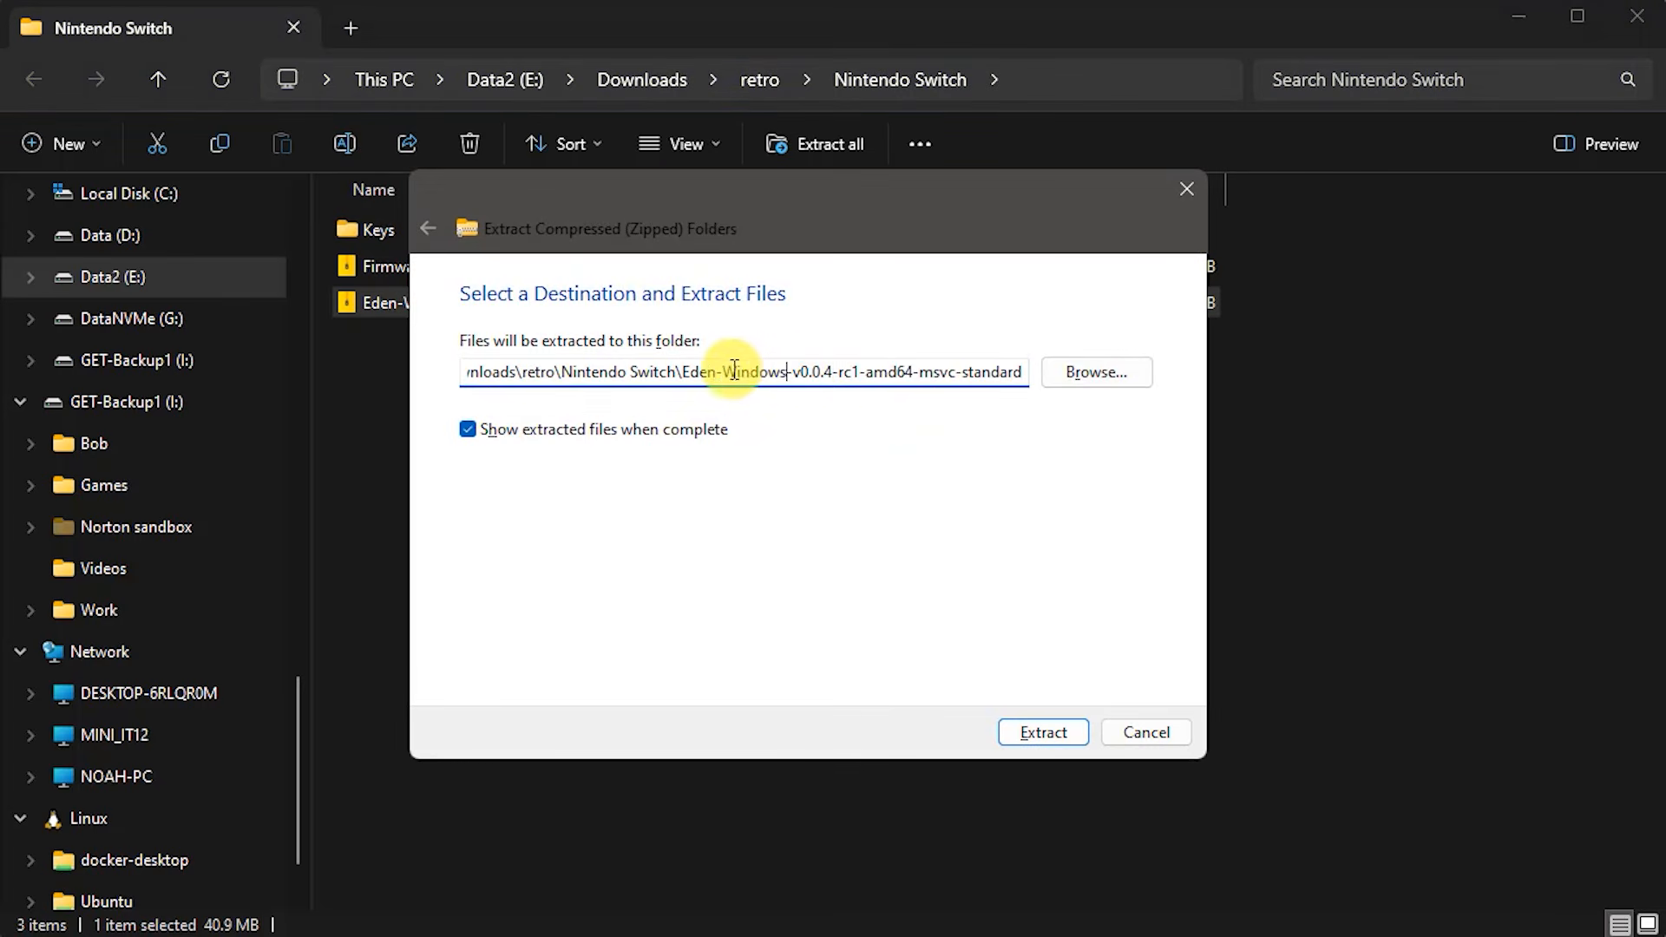
drag(714, 373, 1050, 378)
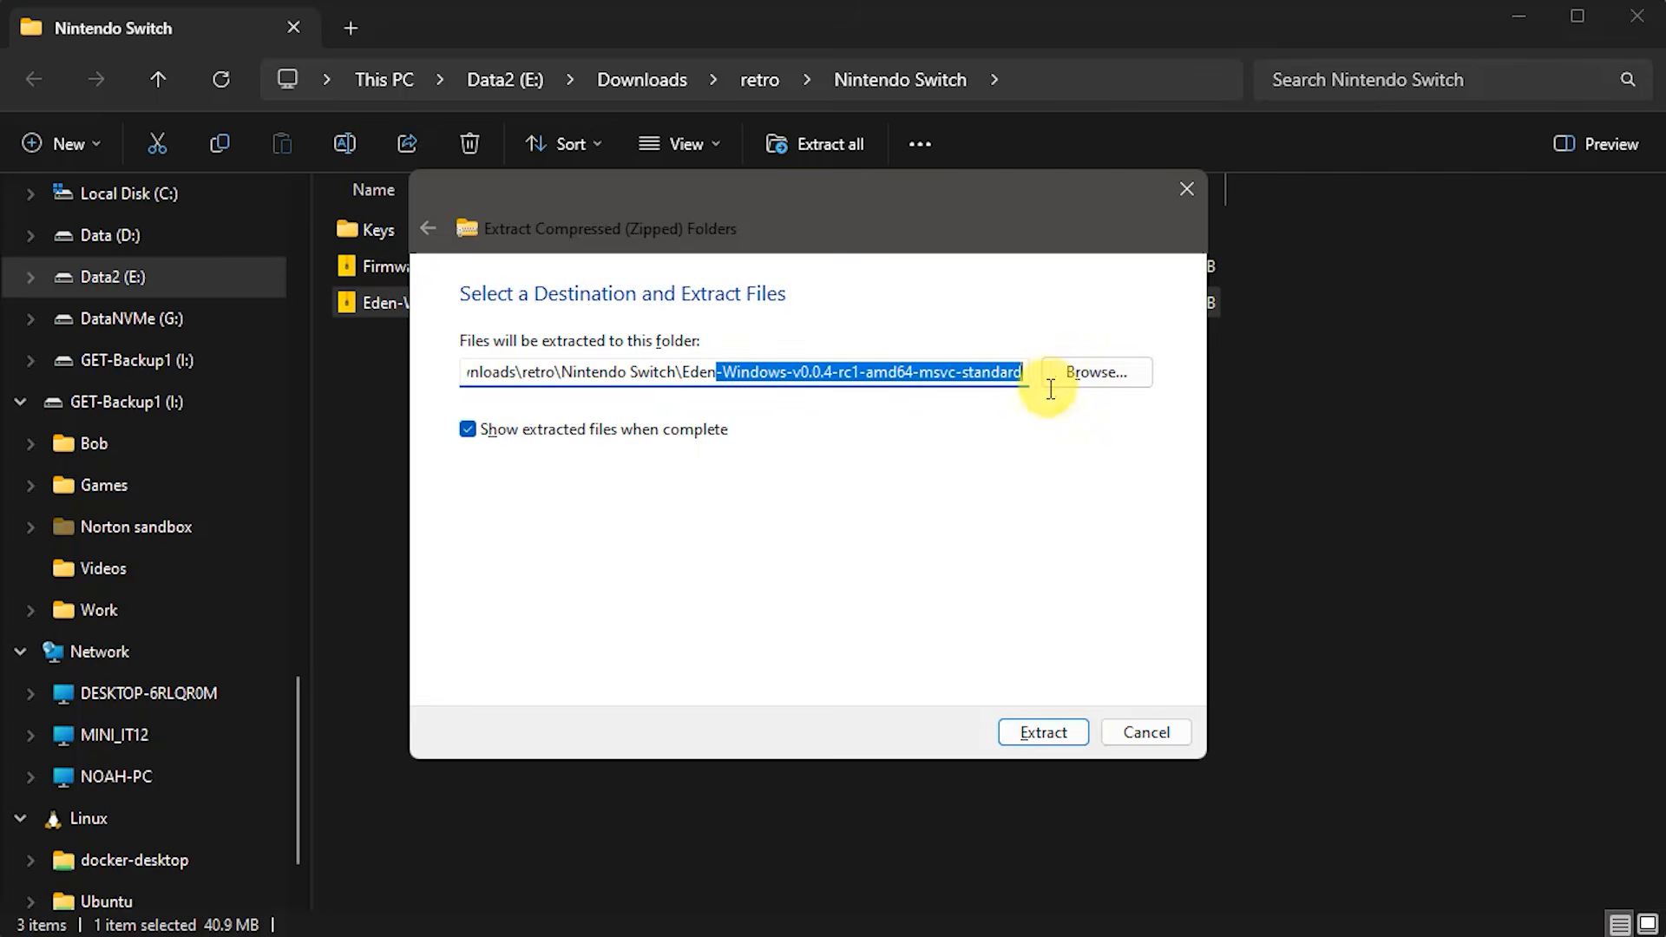
key(BackSpace)
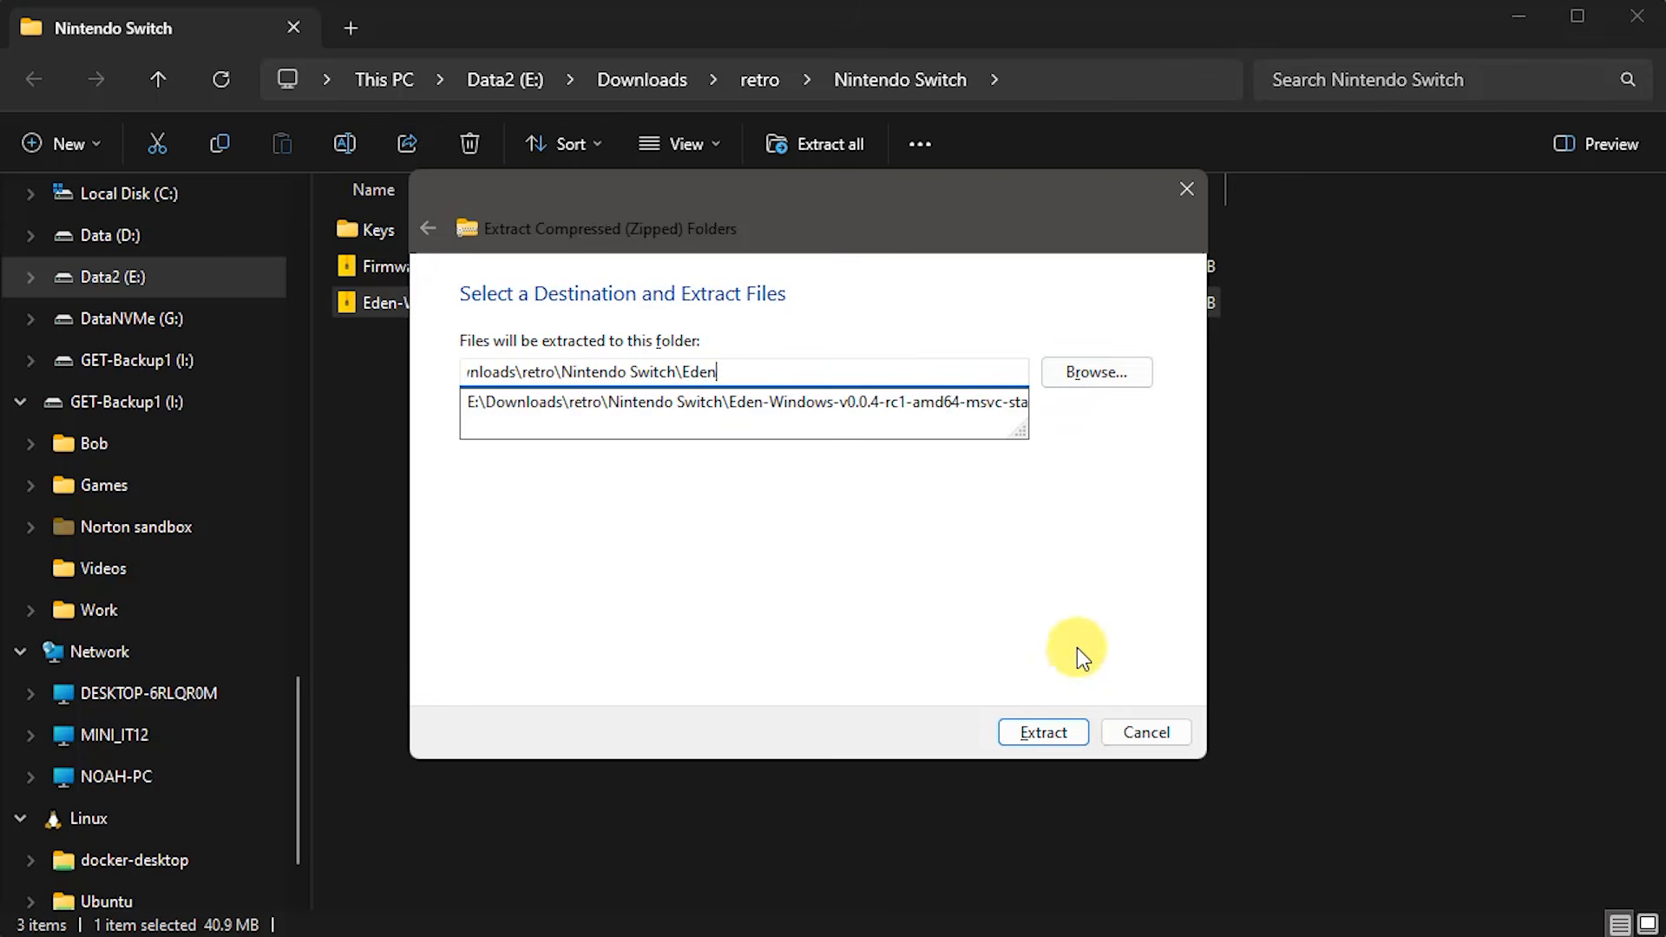
click(1041, 731)
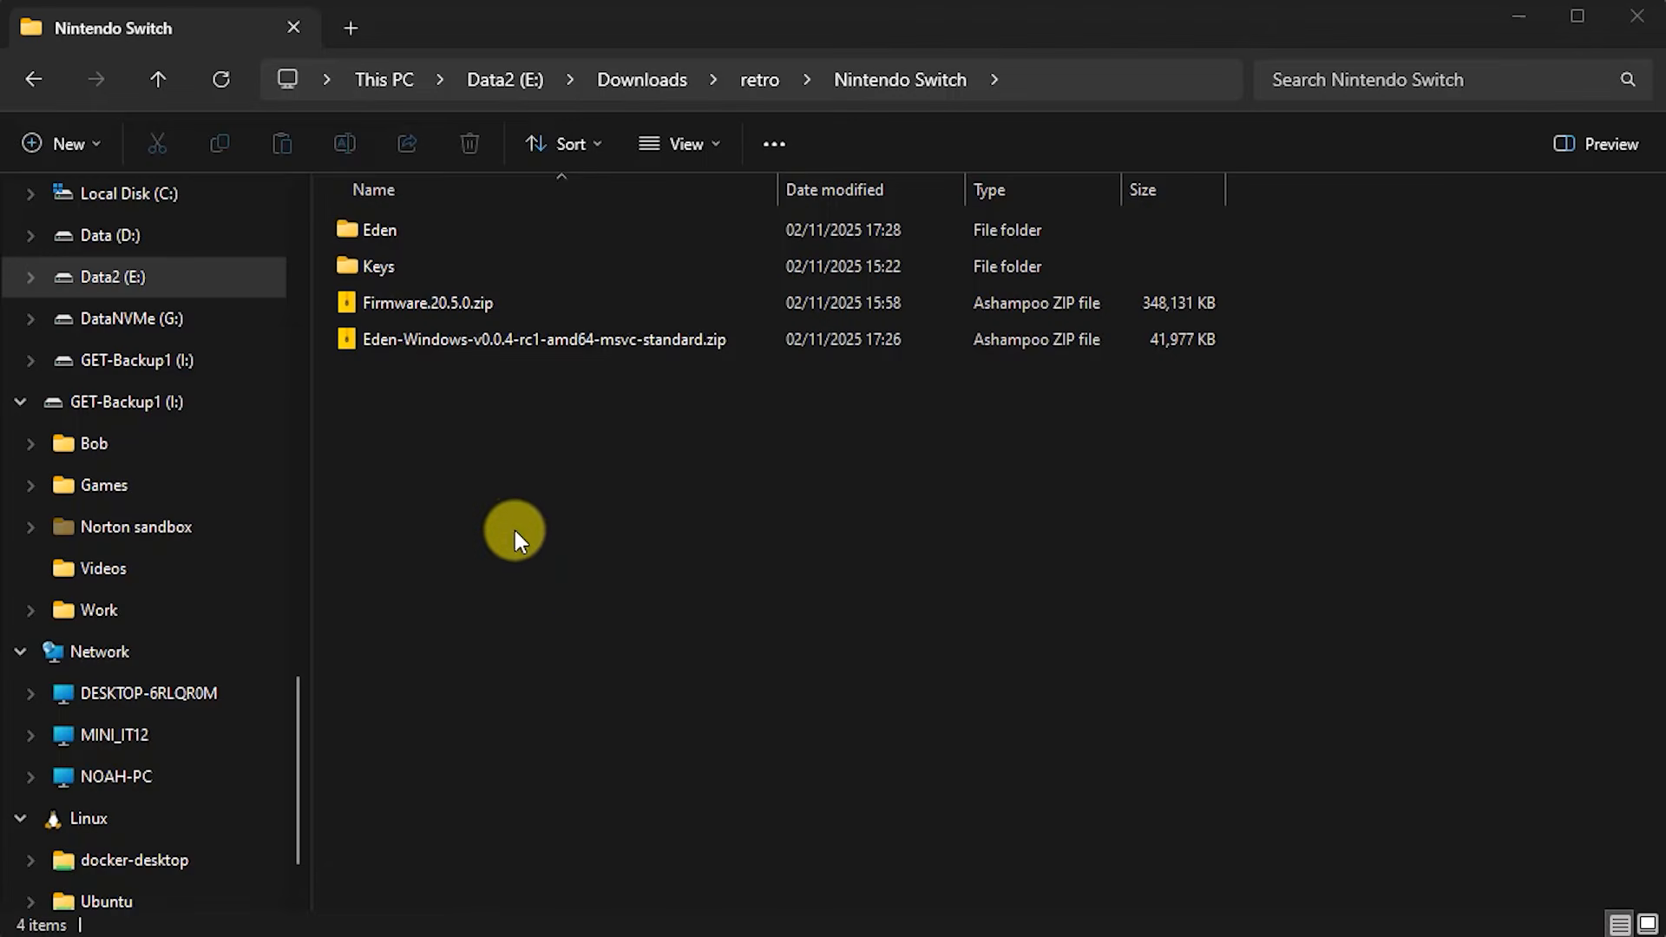
- Delete the Eden-Windows zip and open the extracted Eden folder
double_click(374, 231)
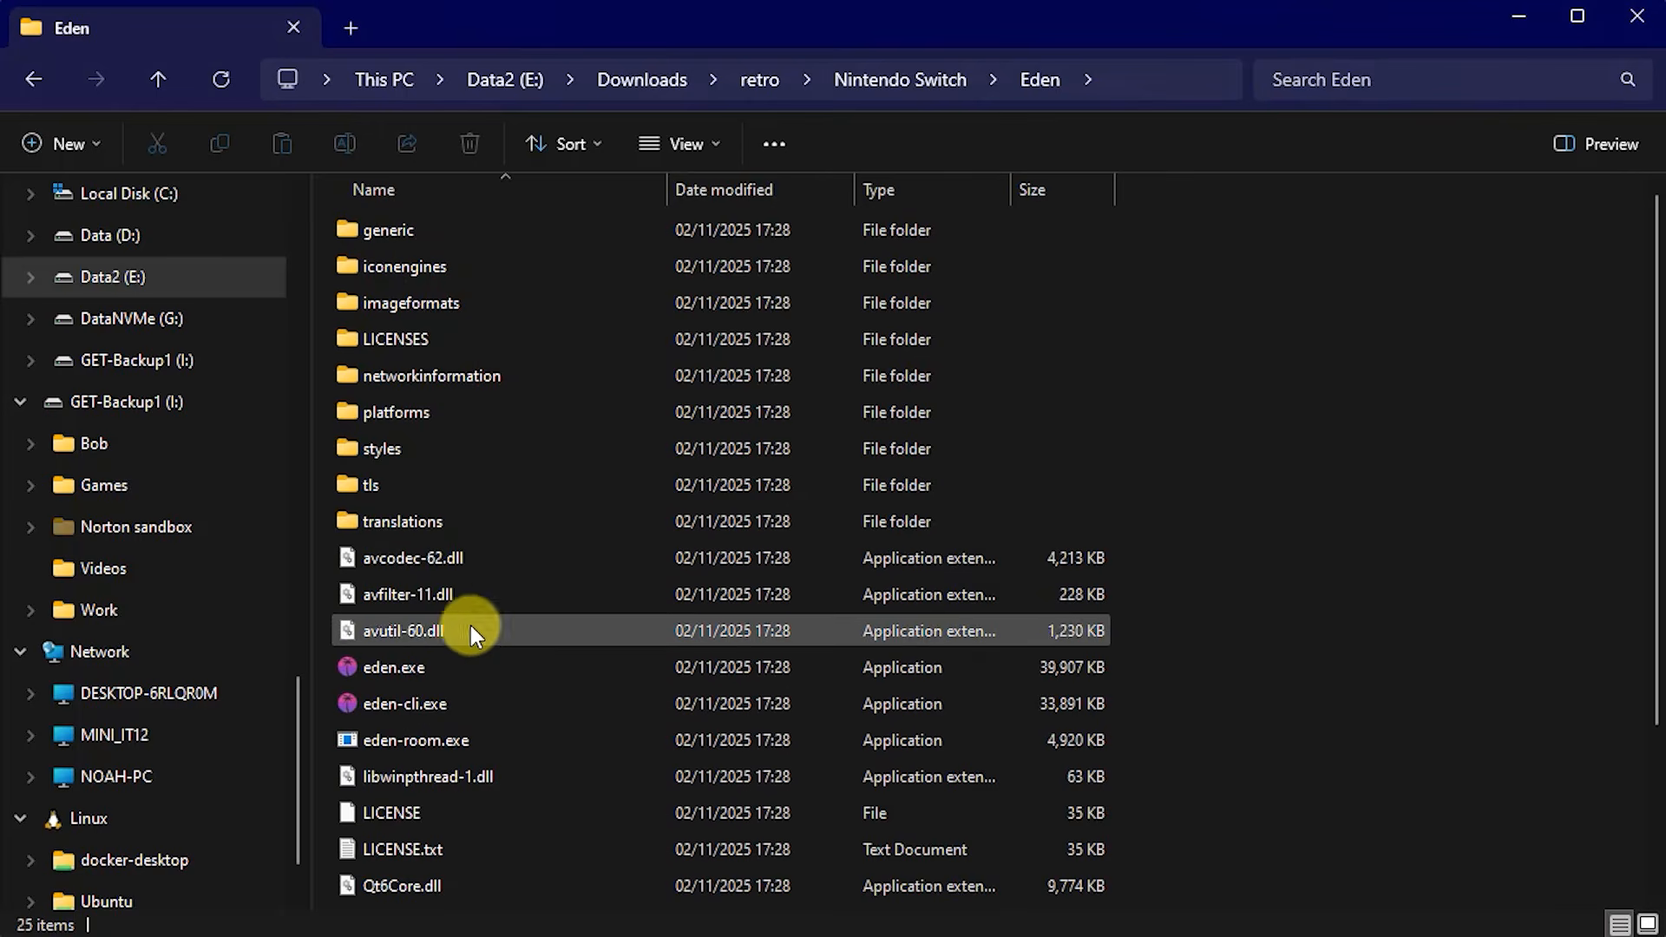
click(150, 80)
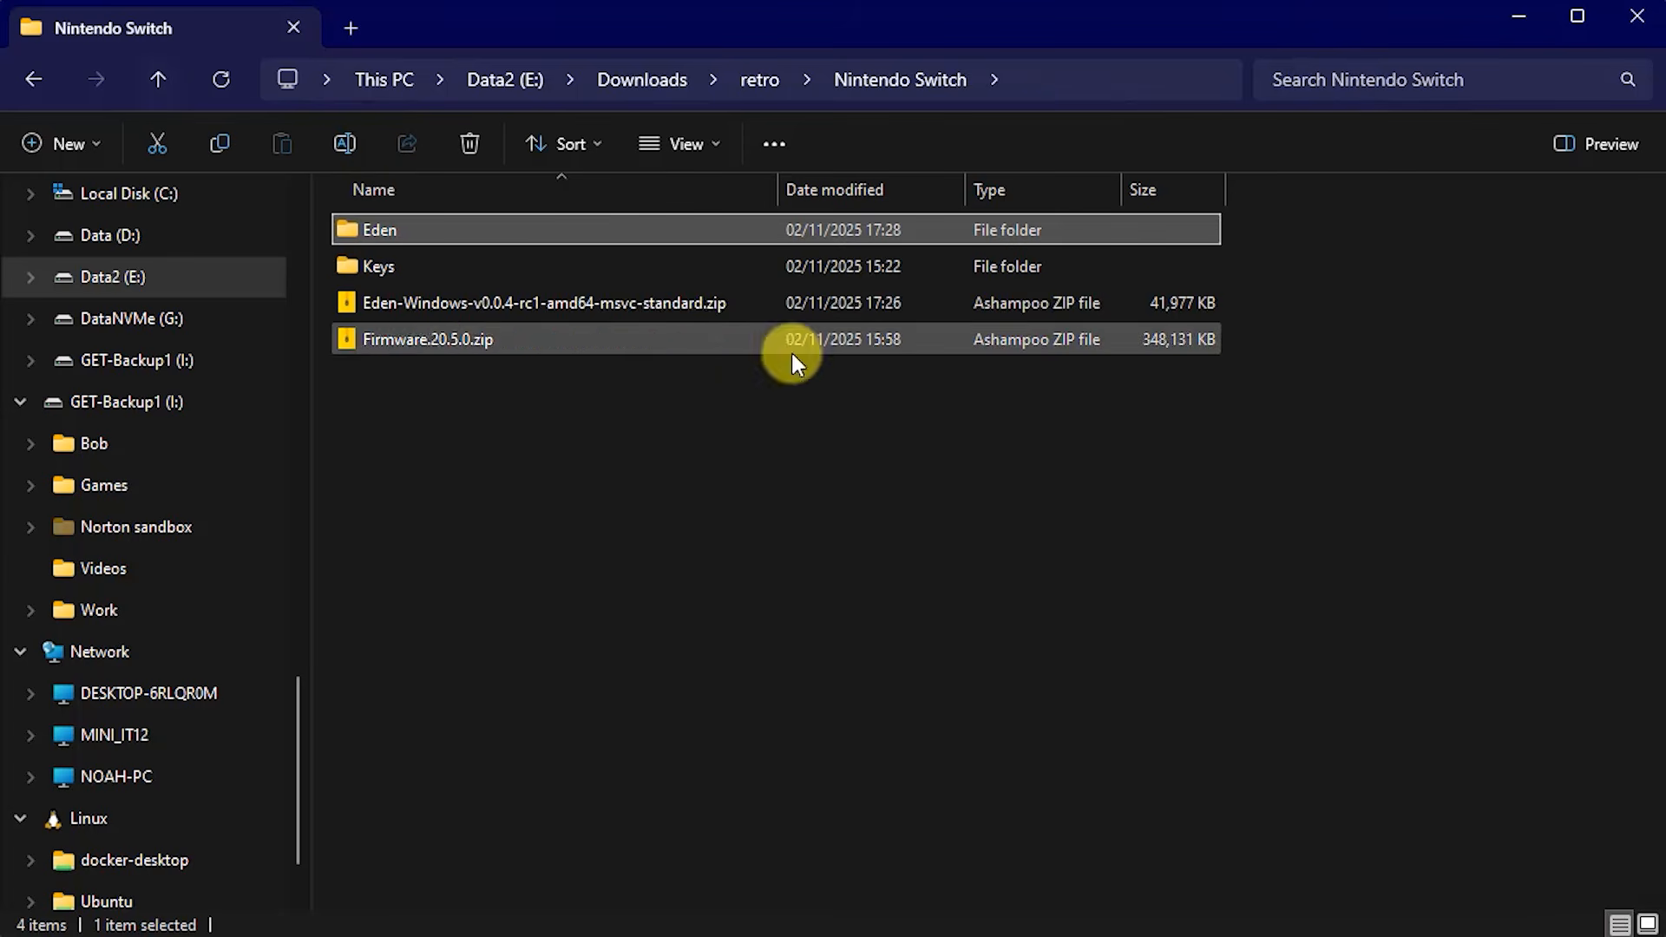
click(357, 300)
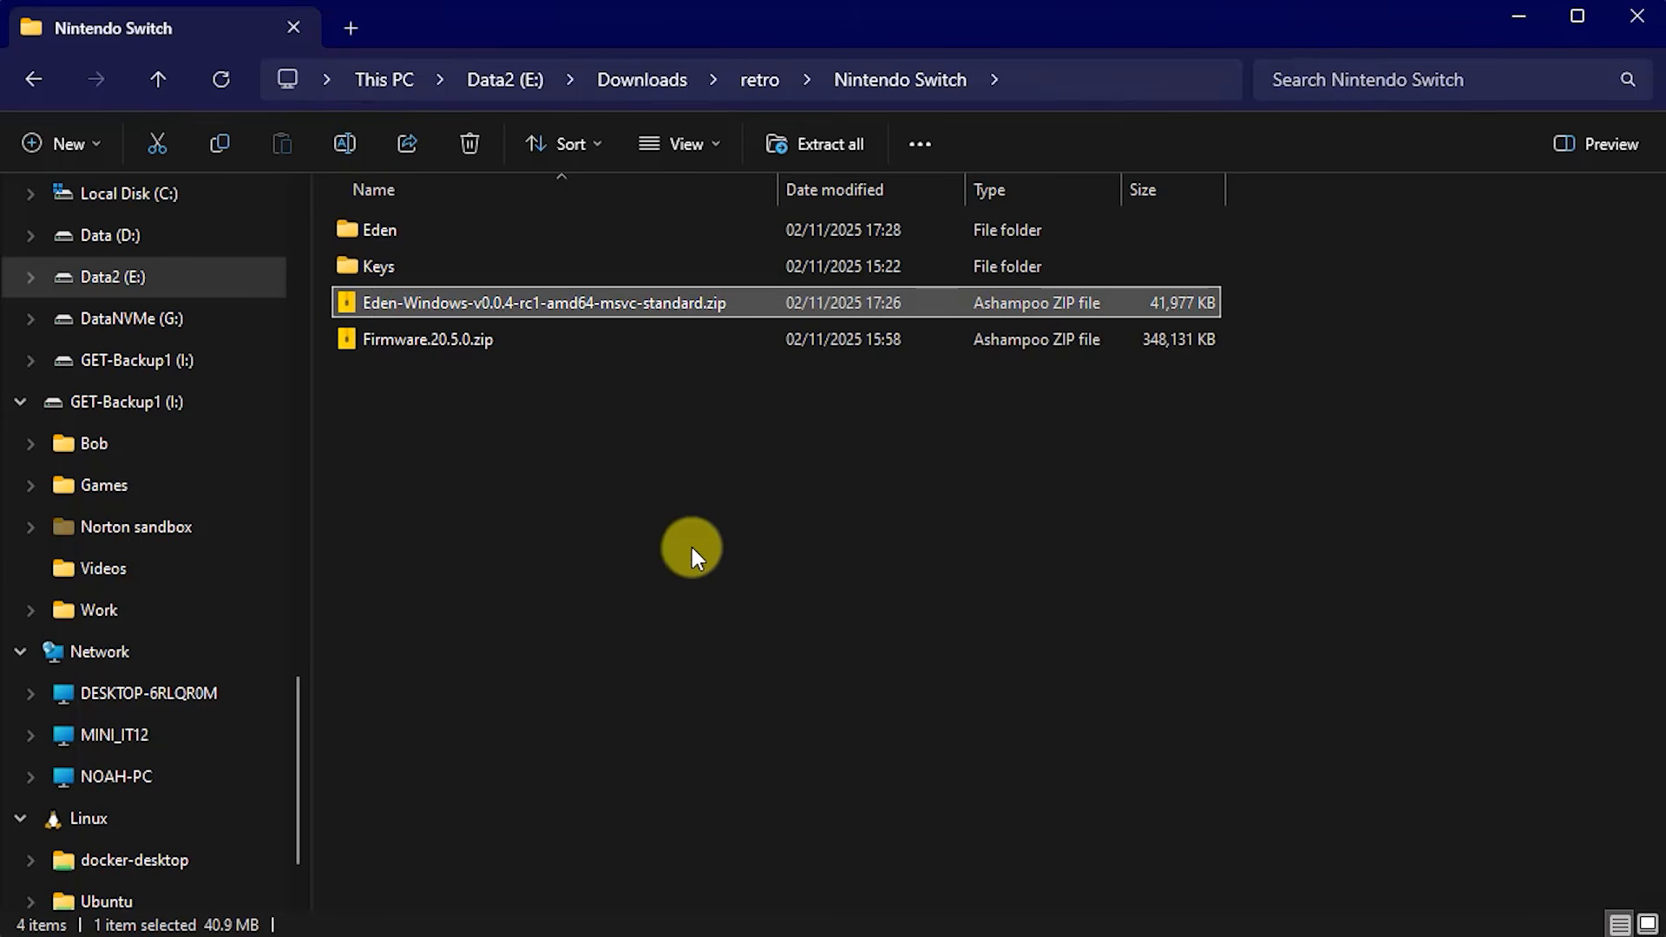
key(Delete)
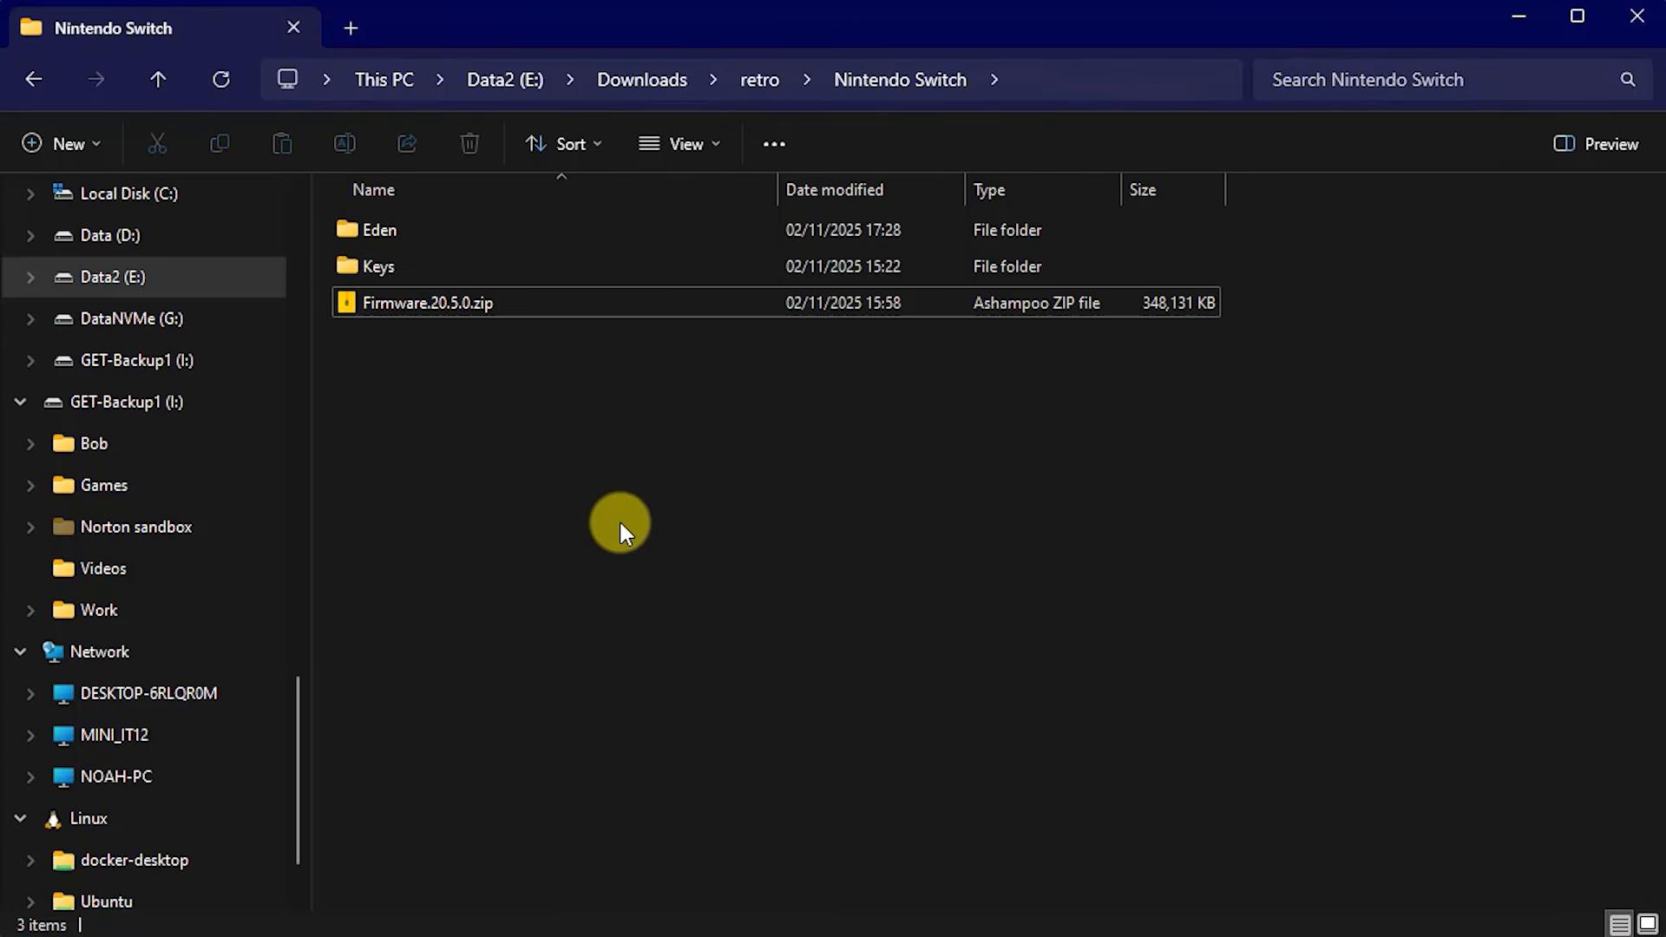
double_click(352, 232)
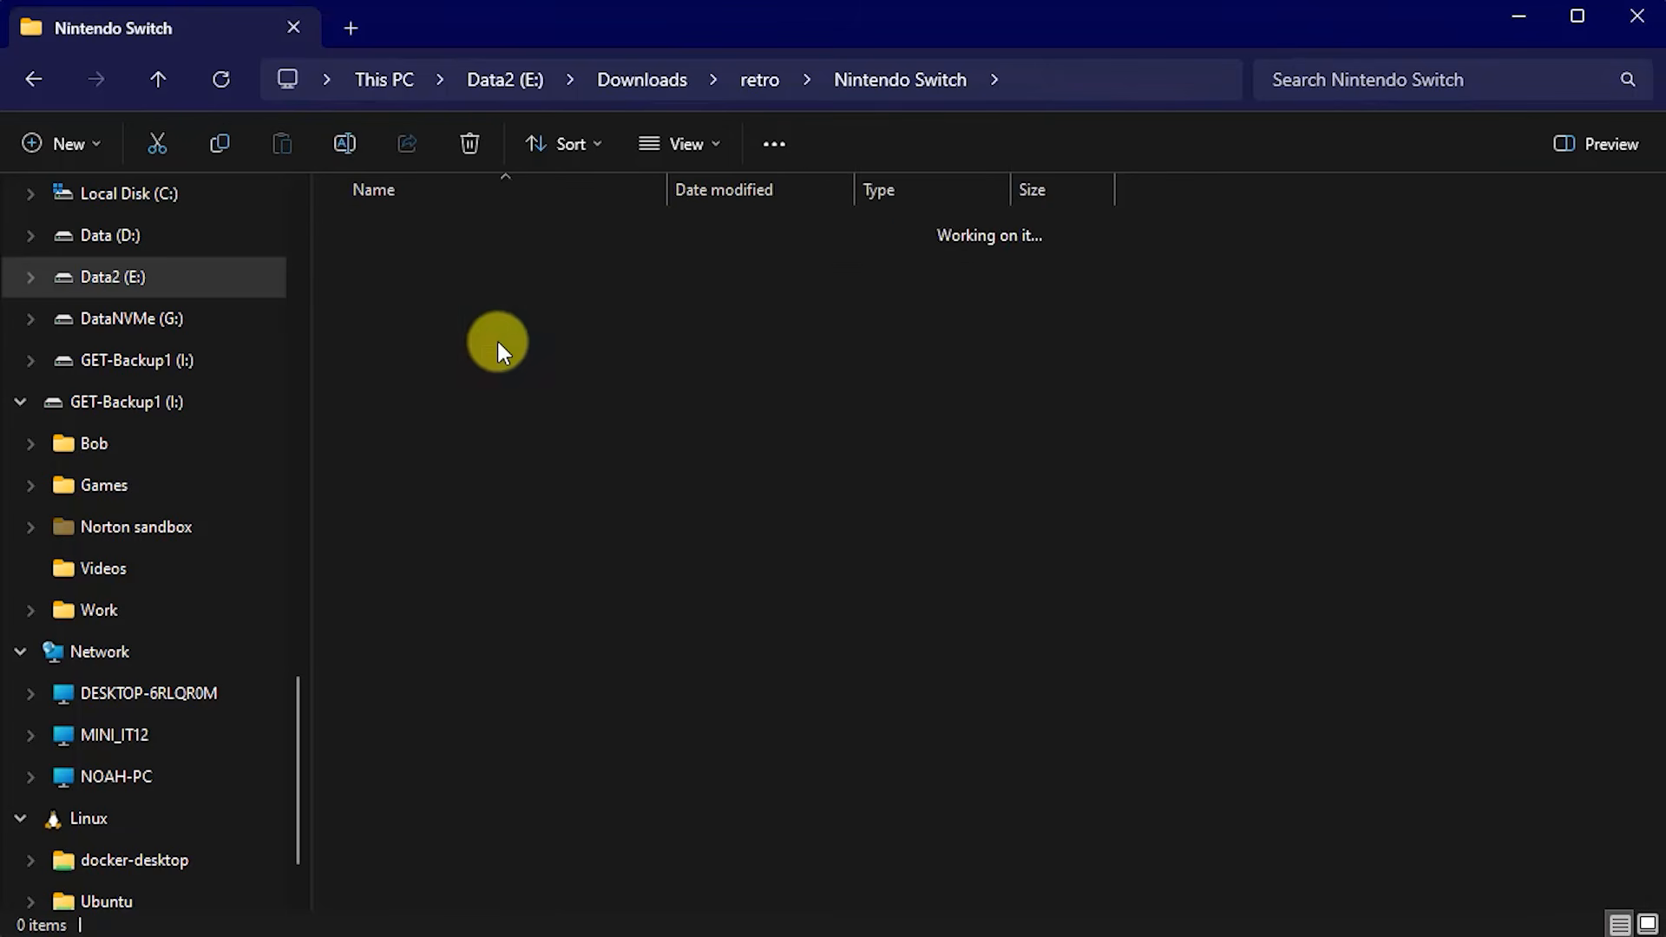
mouse_move(619, 583)
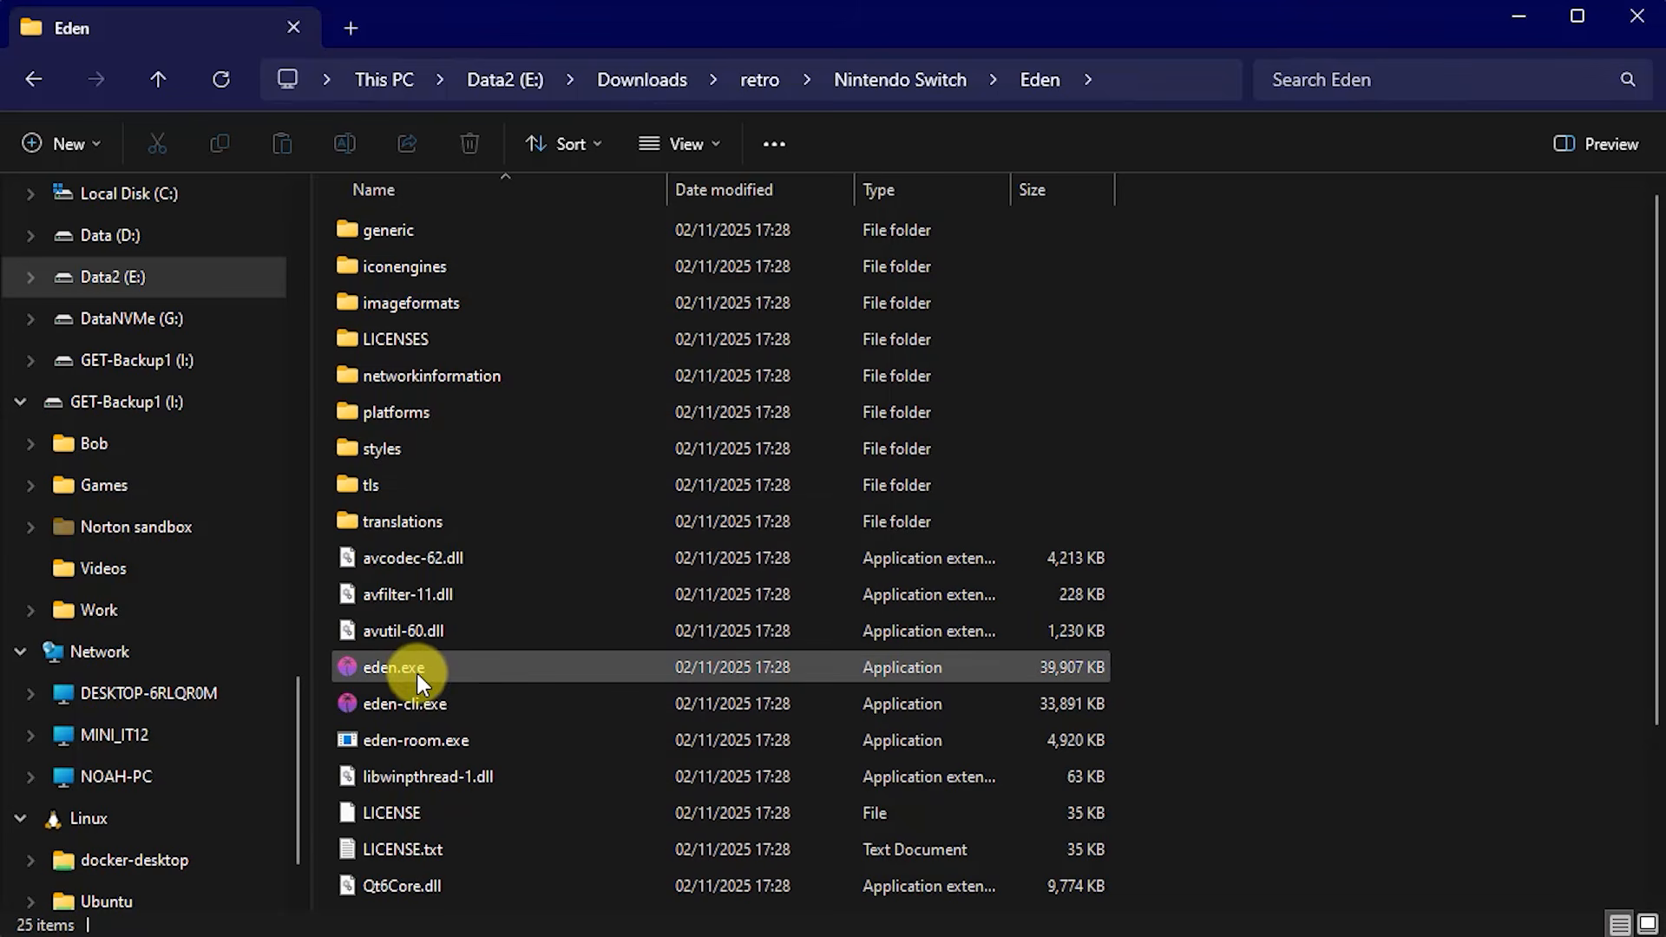
mouse_move(430, 672)
- Create a folder named 'user' inside Eden, then return to the Nintendo Switch folder
click(57, 148)
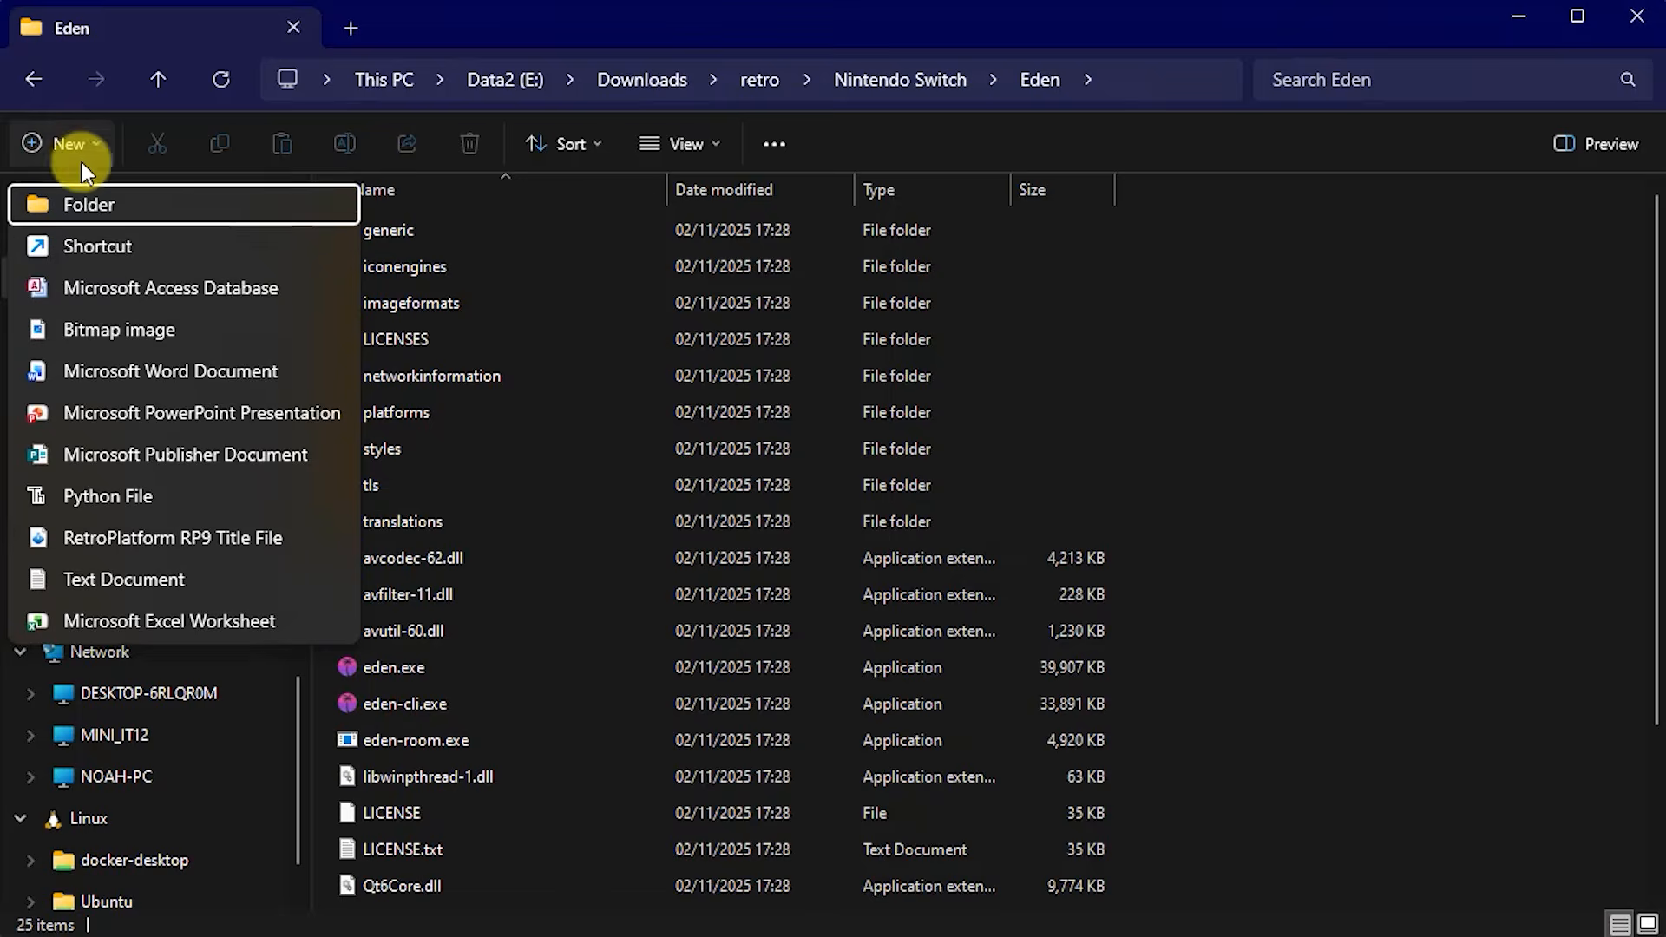
click(140, 200)
text(user)
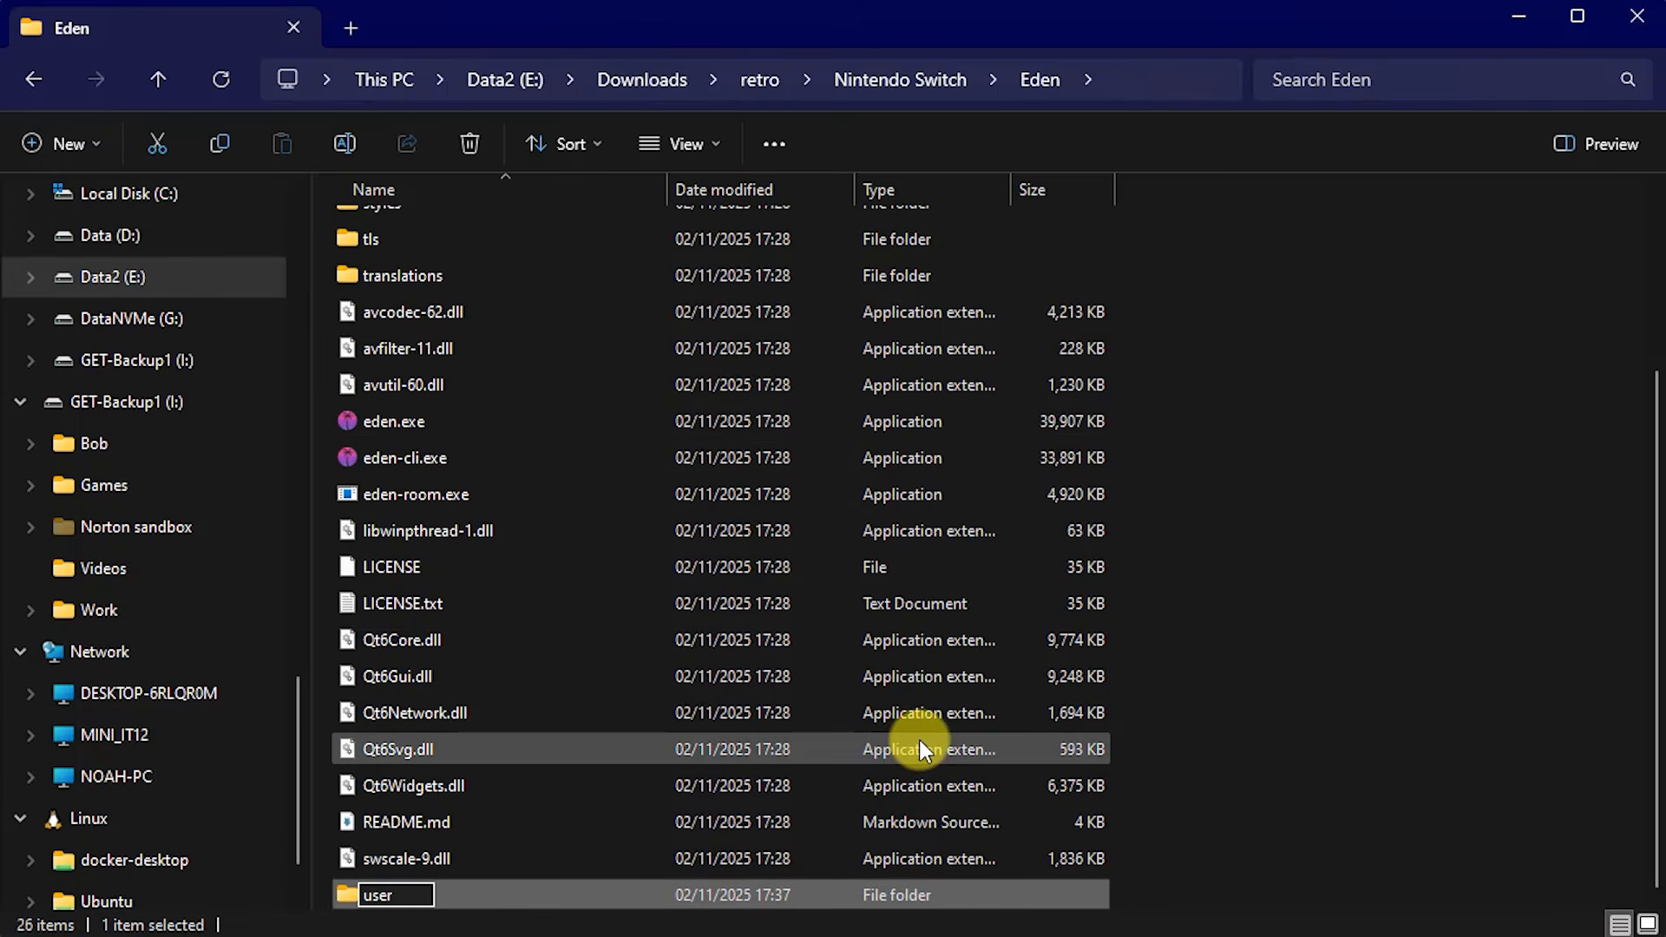
key(Return)
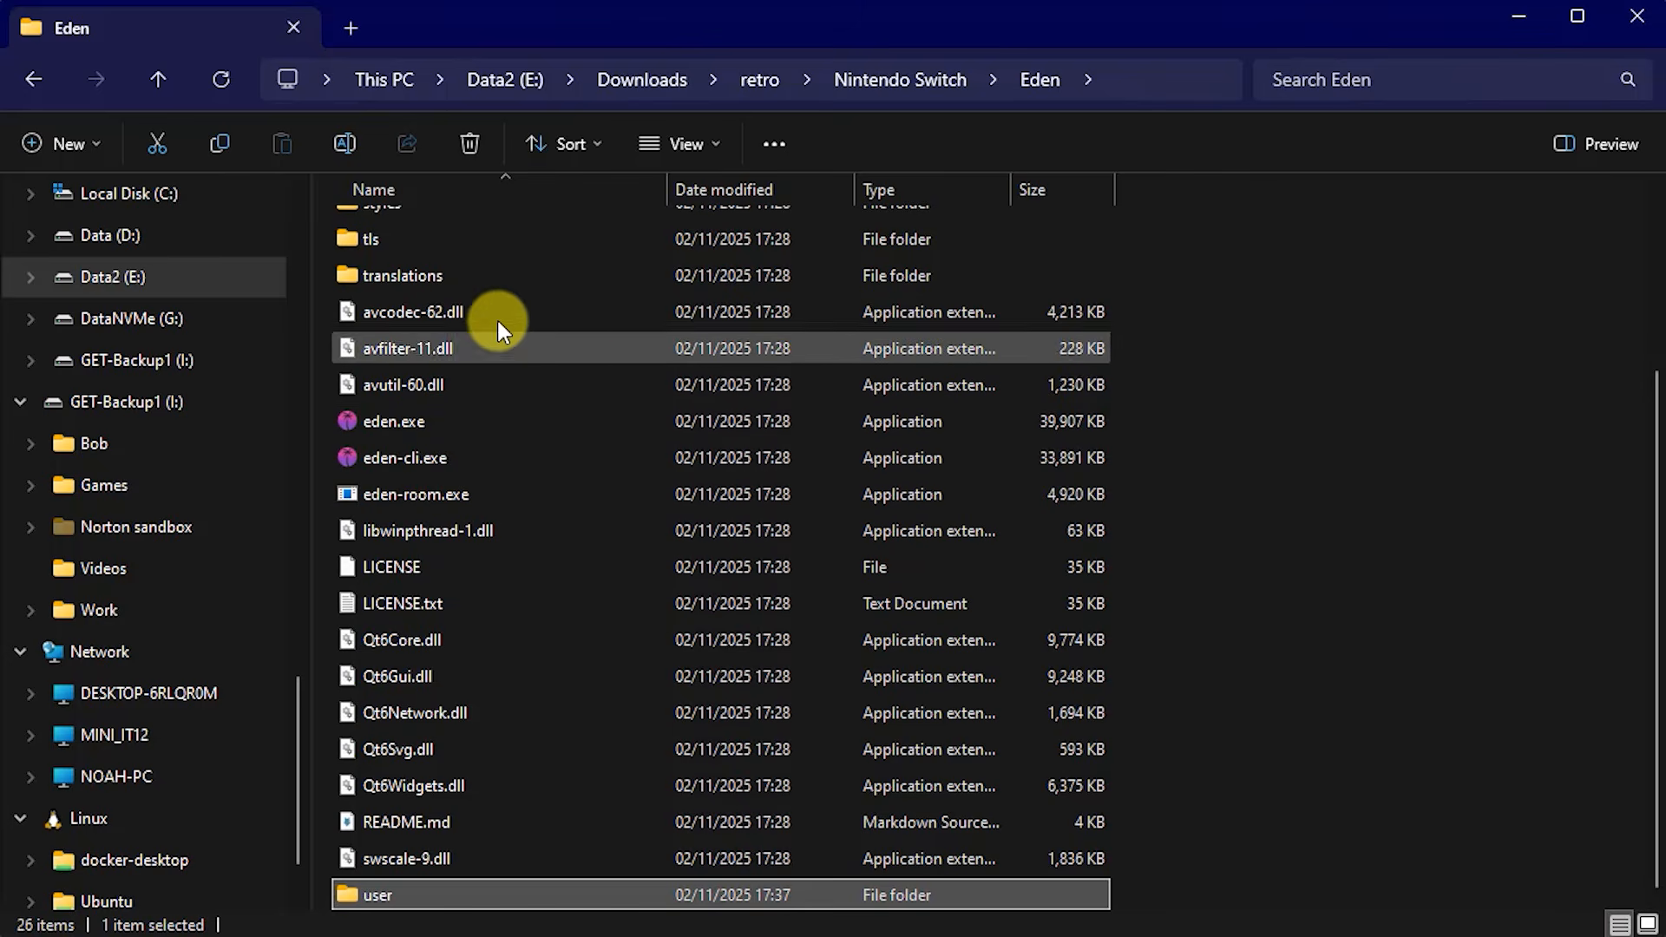
click(160, 77)
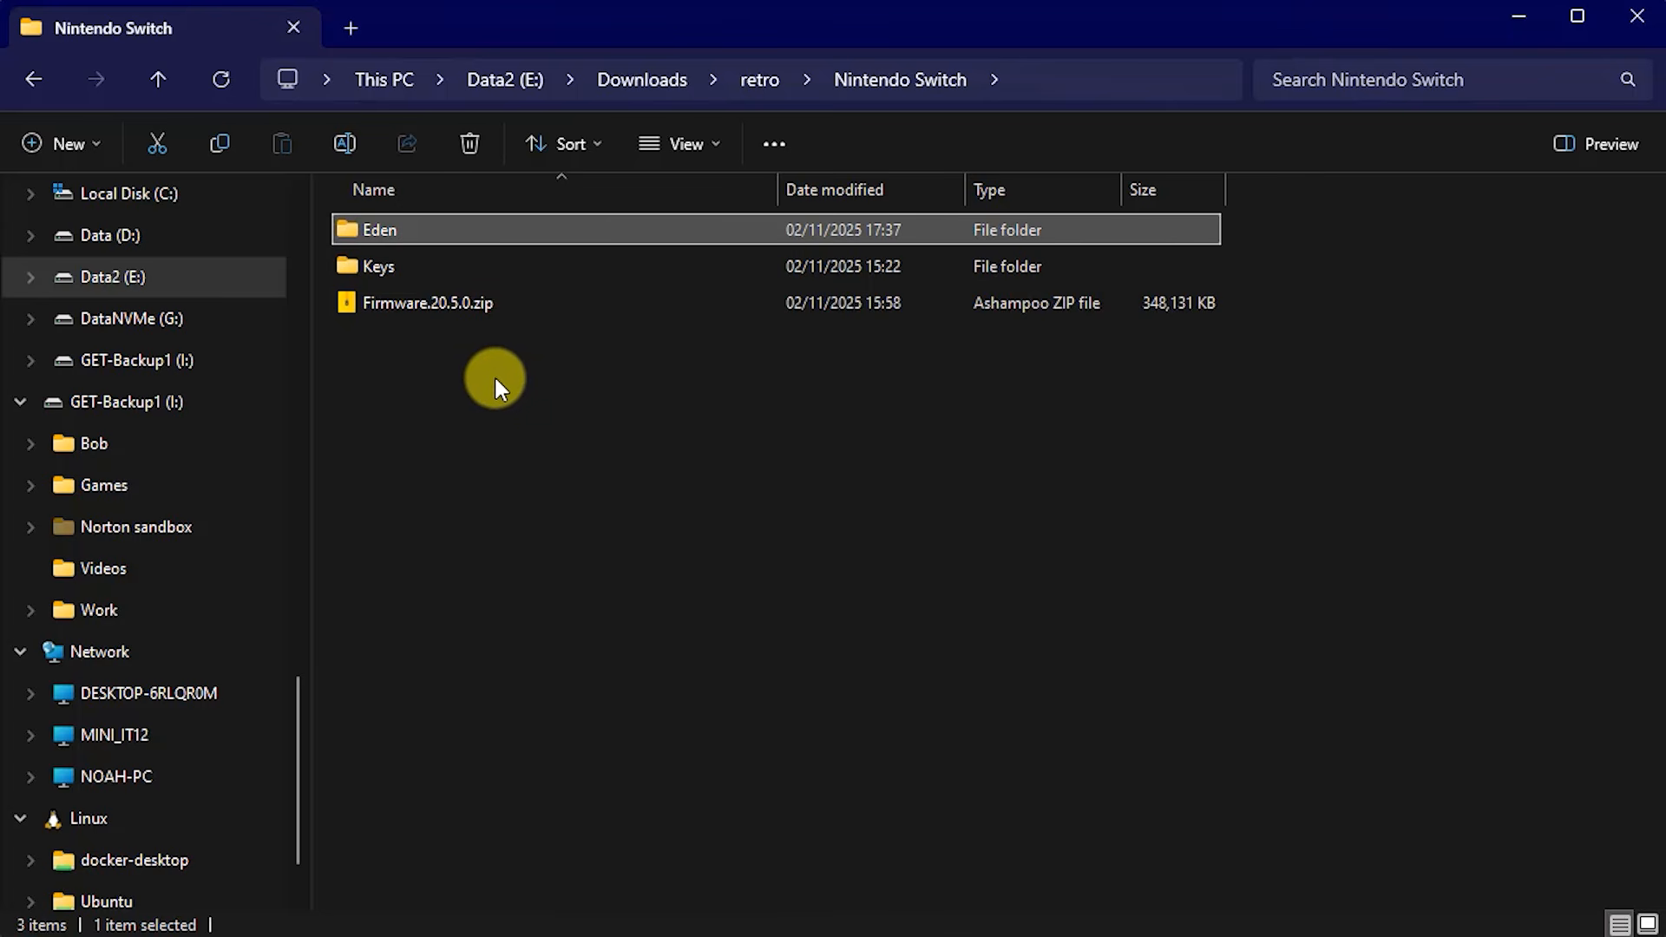
double_click(356, 266)
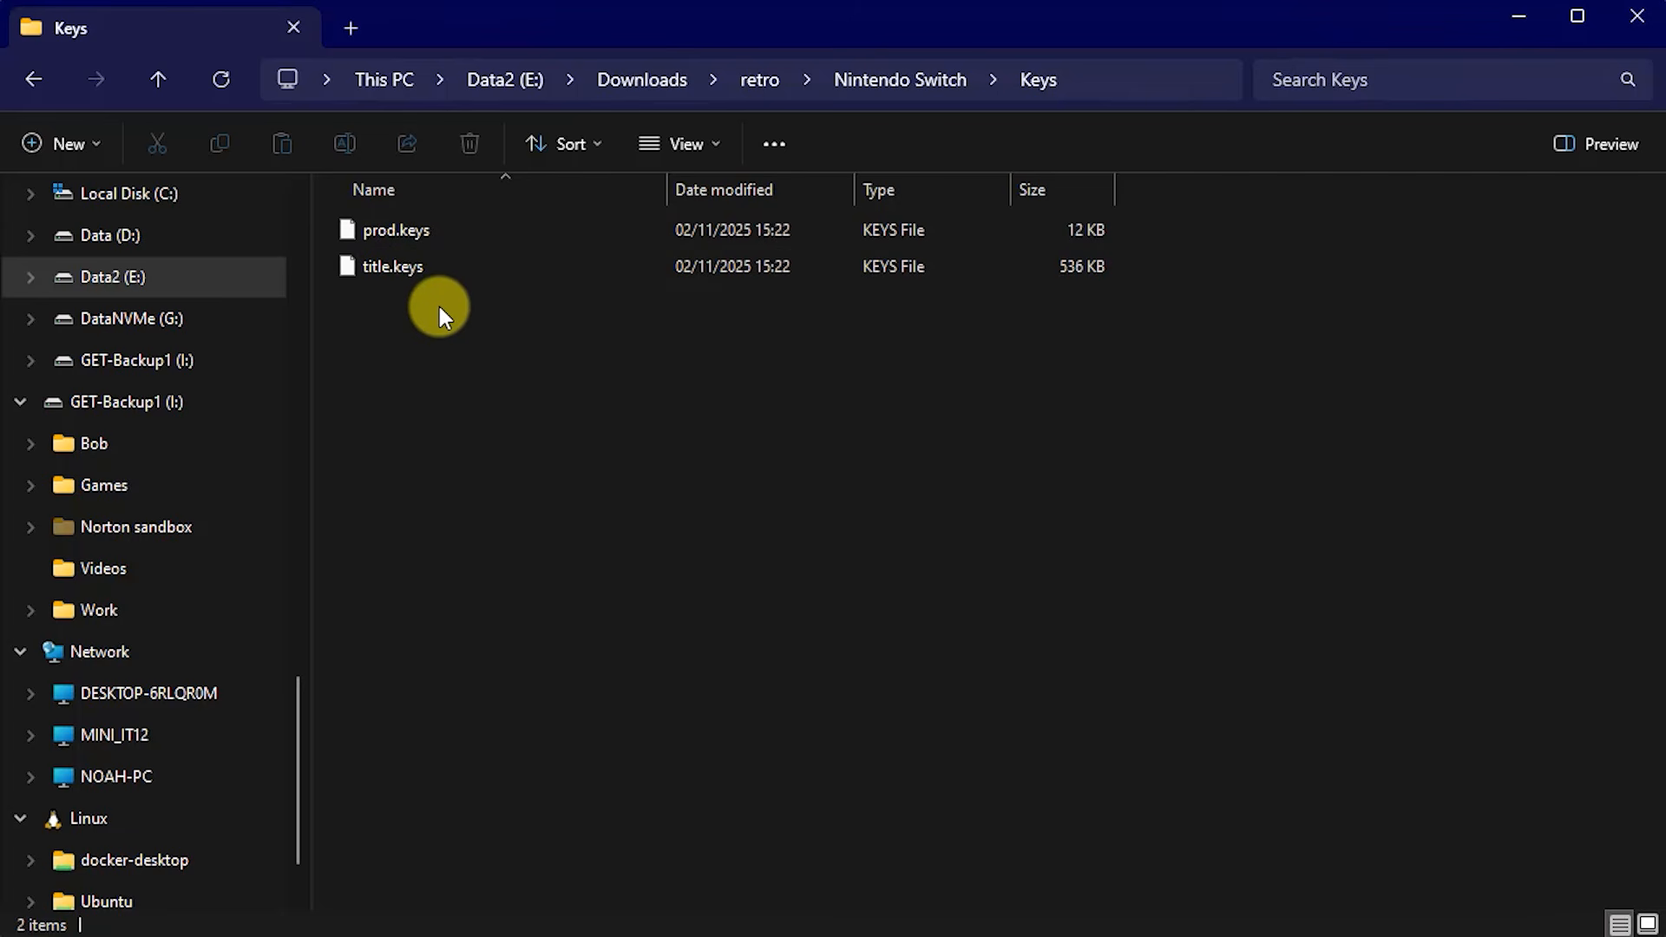
click(161, 76)
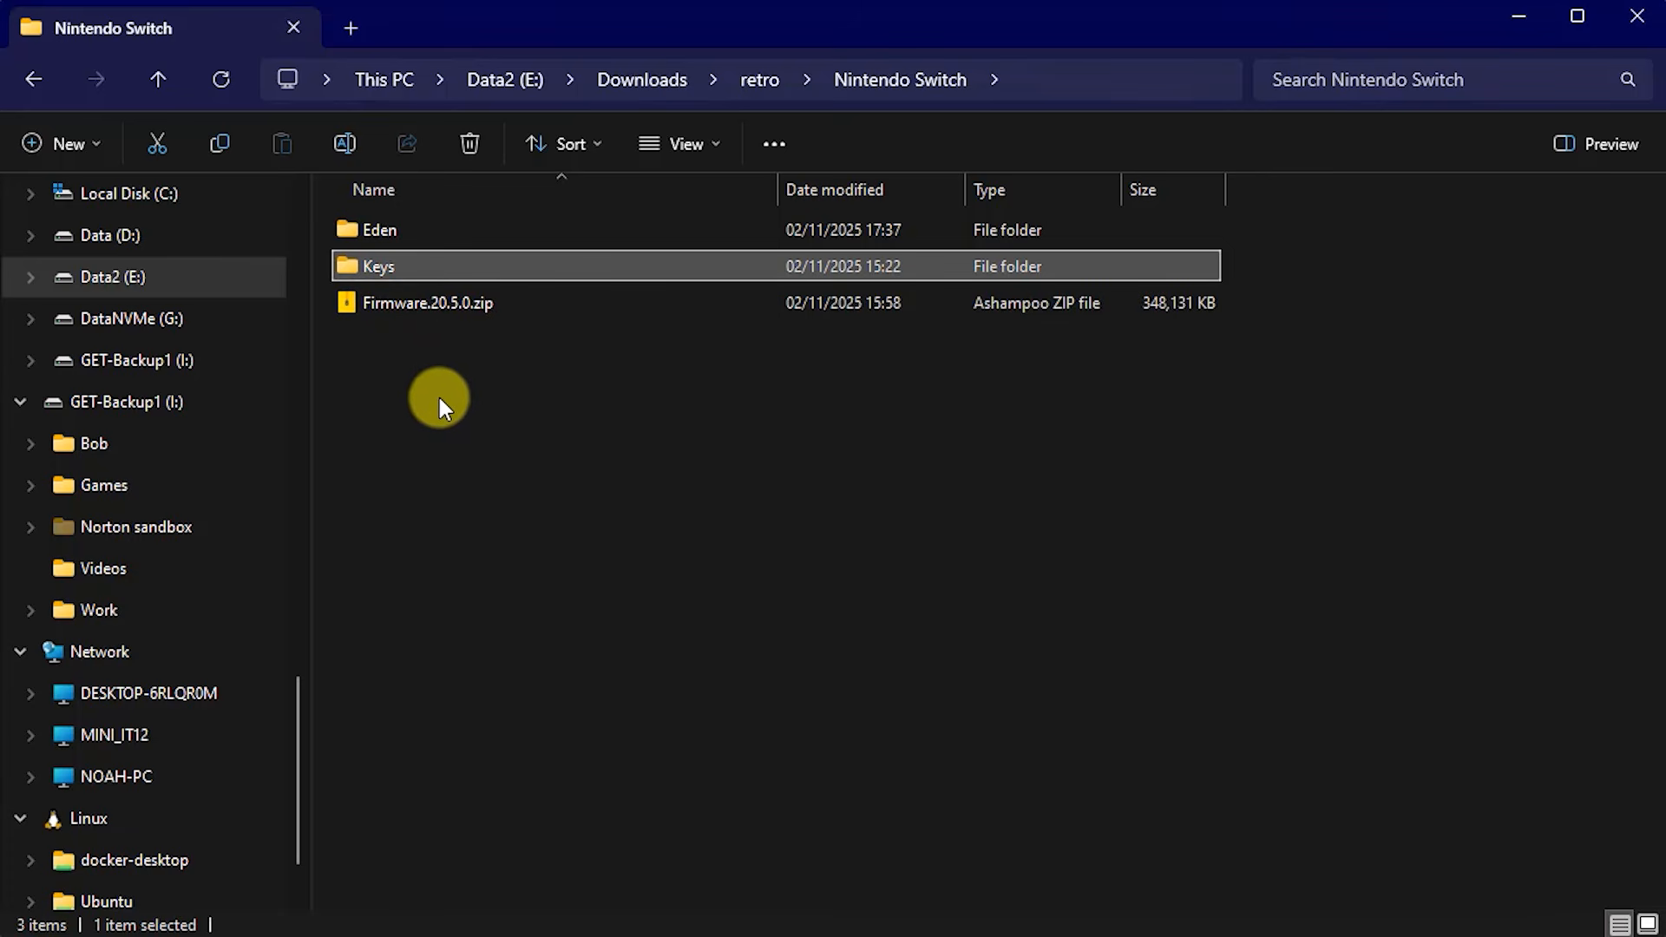
mouse_move(414, 310)
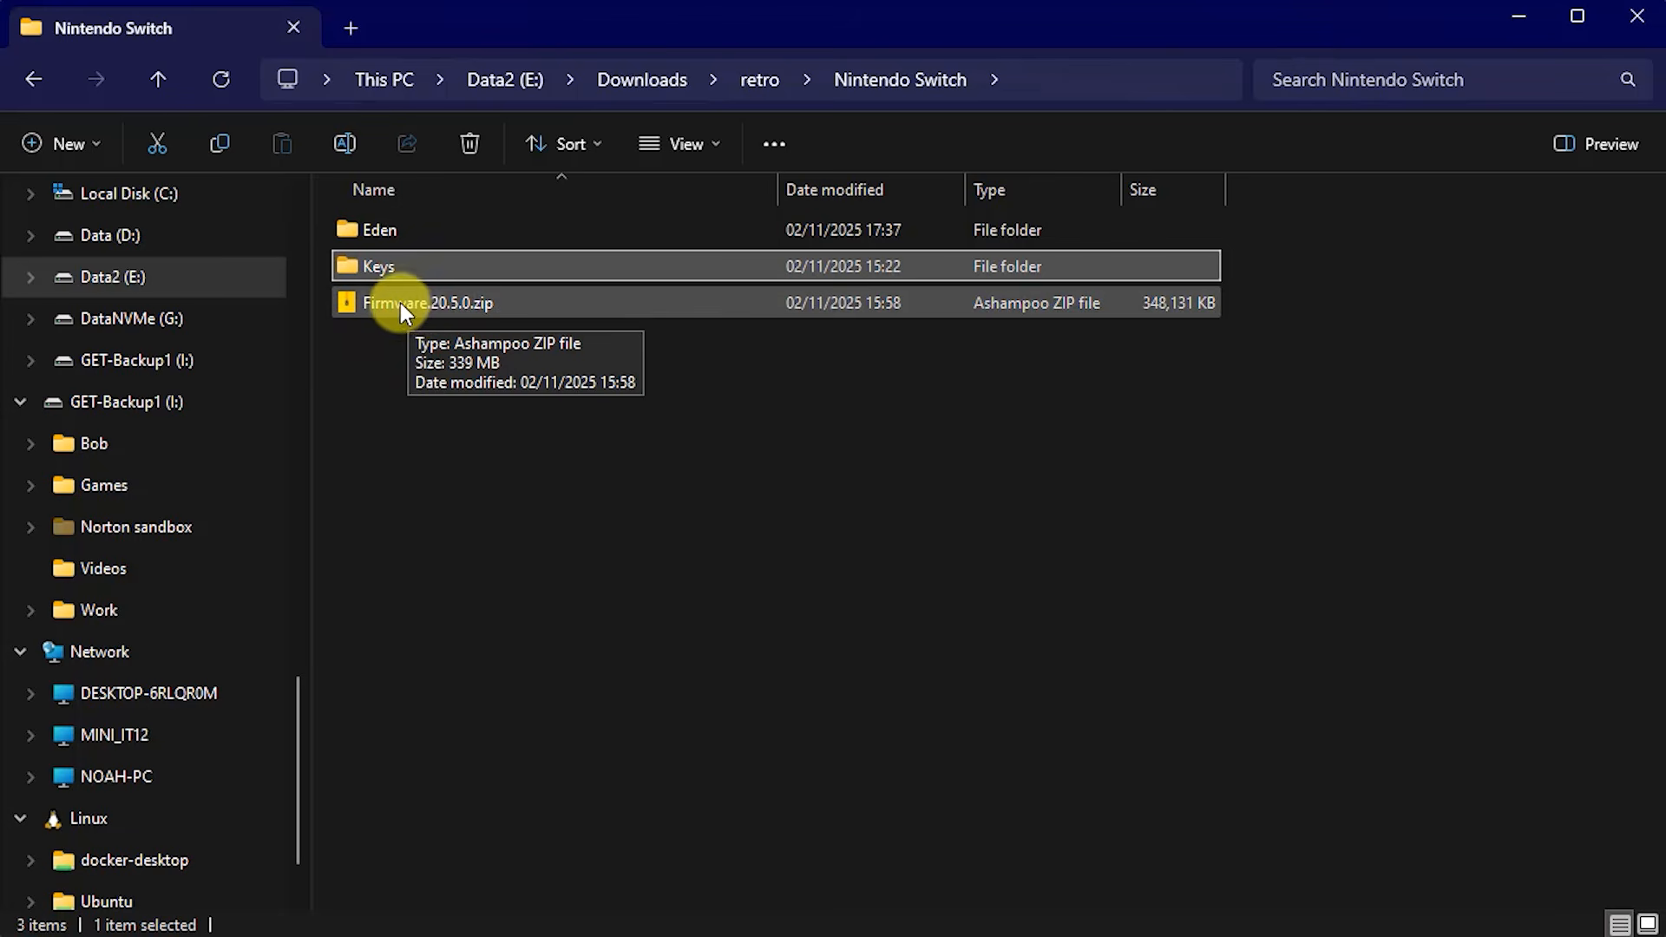
right_click(400, 304)
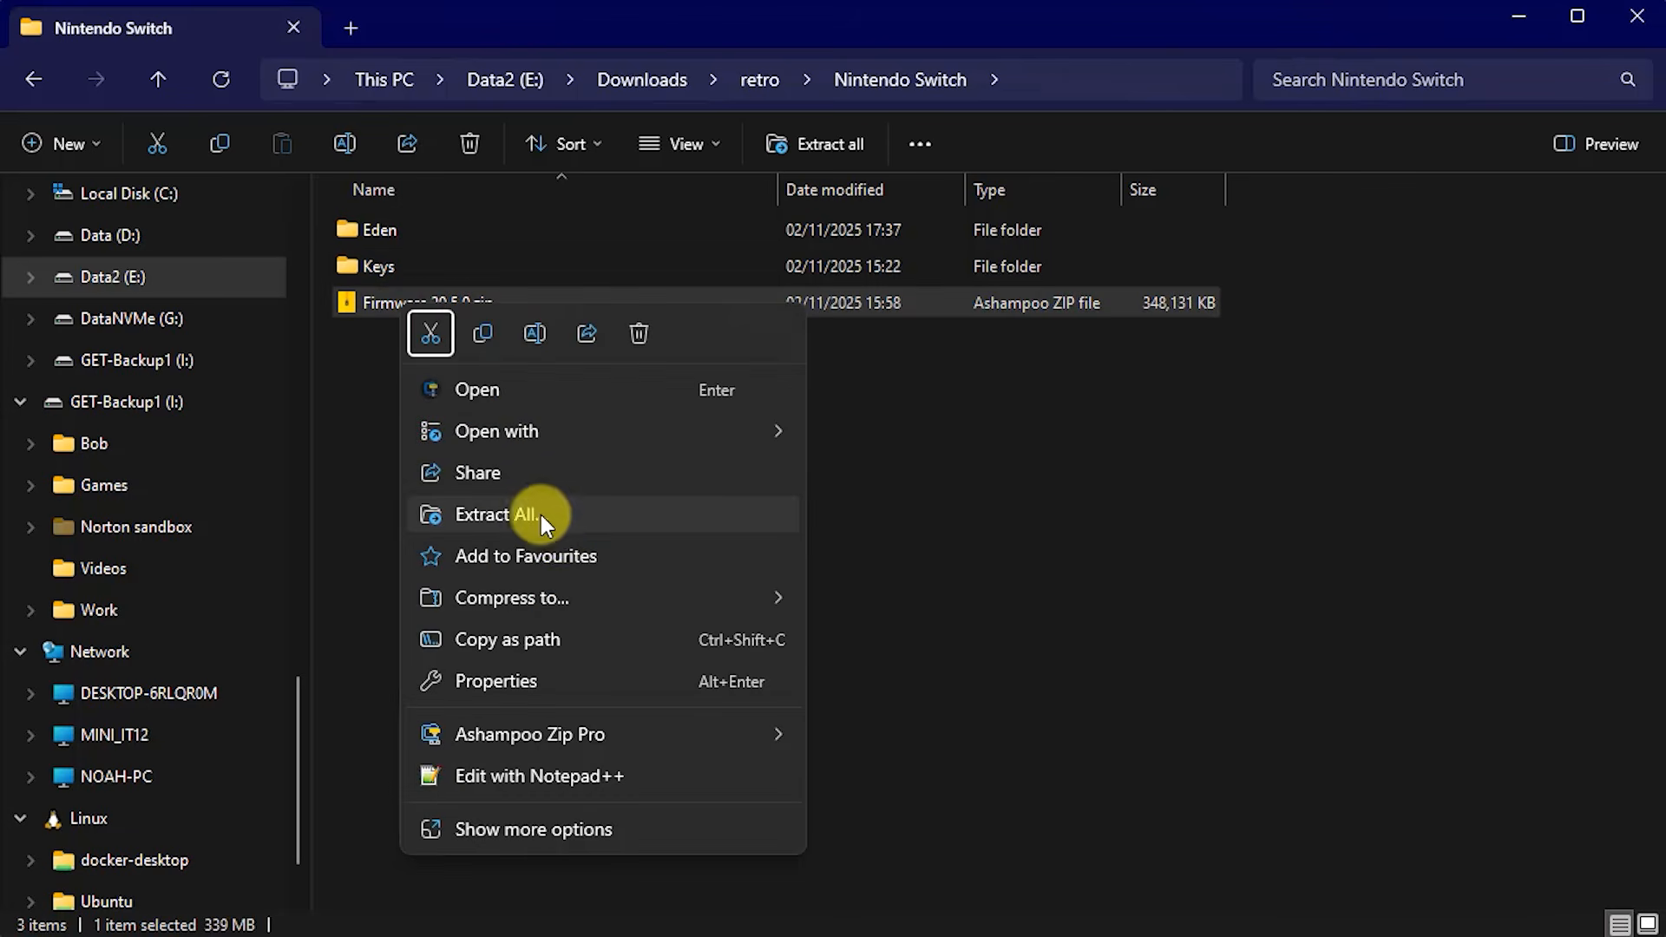
- Extract Firmware.20.5.0.zip into a Firmware.20.5.0 folder and delete the zip
click(539, 513)
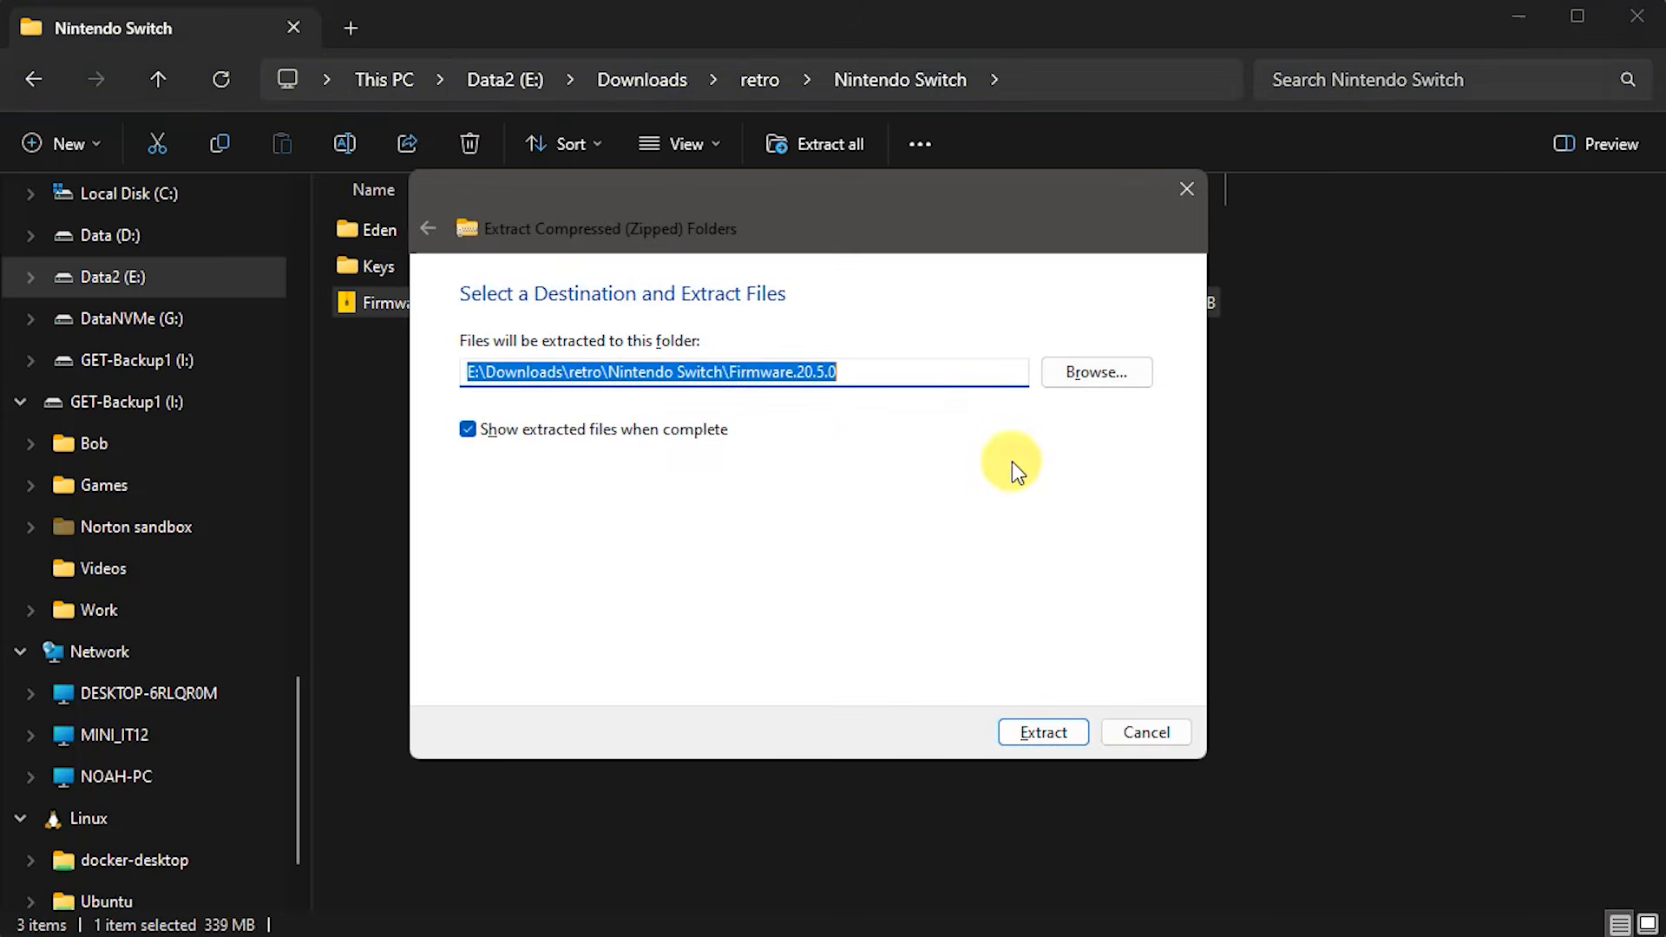
click(1044, 733)
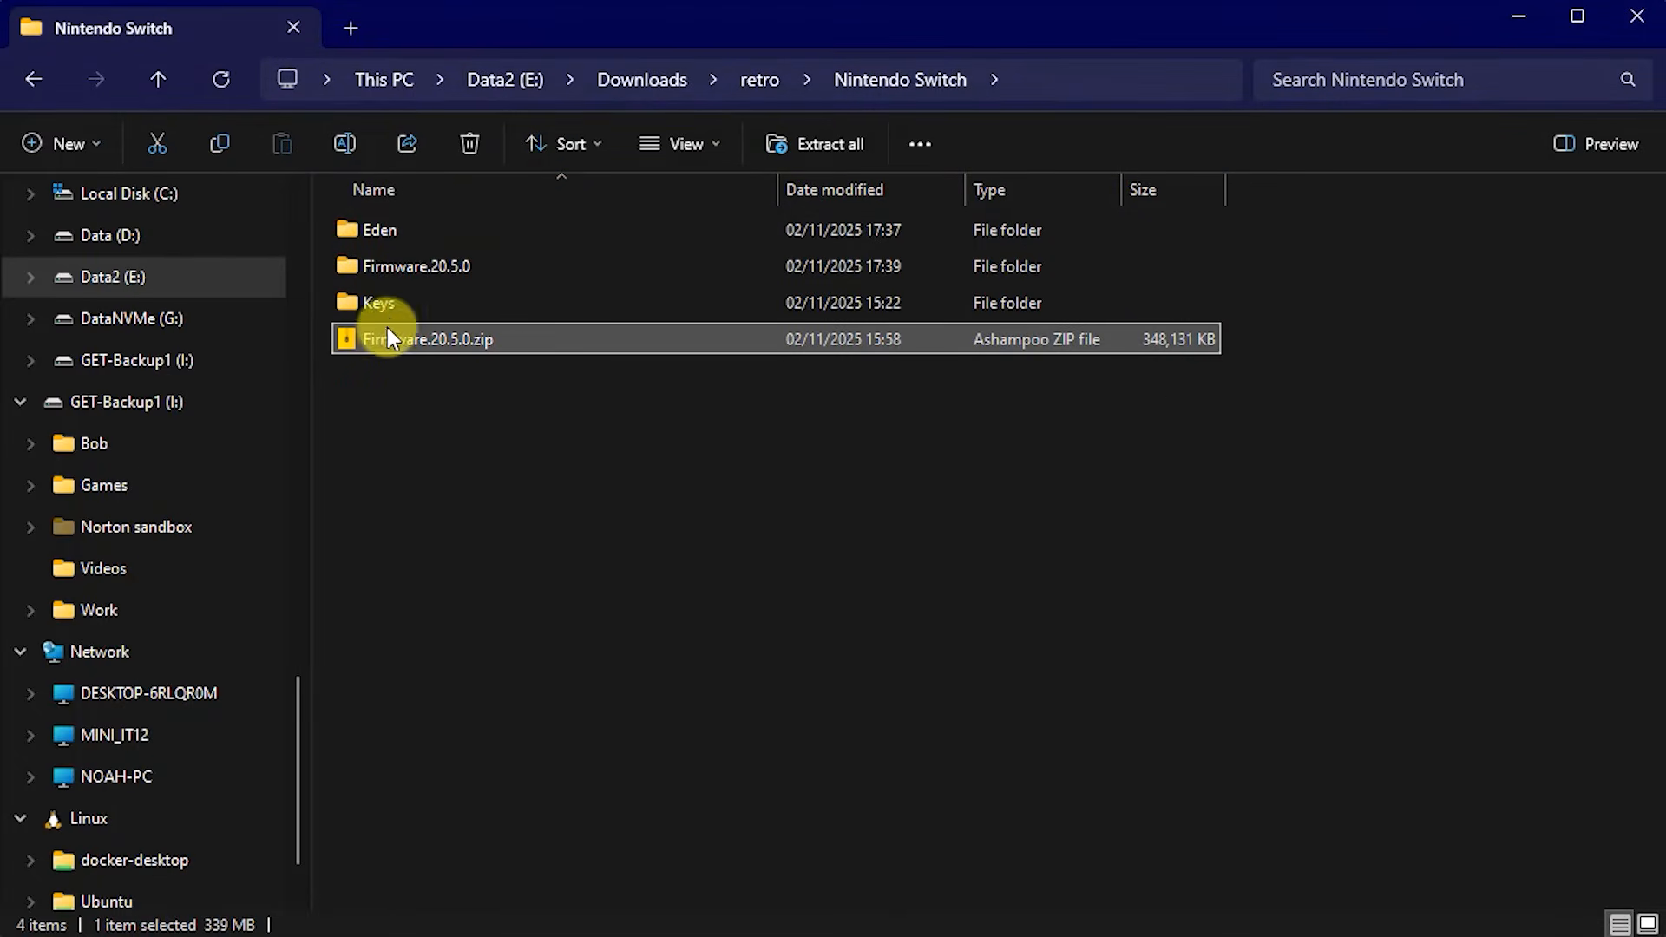
key(Delete)
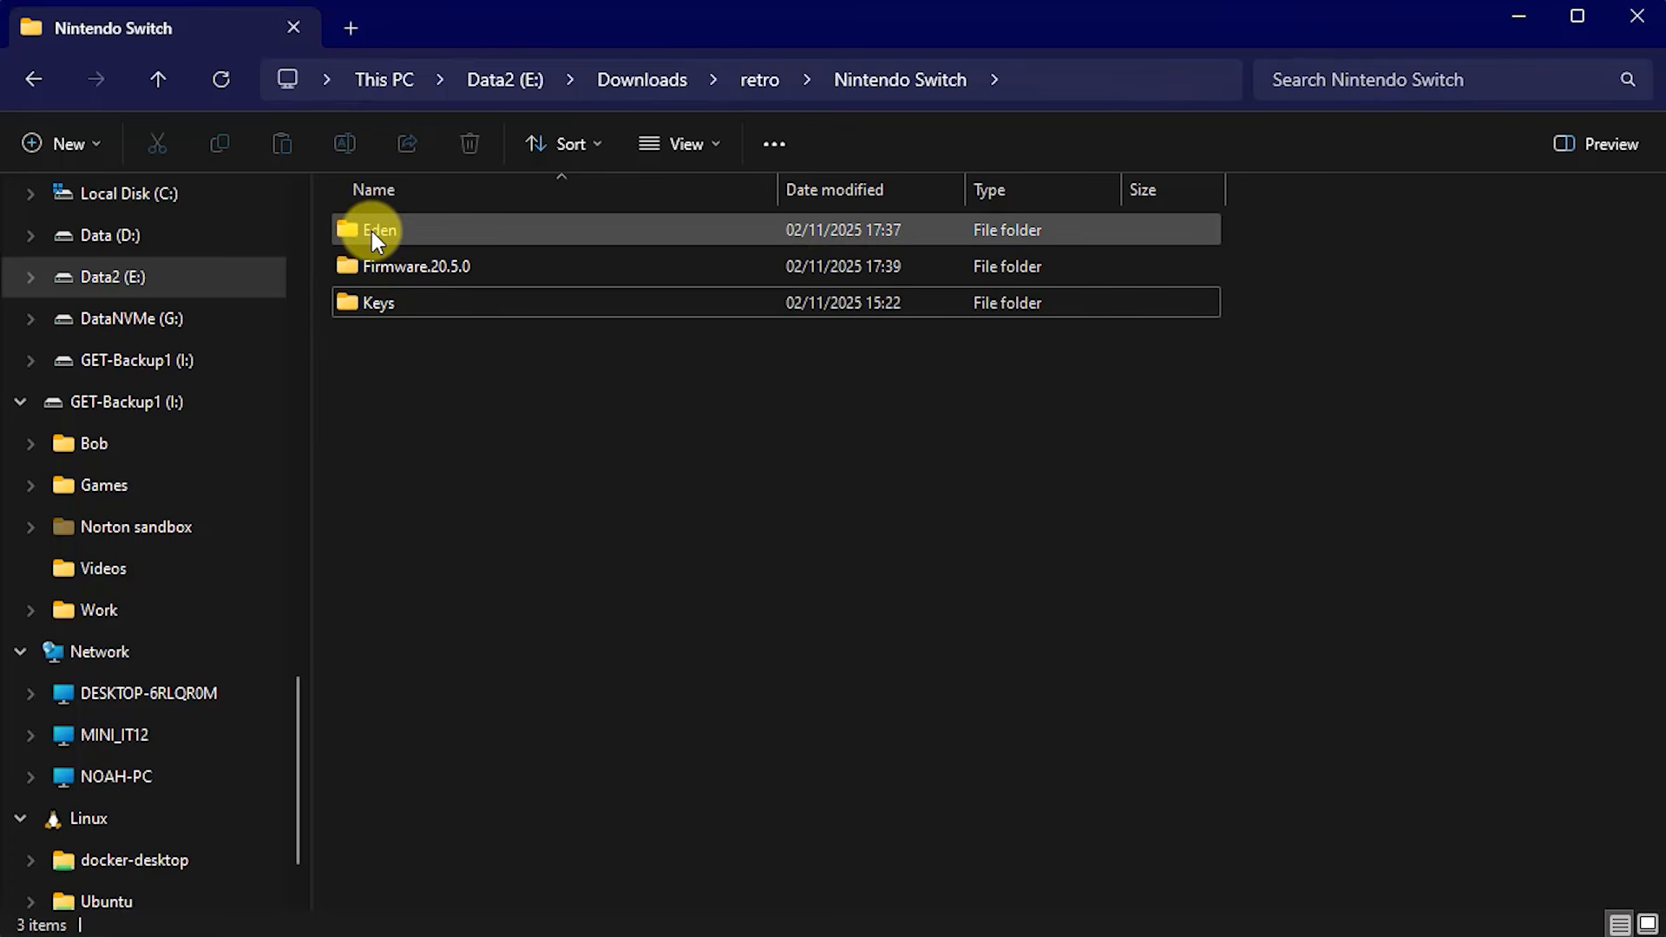
- Check the Firmware.20.5.0 and Keys folders, returning to Nintendo Switch after each
double_click(353, 269)
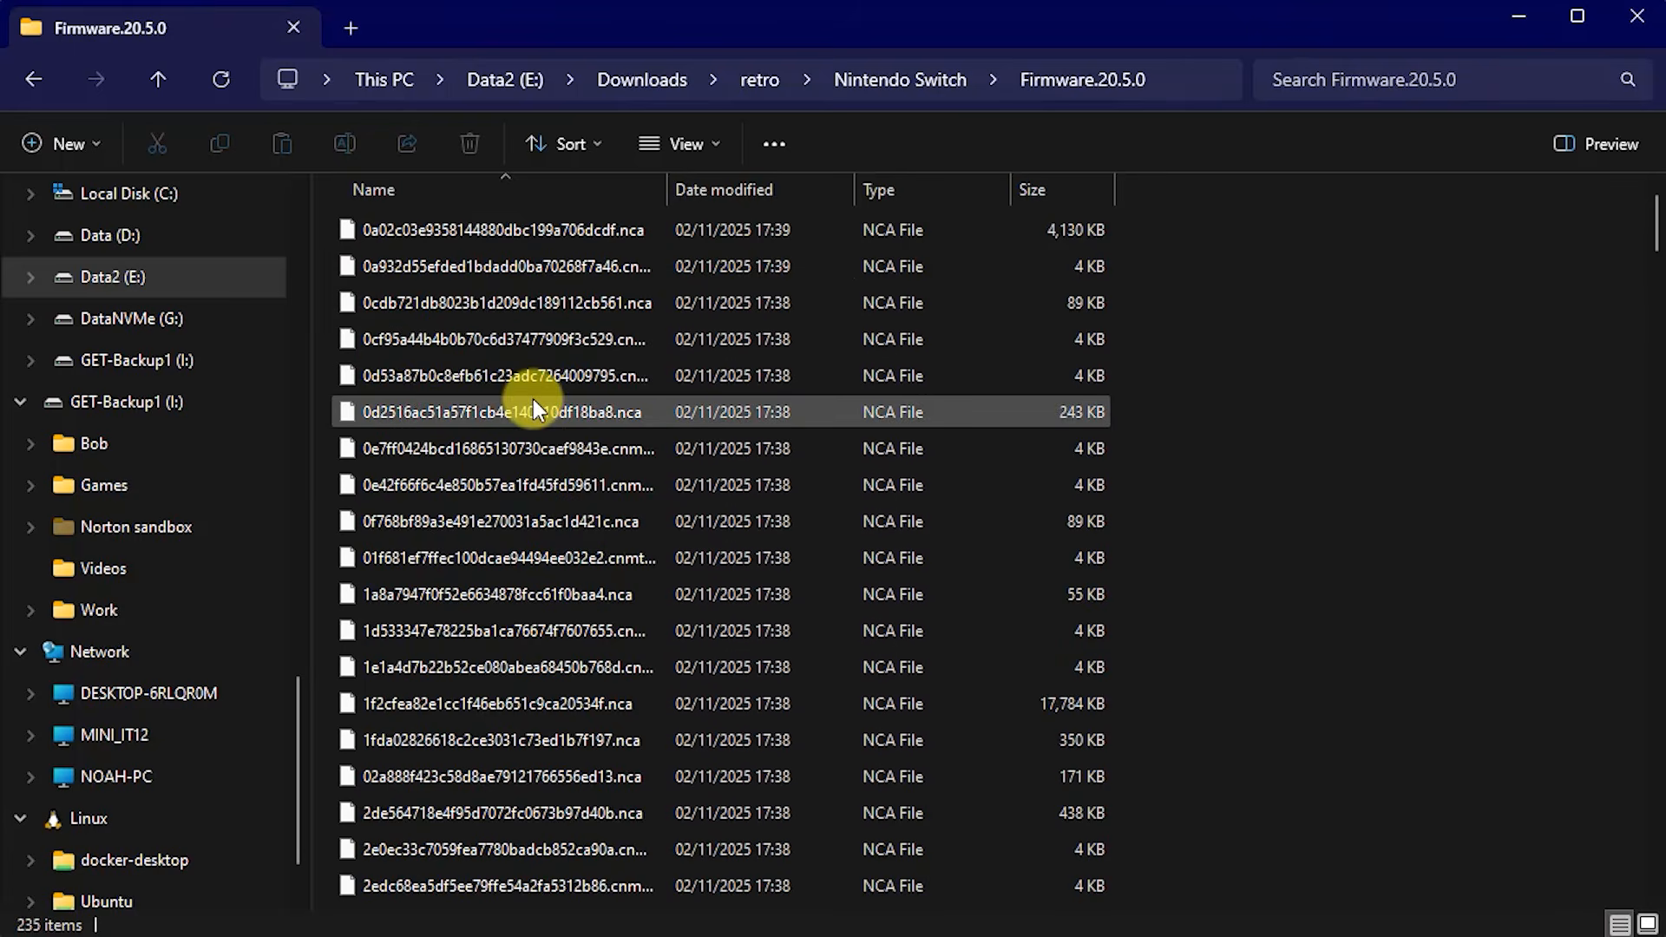
click(155, 80)
double_click(359, 296)
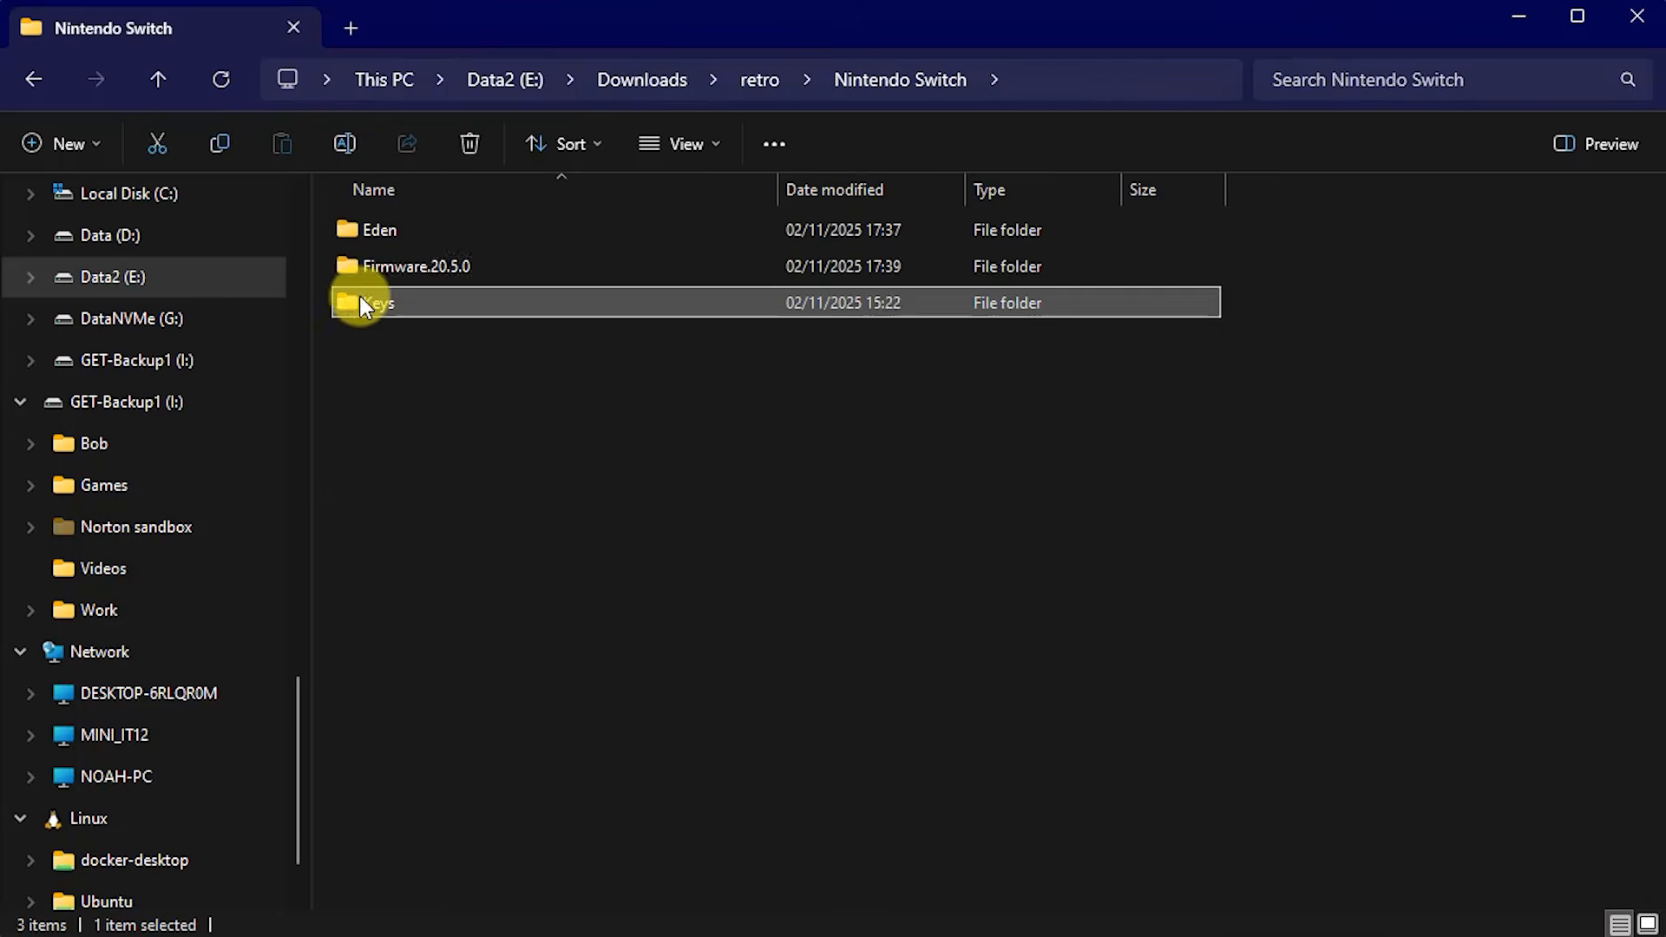
click(159, 78)
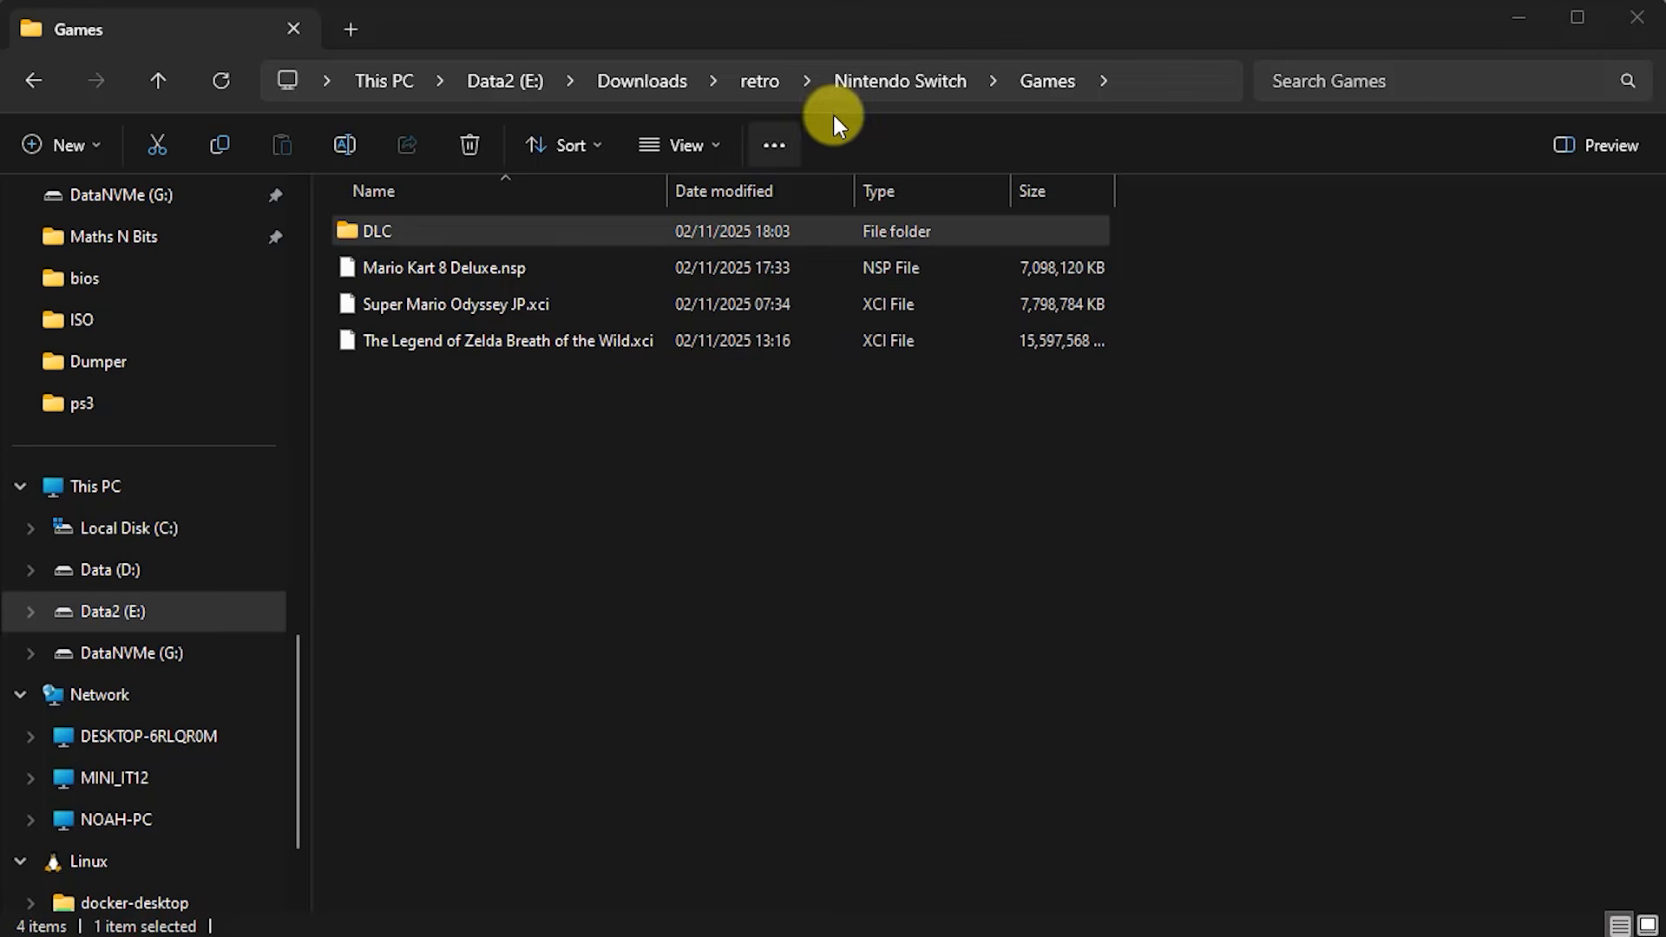
- Launch eden.exe from the Eden folder, bringing up the SmartScreen warning
click(897, 81)
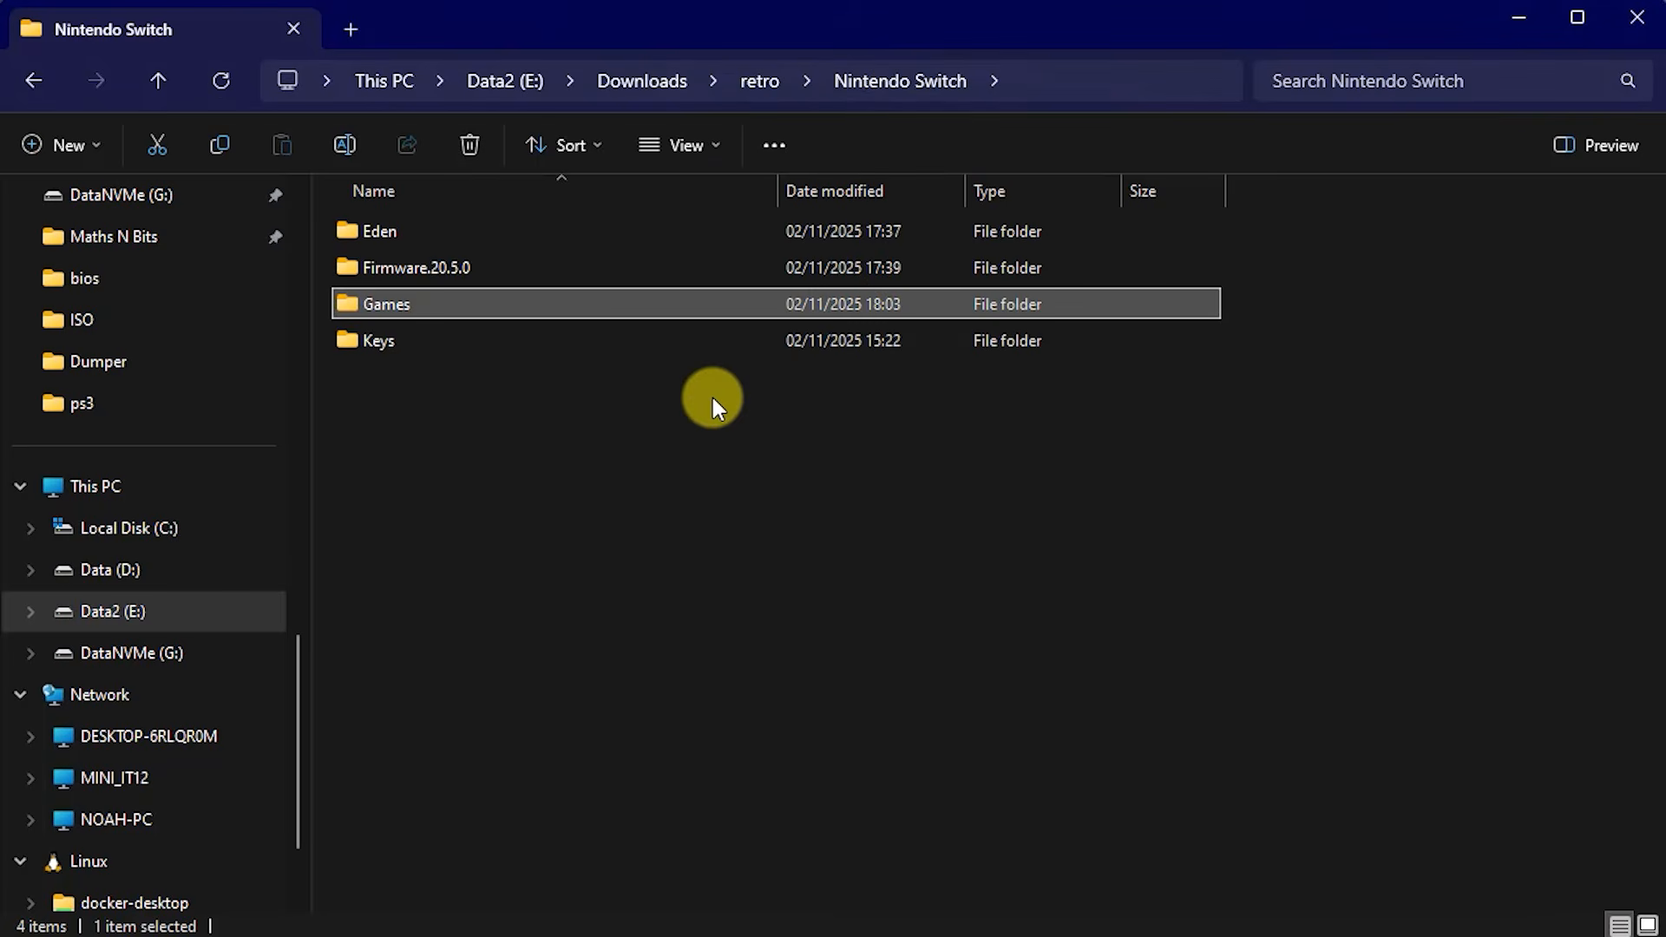
double_click(402, 237)
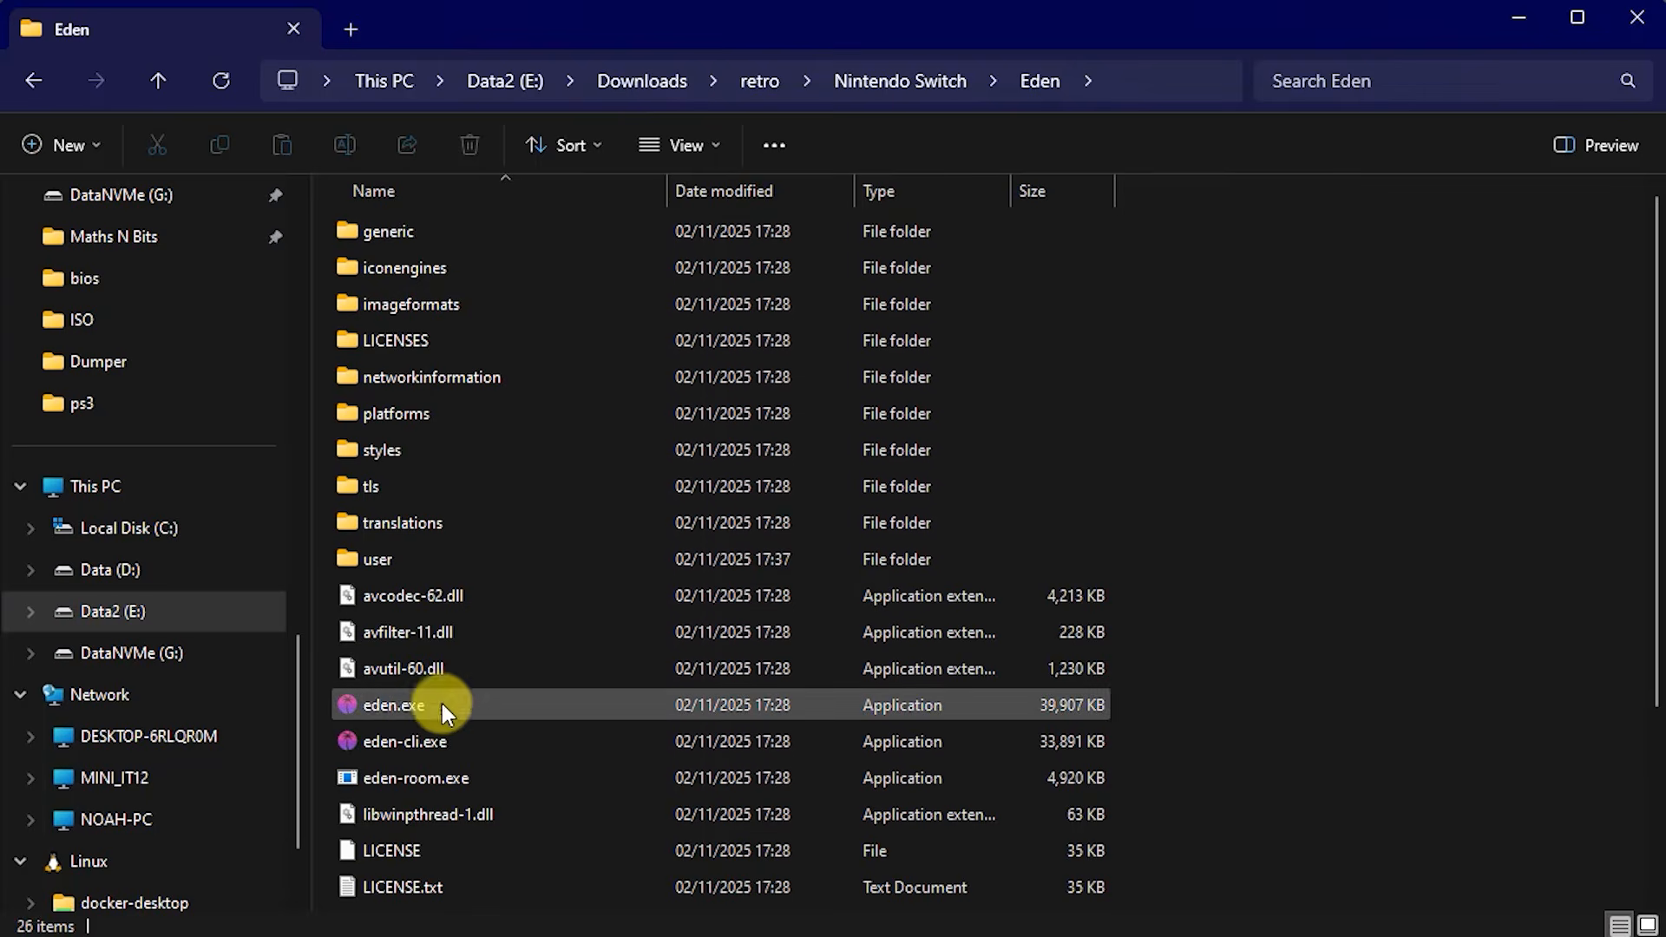
double_click(381, 705)
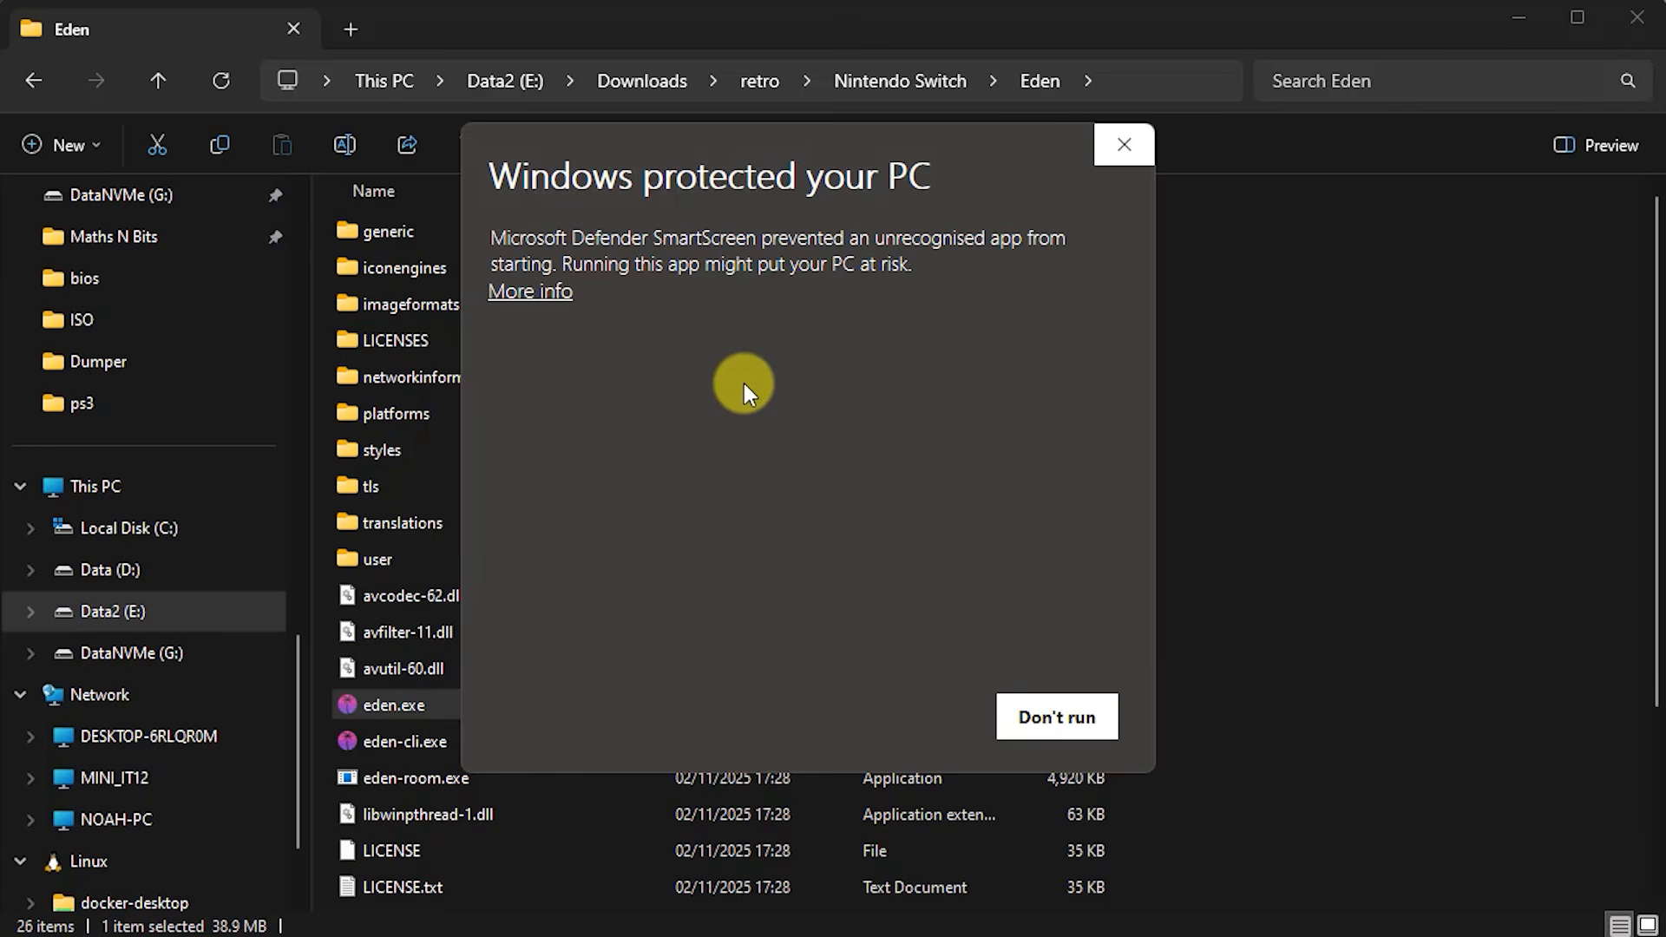
- Let eden.exe run past SmartScreen using More info and Run anyway
click(531, 293)
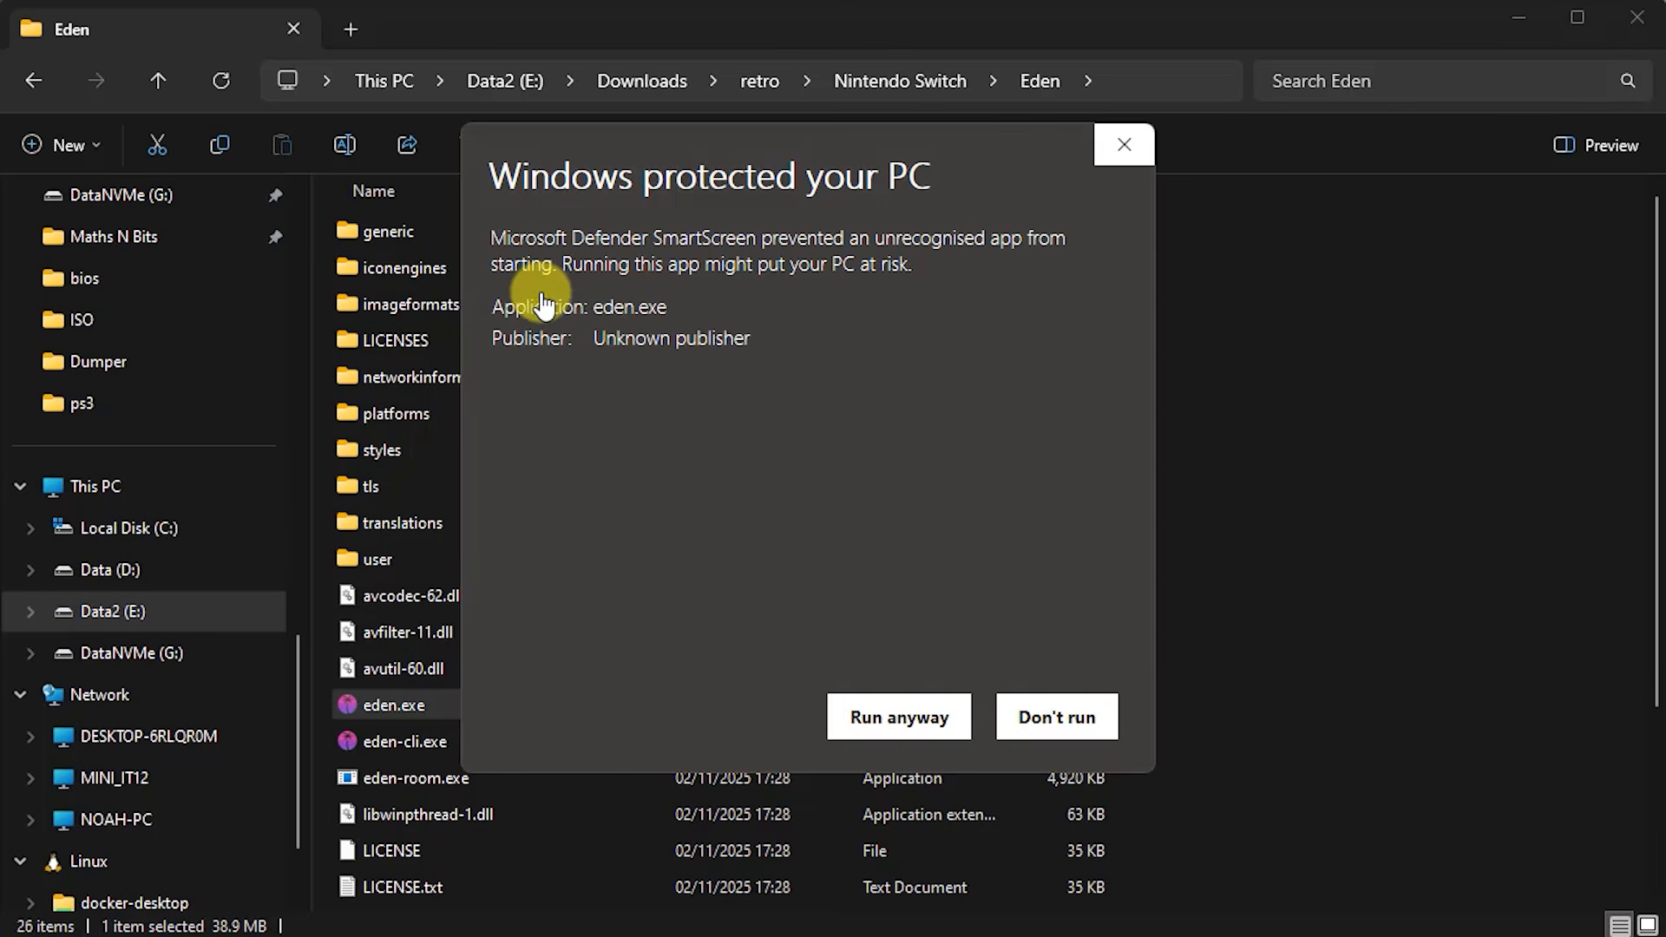
click(894, 724)
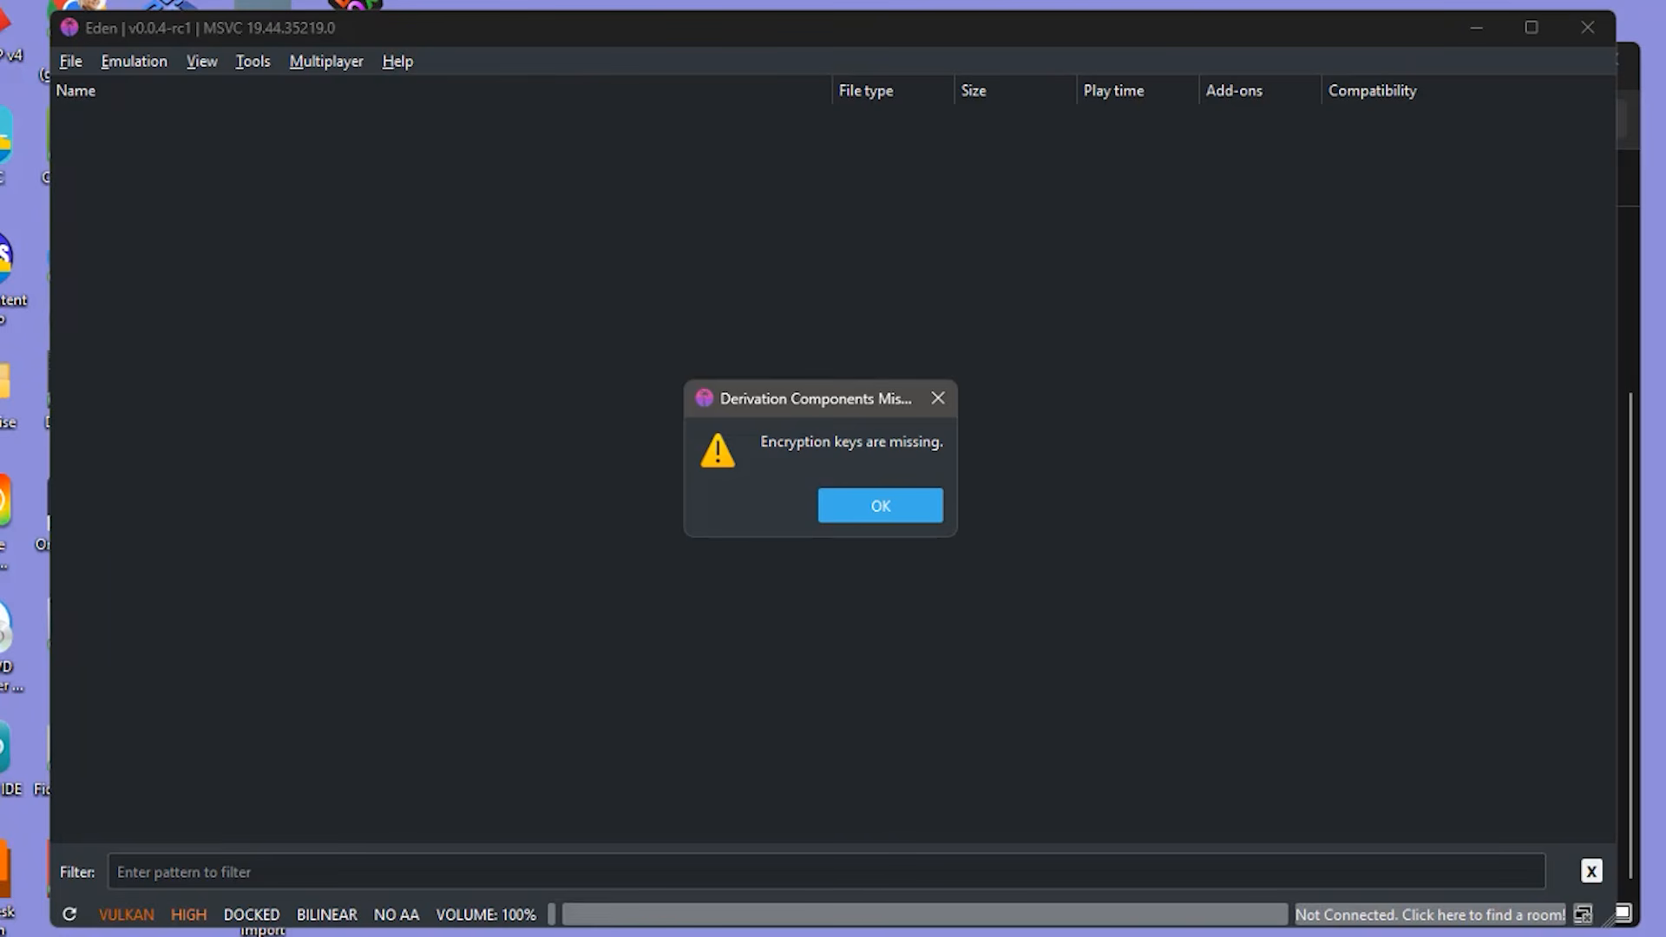
- Dismiss the missing-keys warning and choose Tools > Install Decryption Keys
click(878, 505)
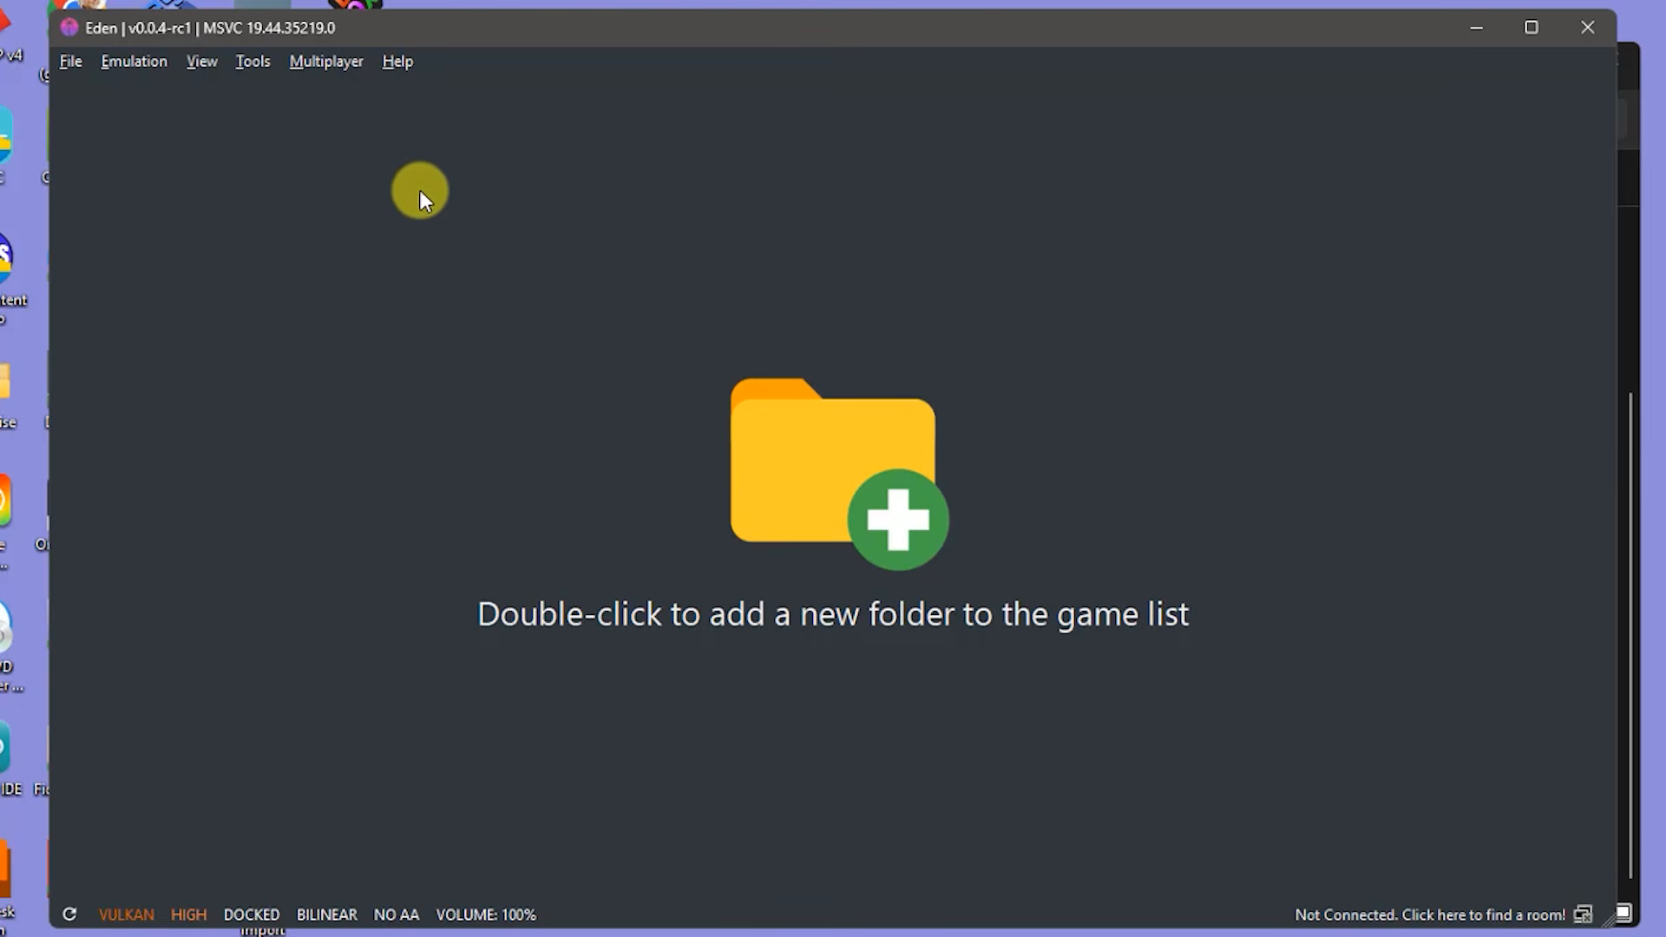
click(254, 61)
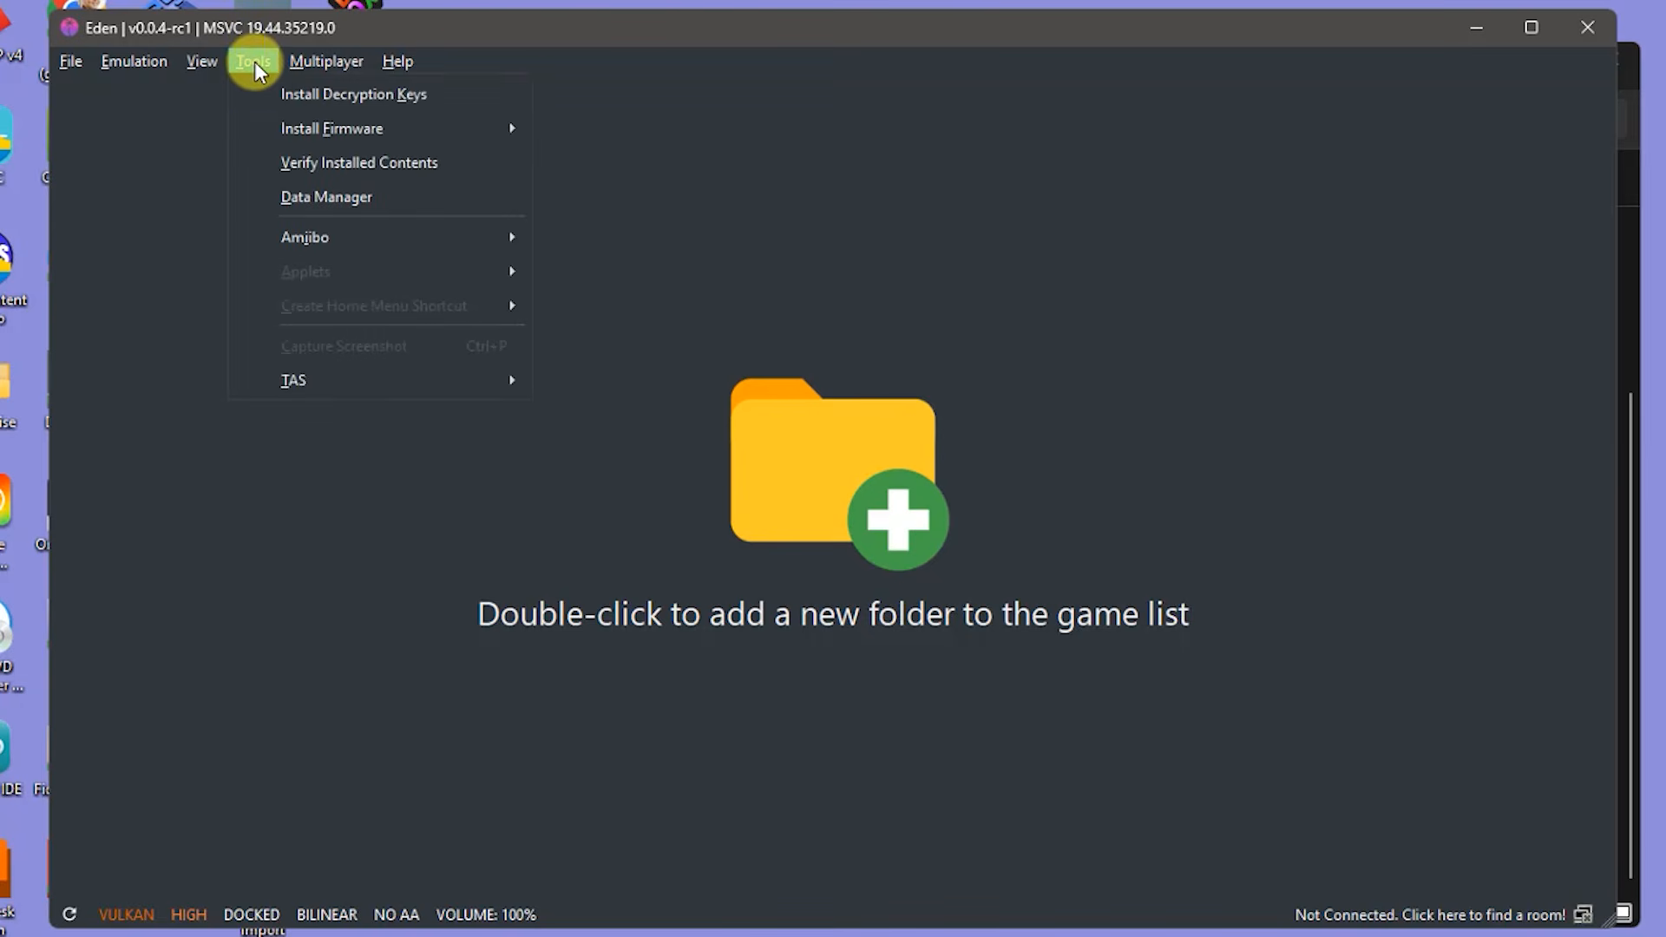
click(382, 96)
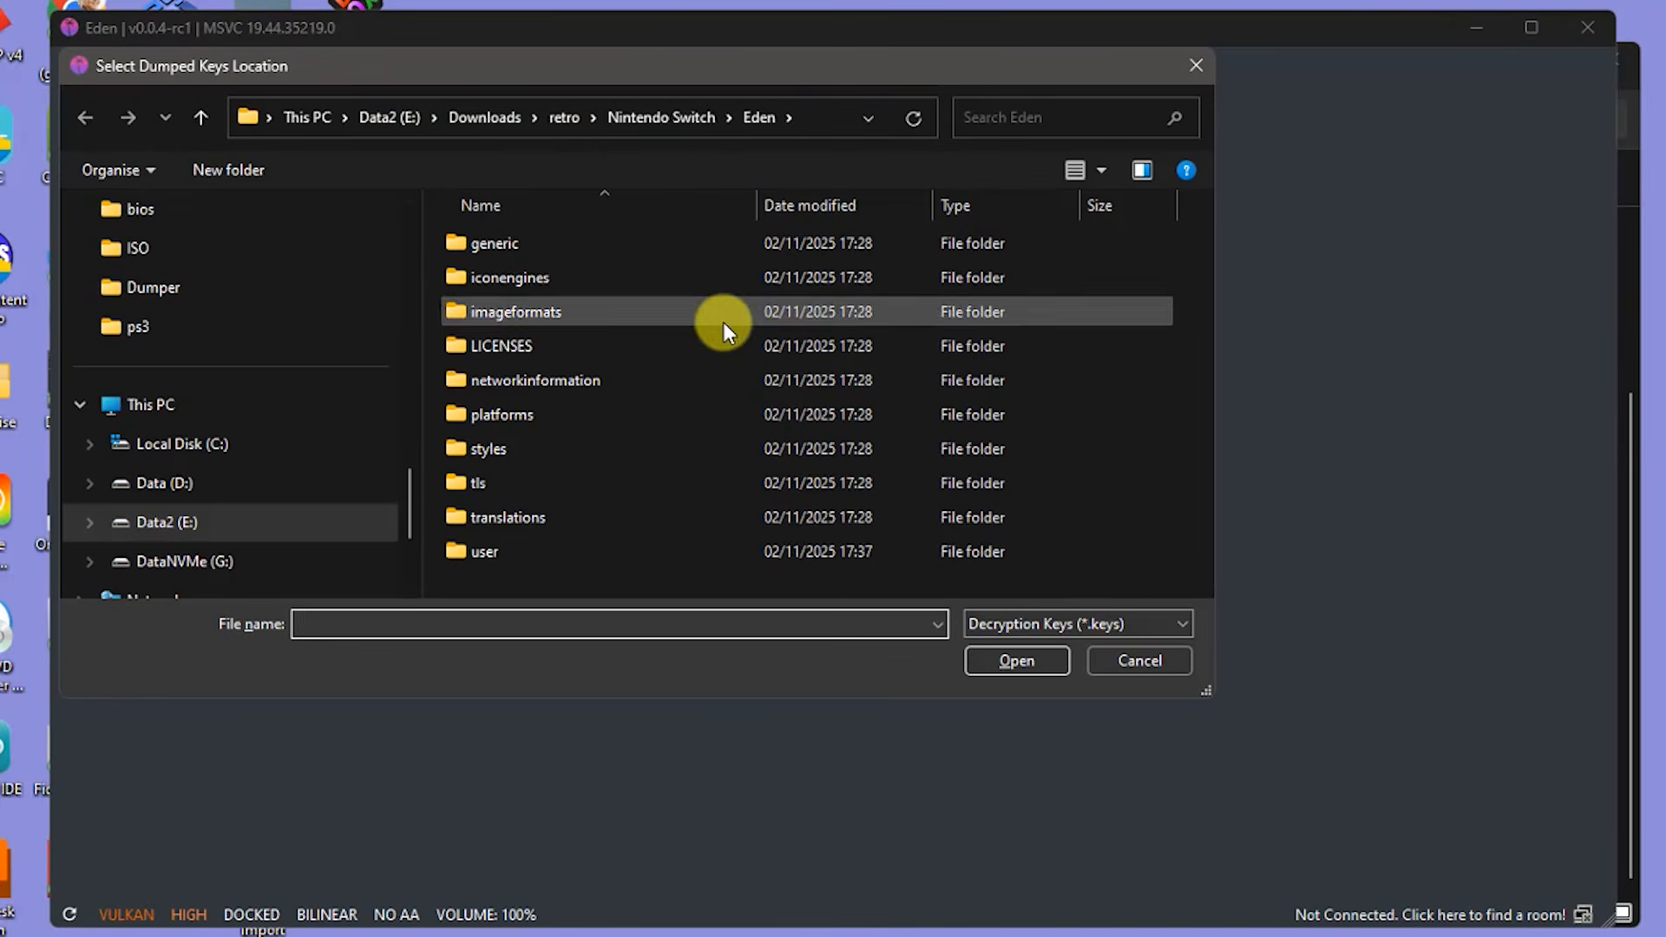
- Install prod.keys from retro\Nintendo Switch\Keys and acknowledge the success message
scroll(280, 419, up, 2)
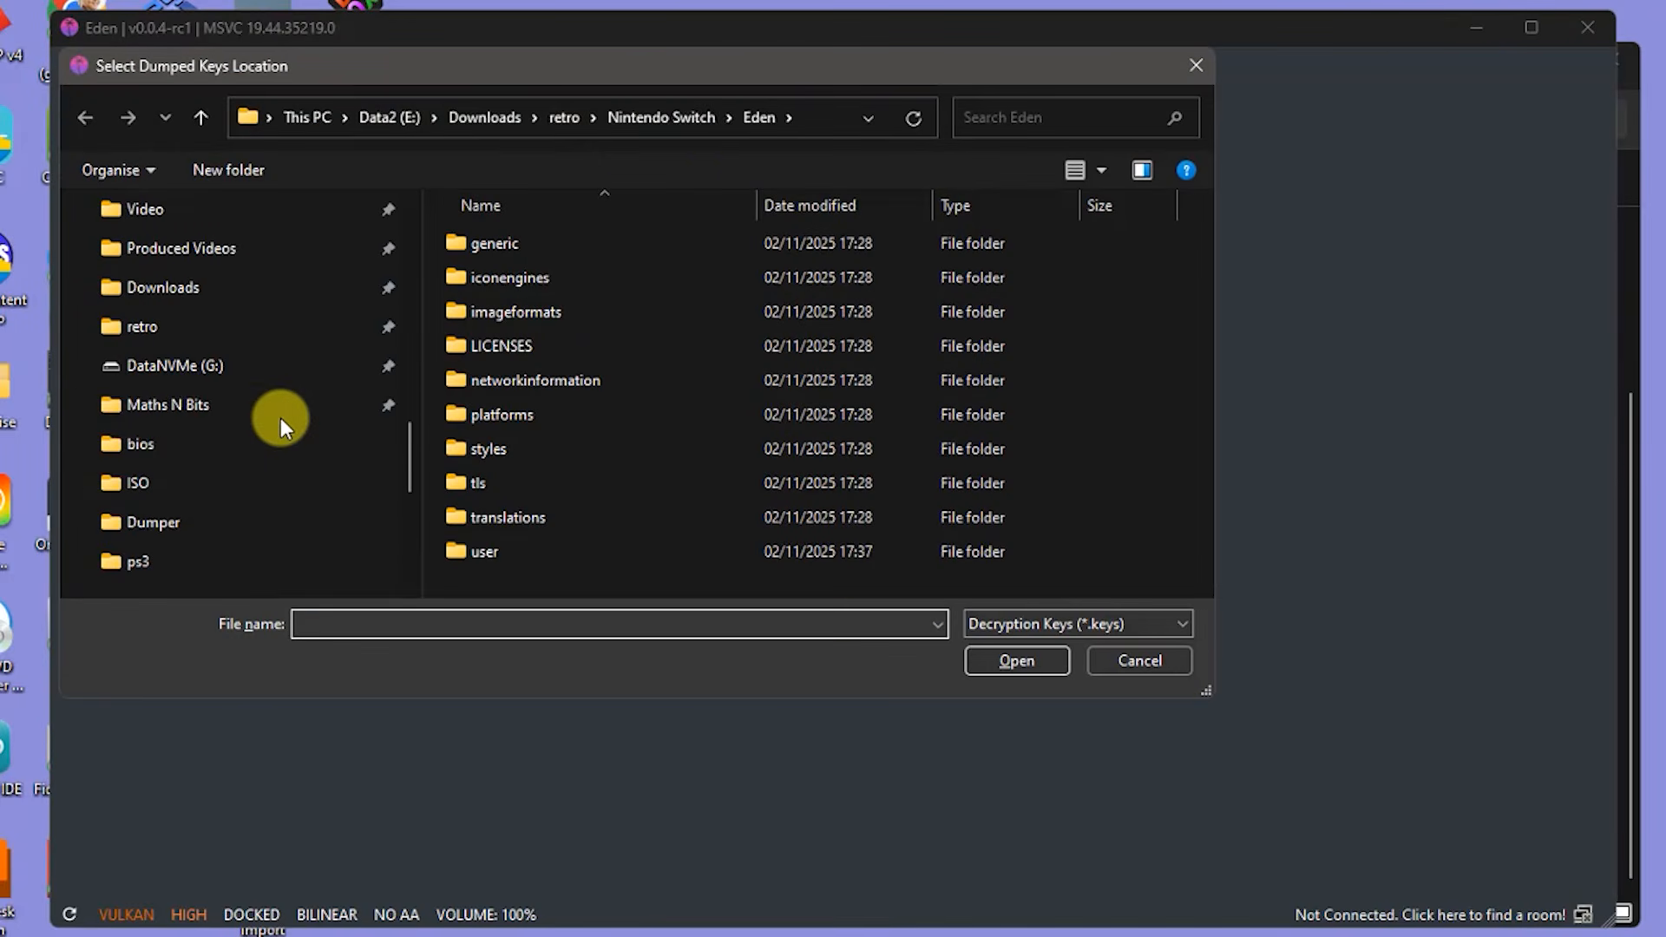
click(163, 334)
scroll(689, 376, down, 5)
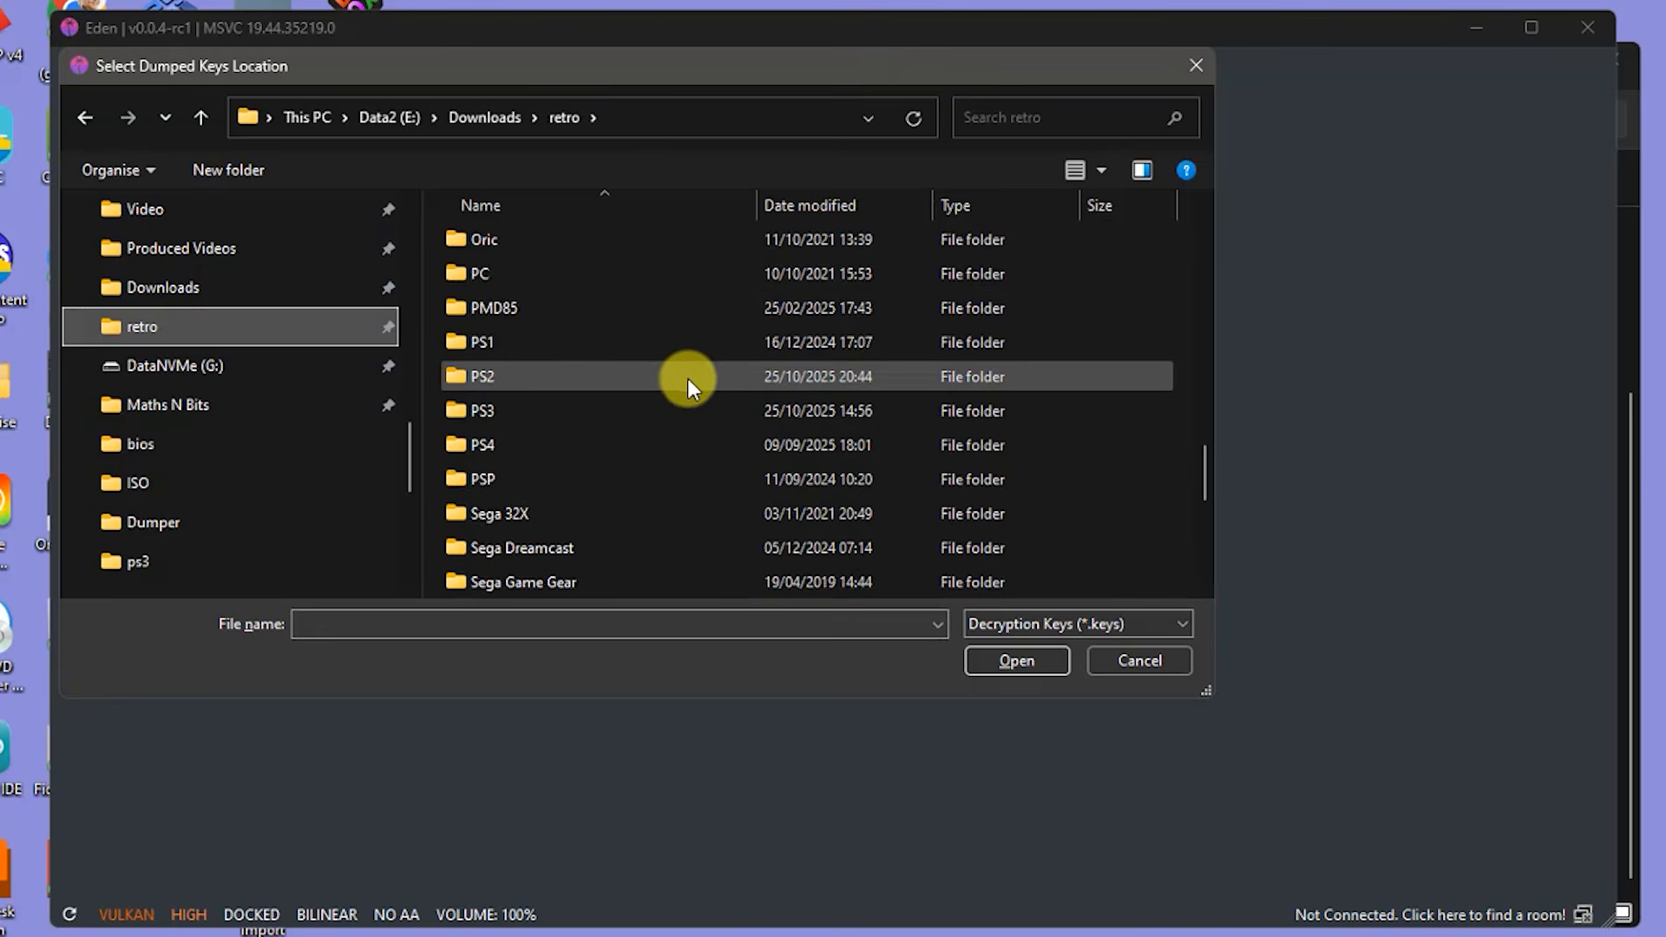
scroll(680, 380, down, 1)
scroll(639, 425, up, 2)
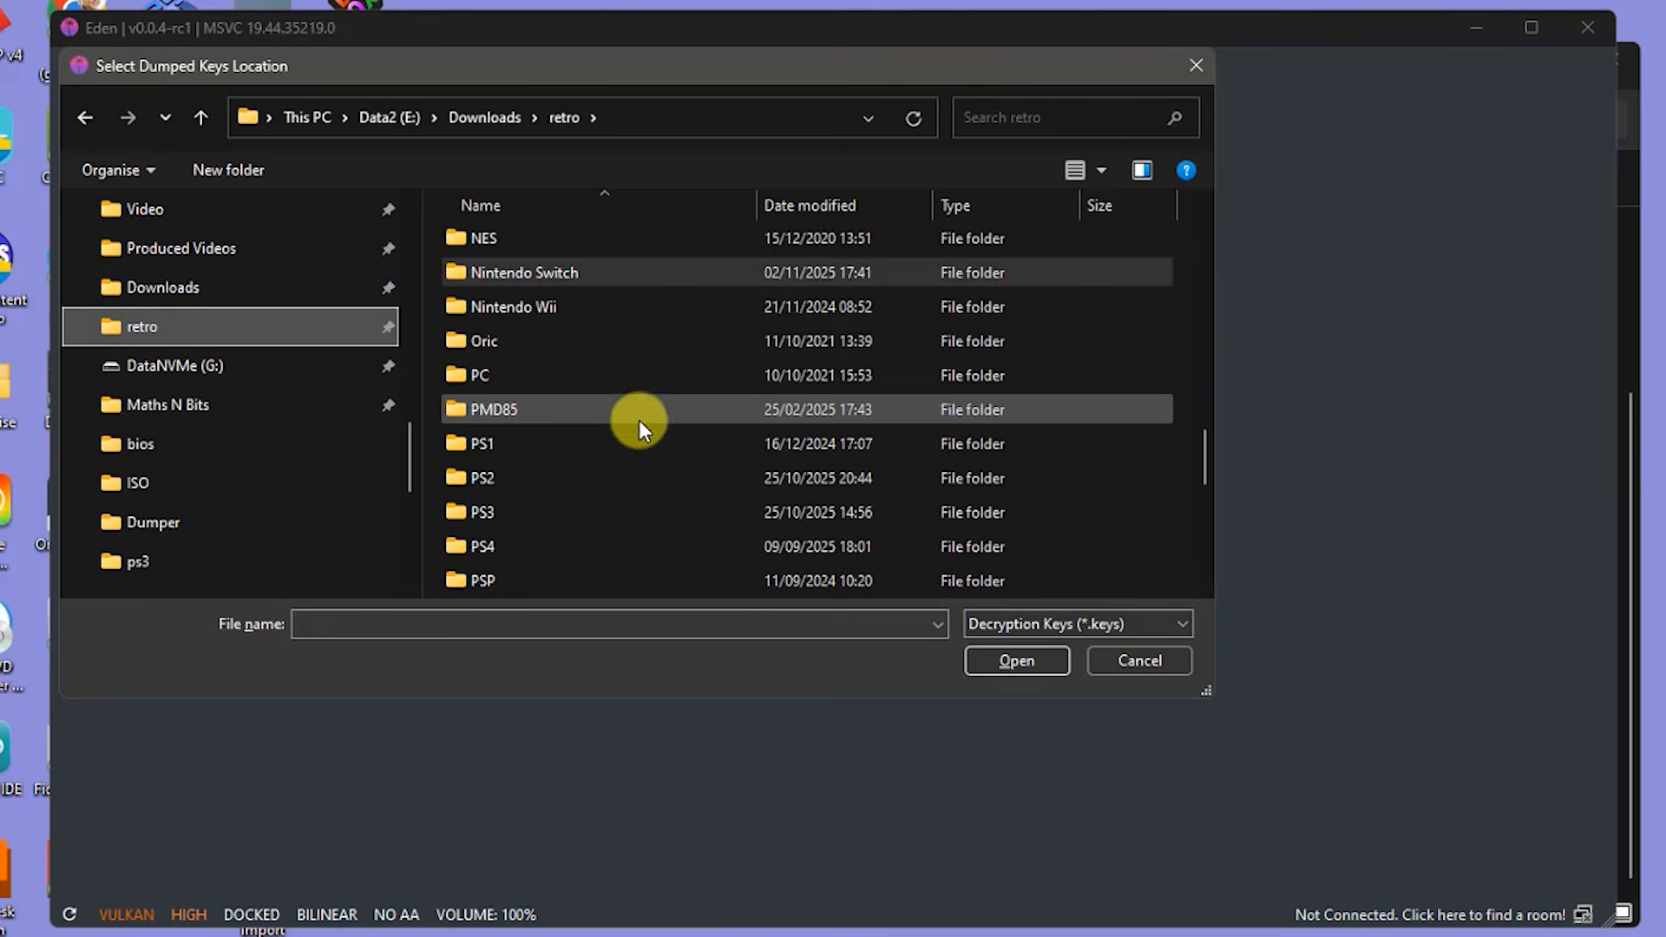
click(538, 277)
double_click(538, 278)
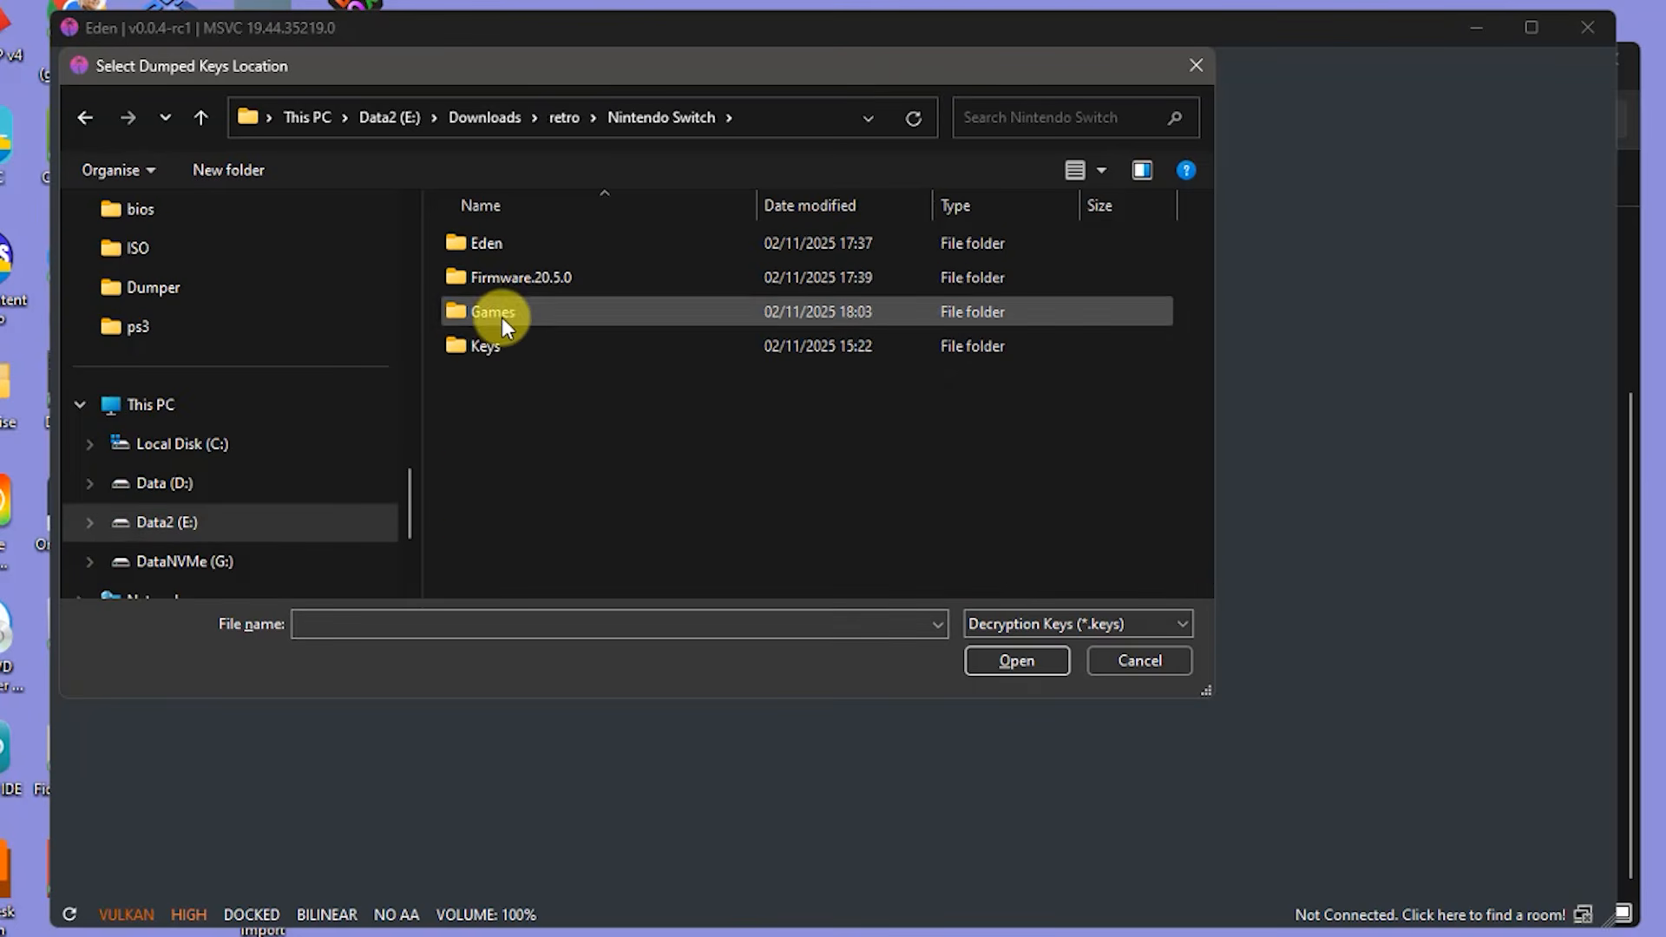
double_click(477, 348)
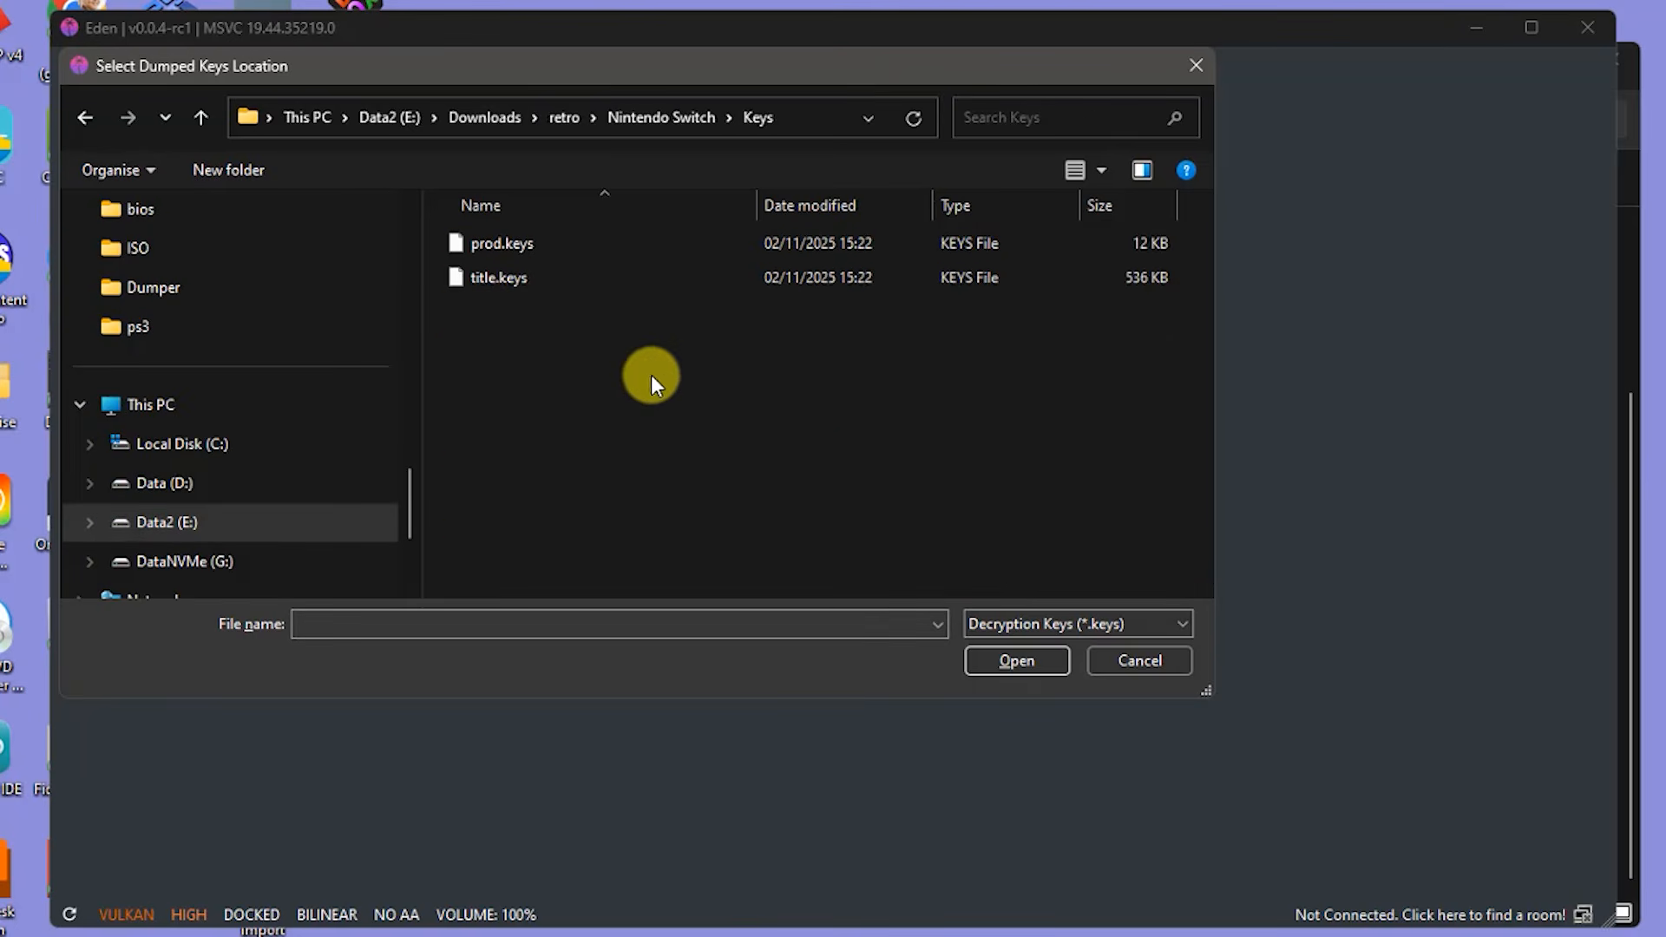
click(498, 242)
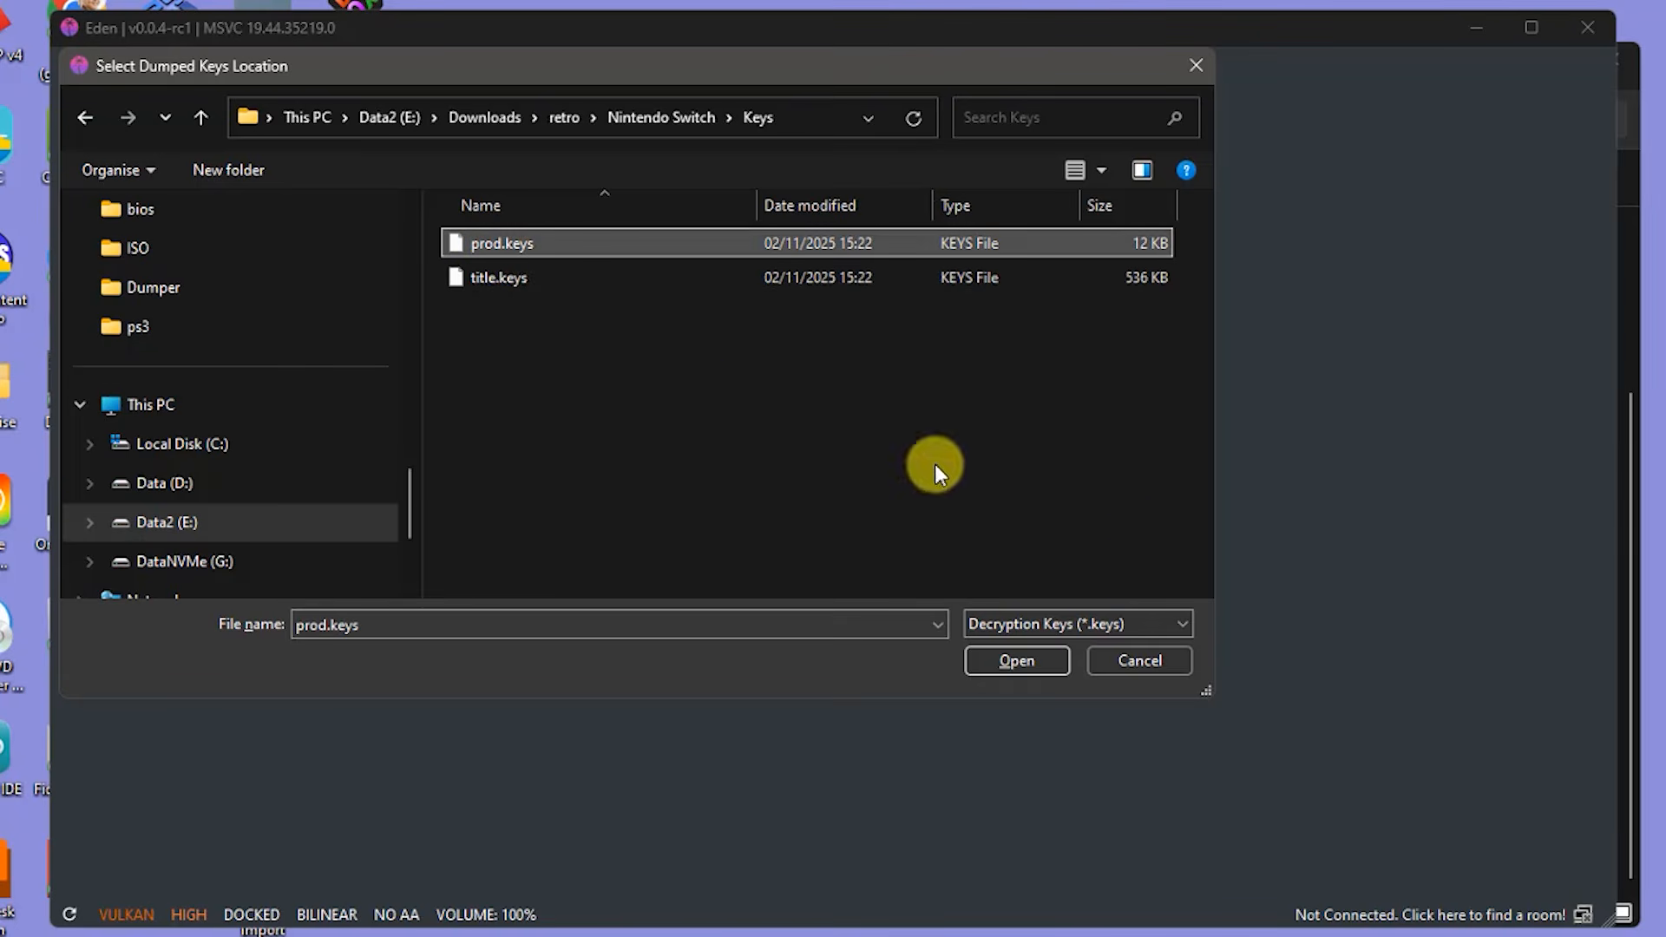
click(1011, 660)
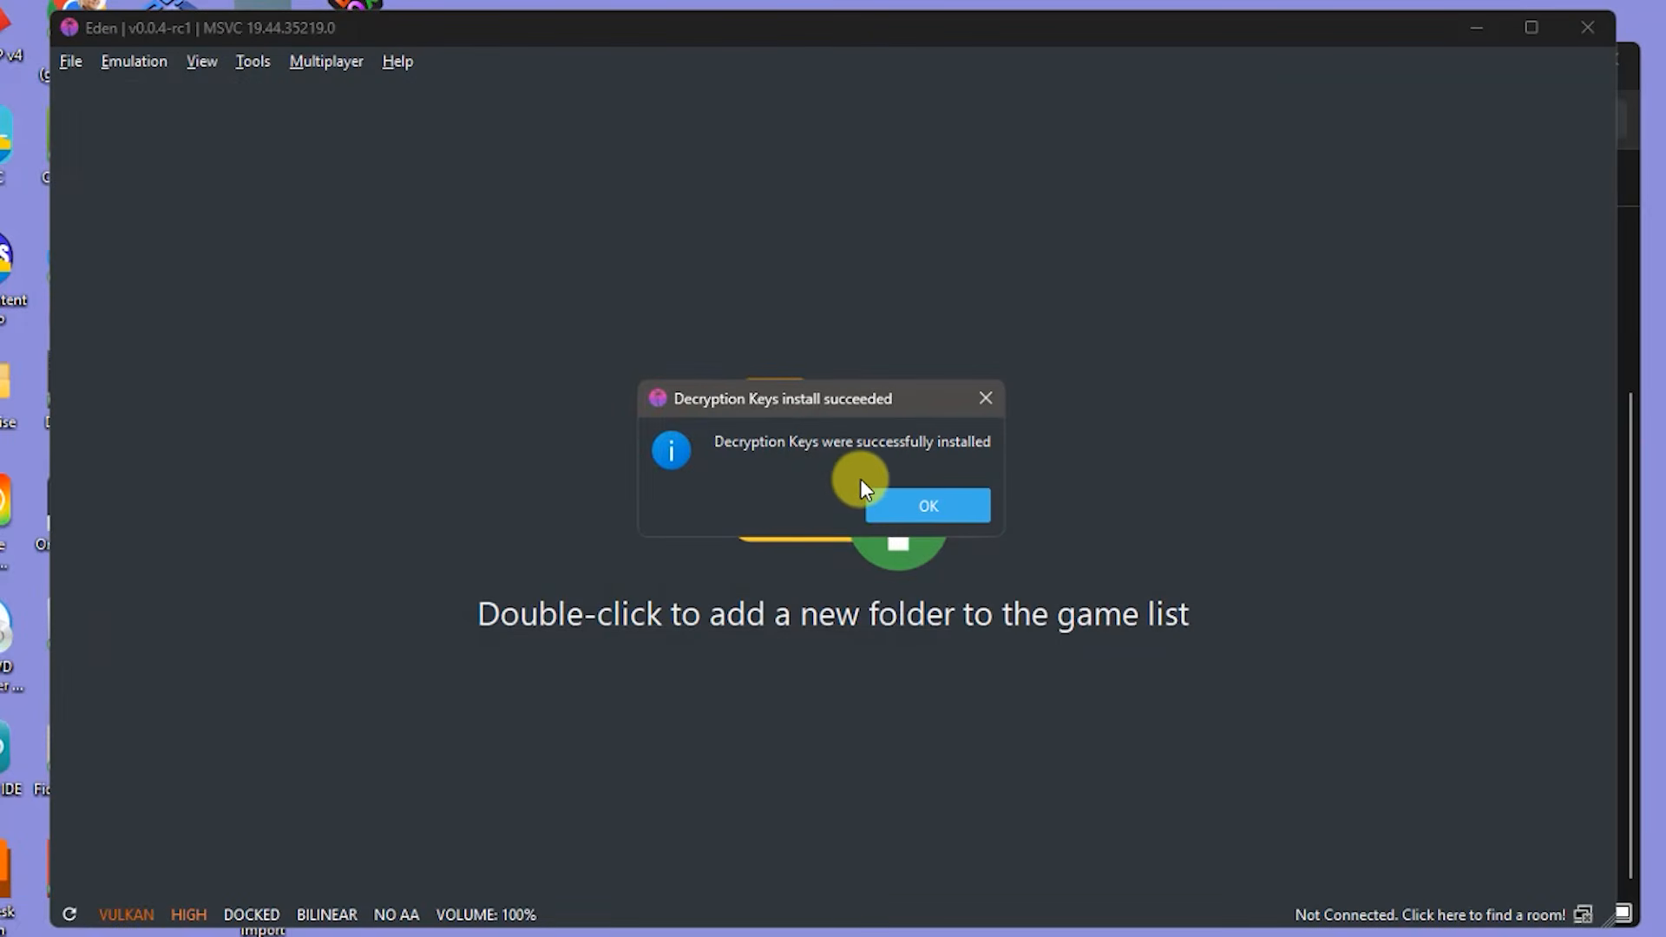
click(930, 503)
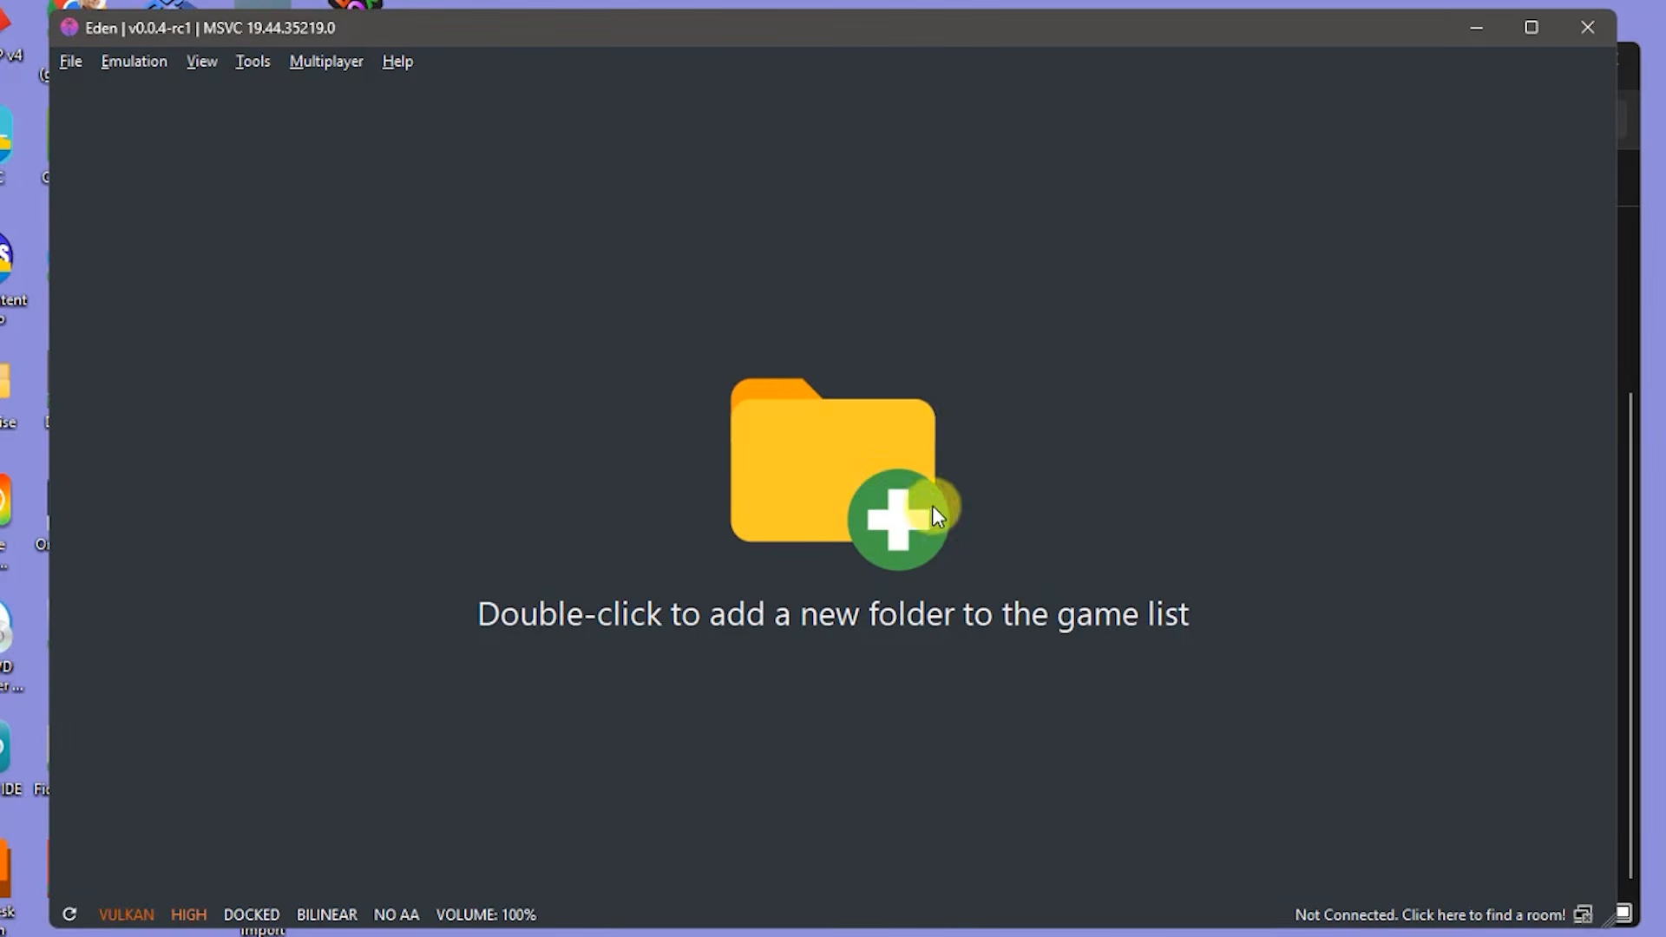
- Install firmware from the Nintendo Switch/Firmware.20.5.0 folder and dismiss the confirmation
click(252, 62)
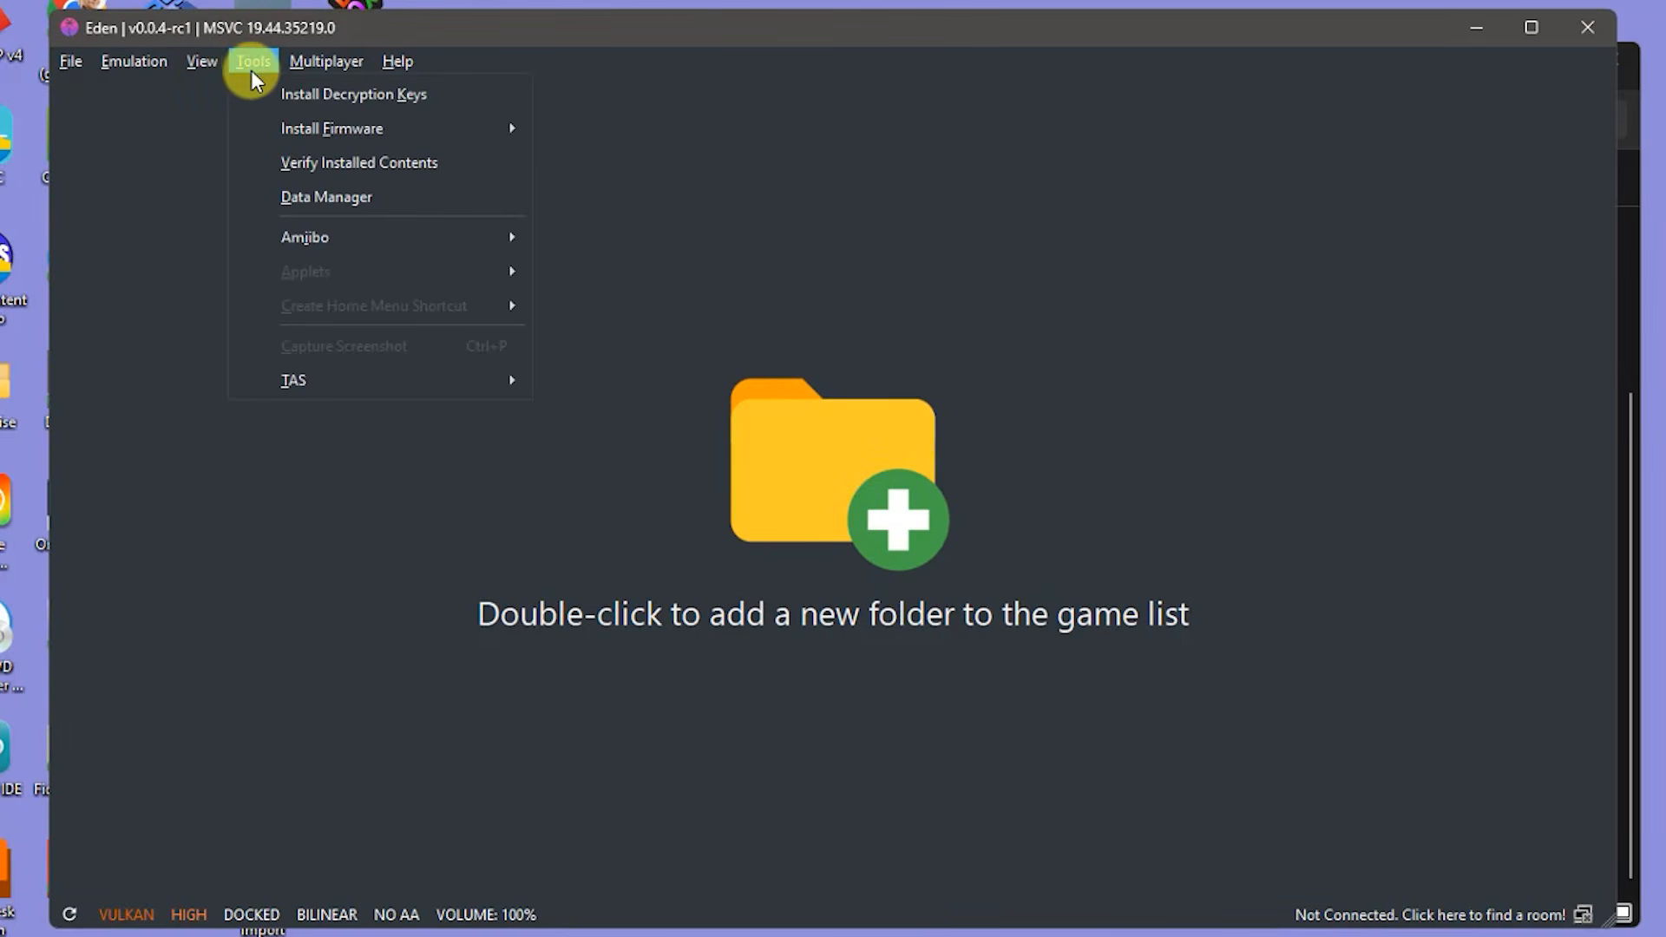
mouse_move(345, 134)
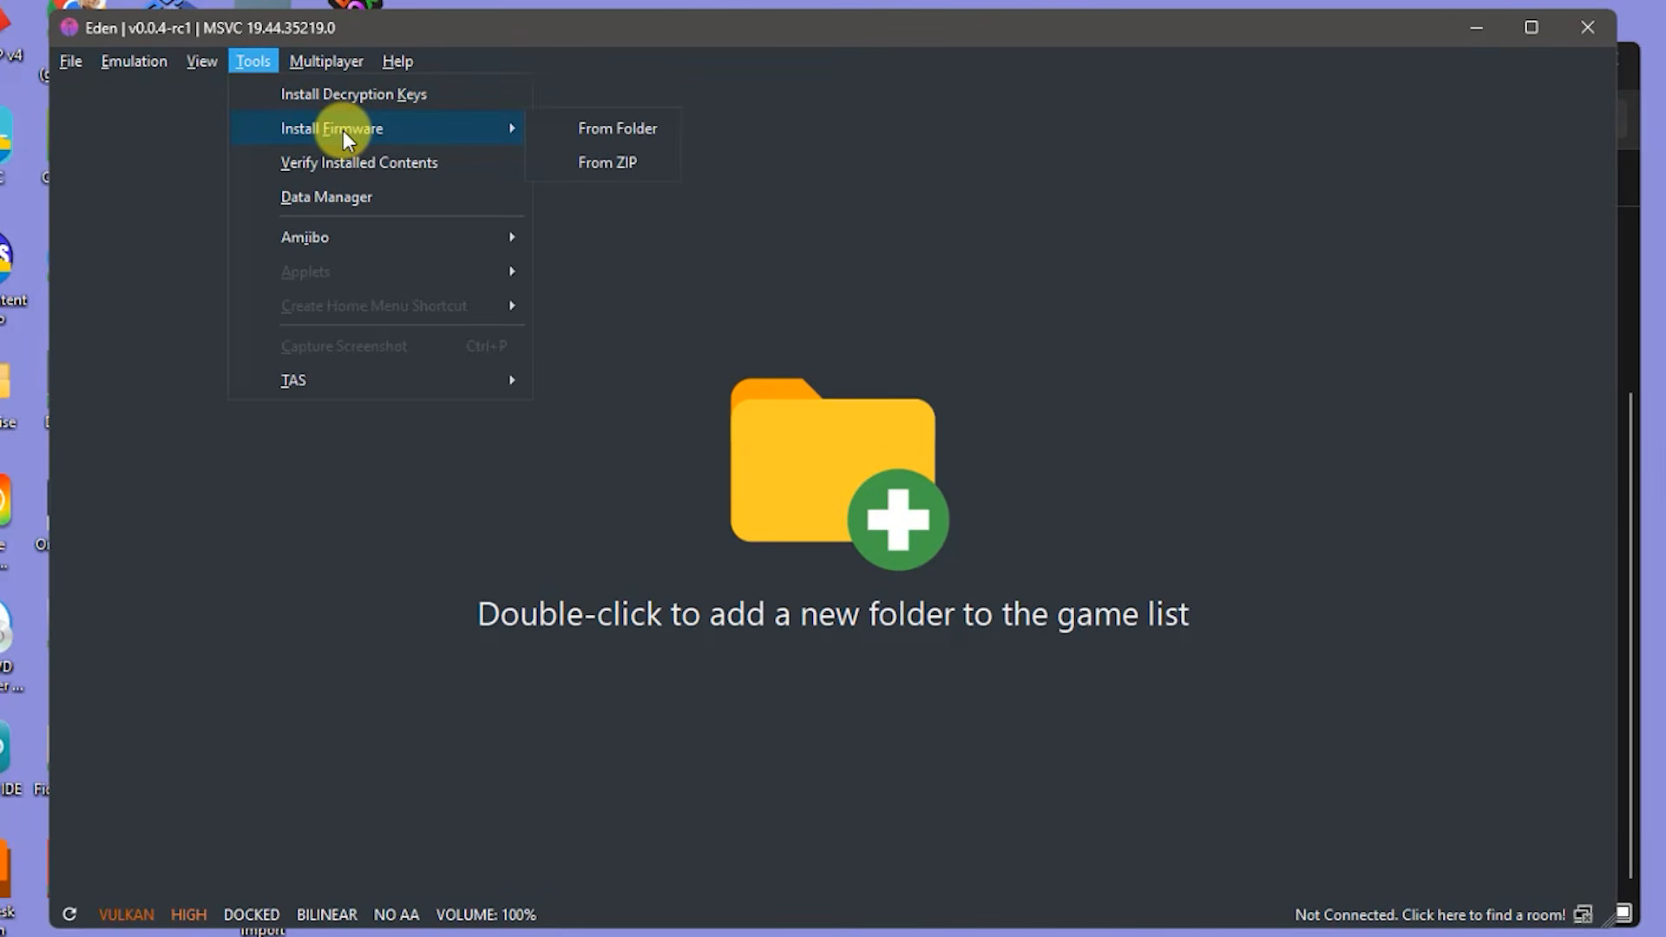
click(632, 130)
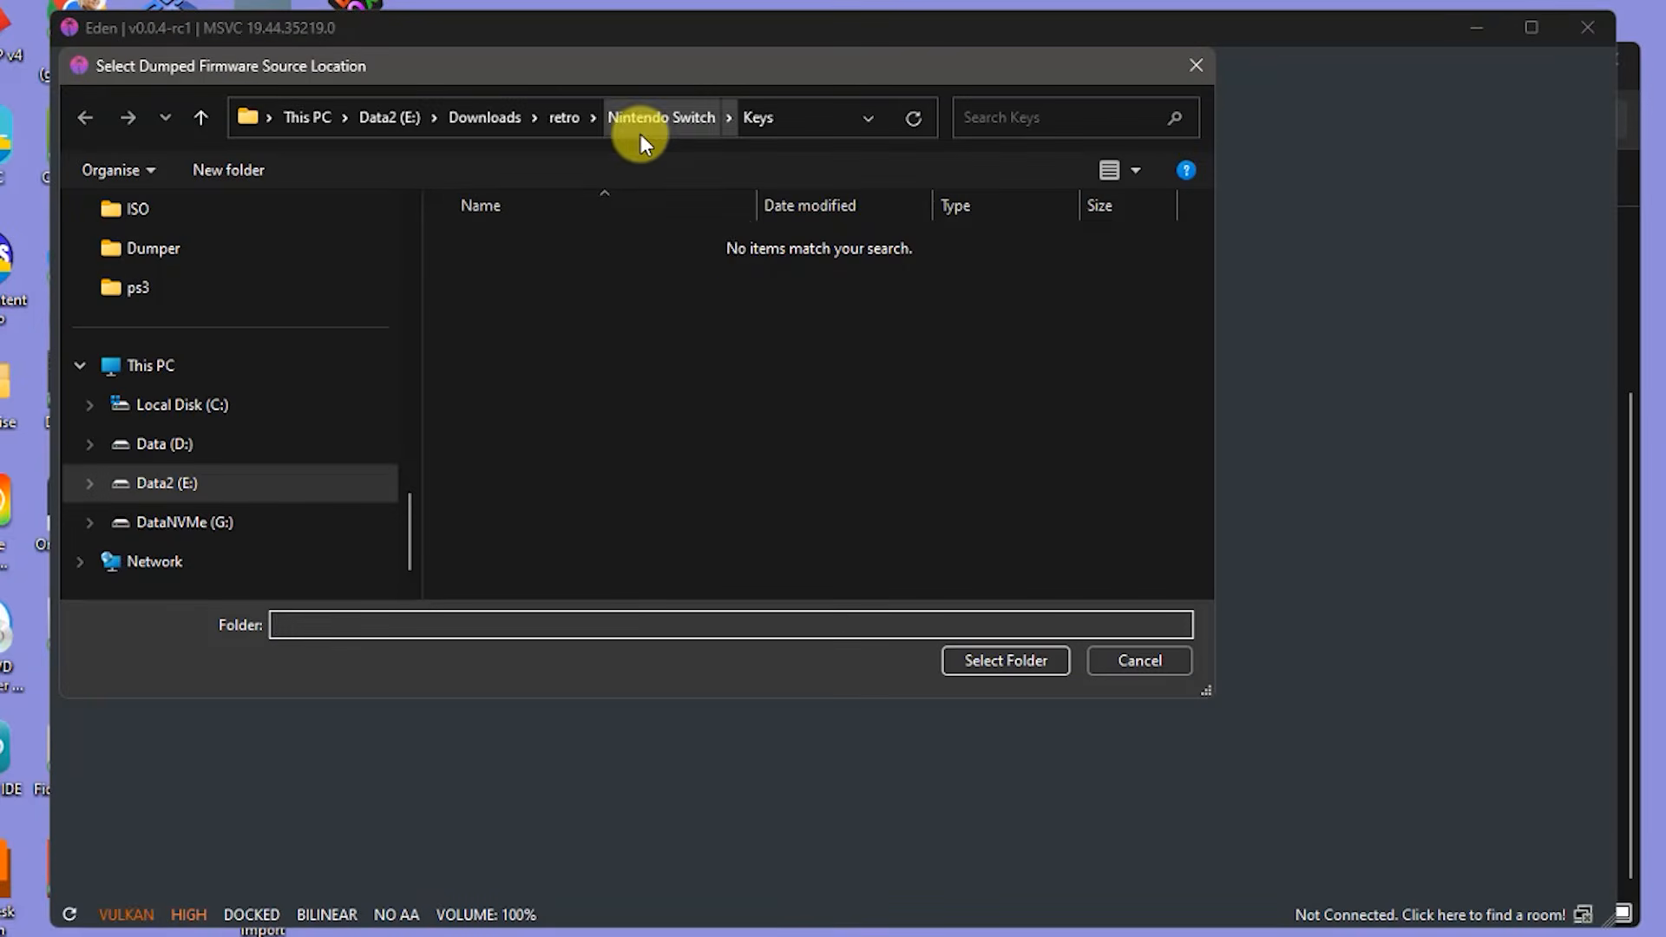
click(649, 121)
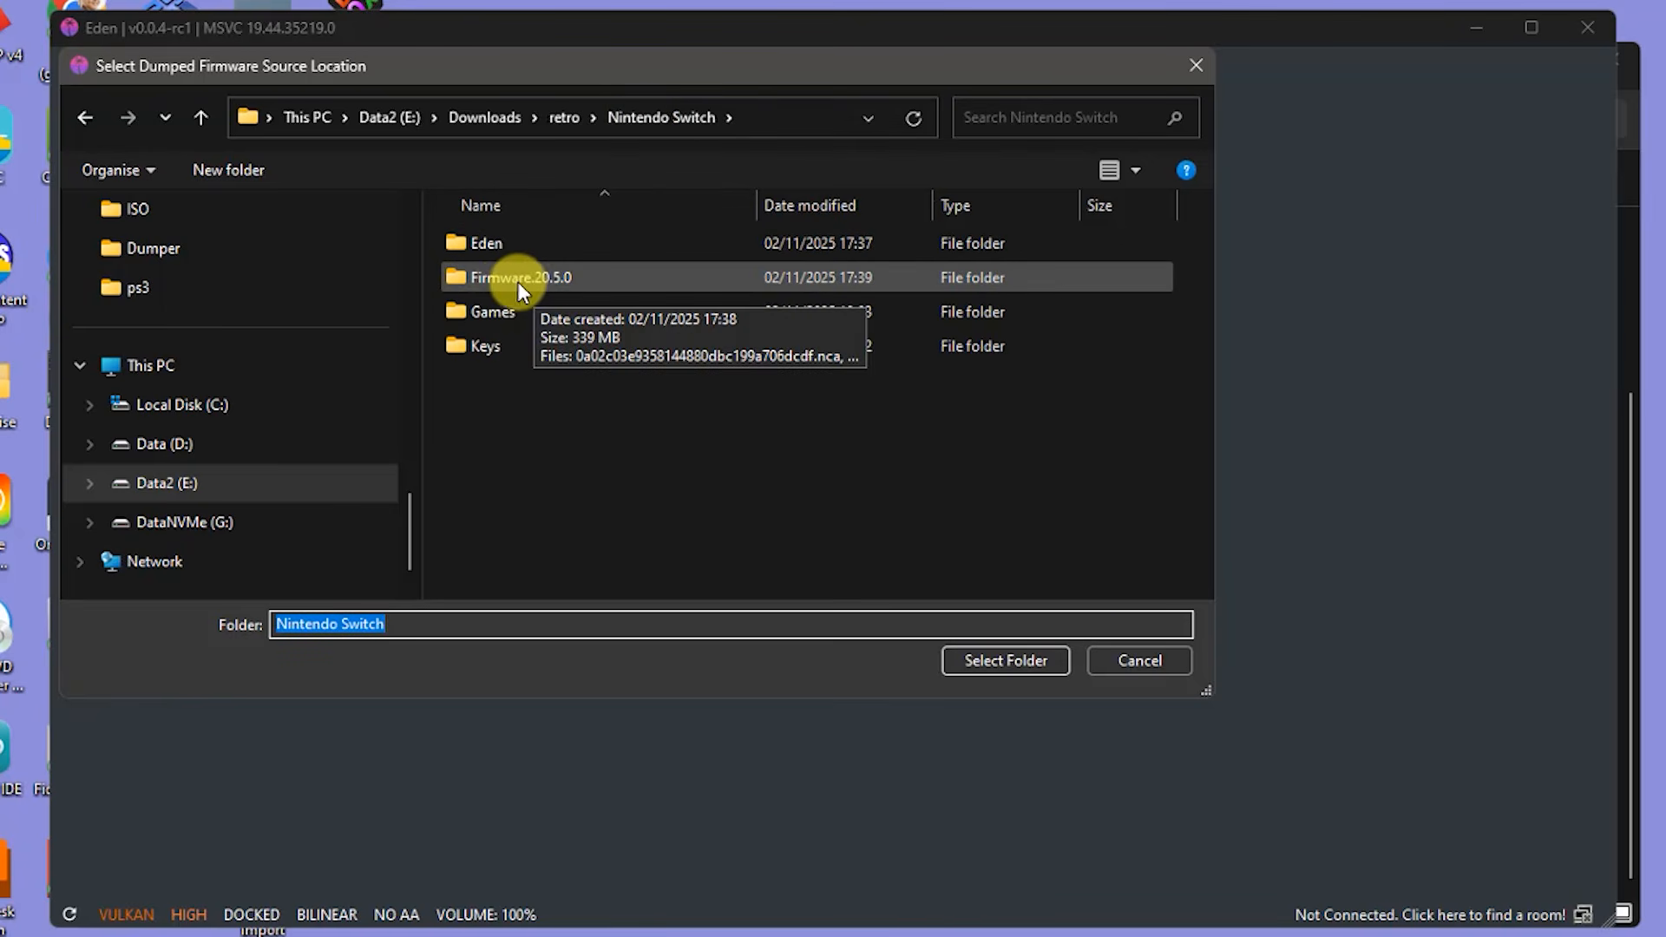
double_click(456, 278)
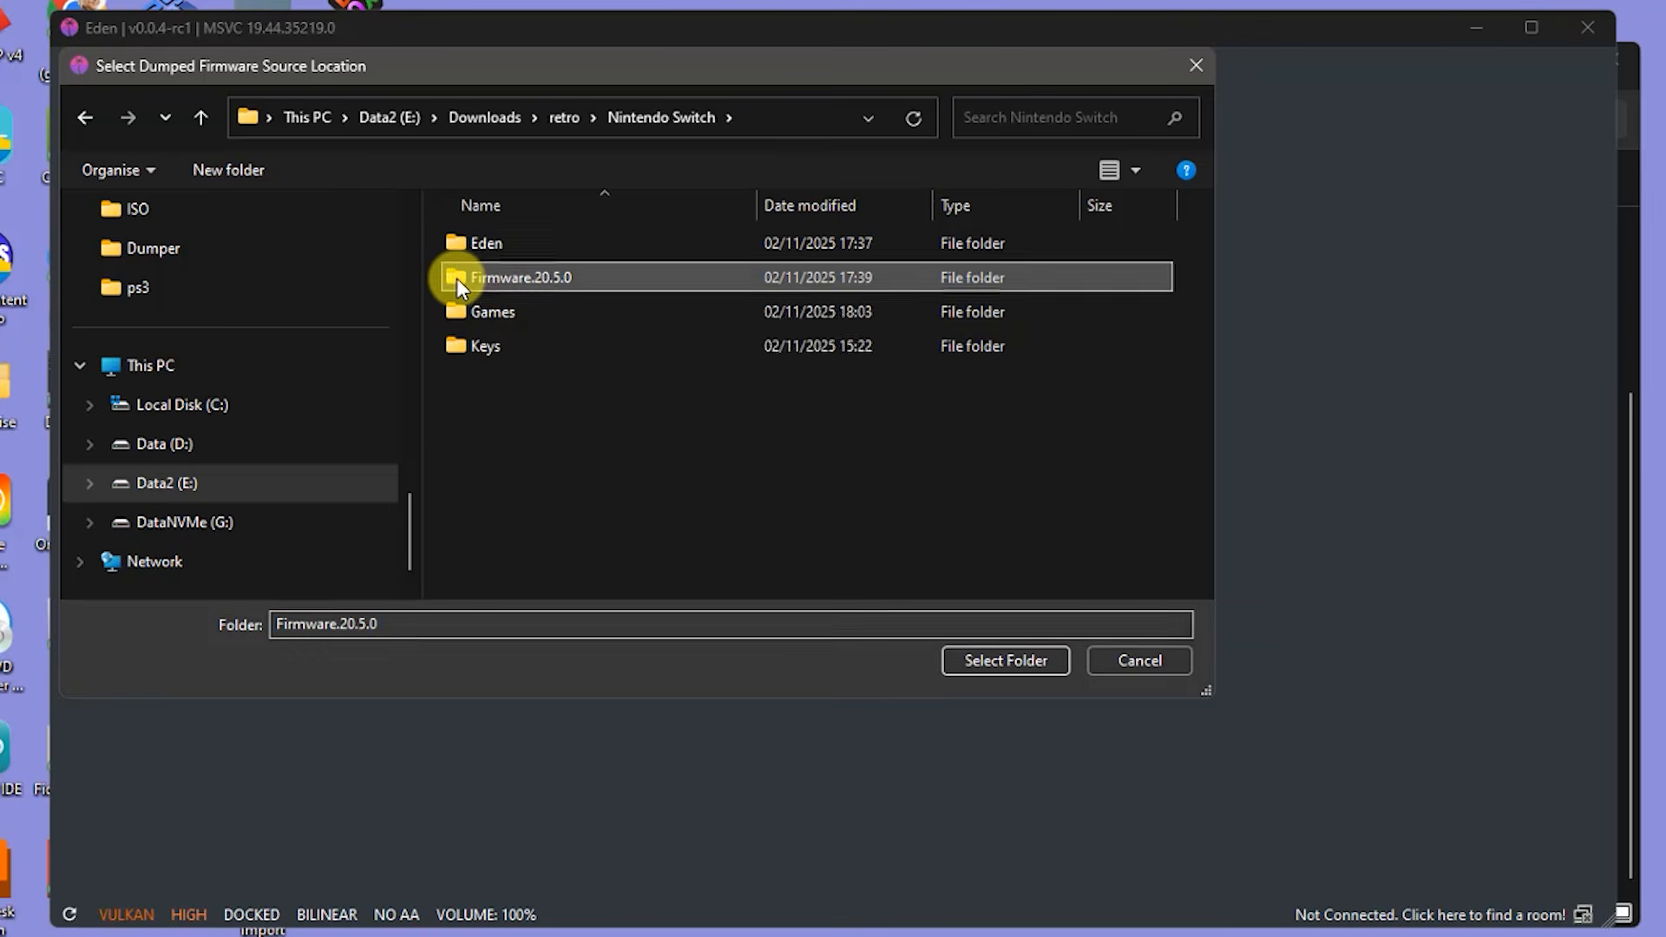
click(1008, 659)
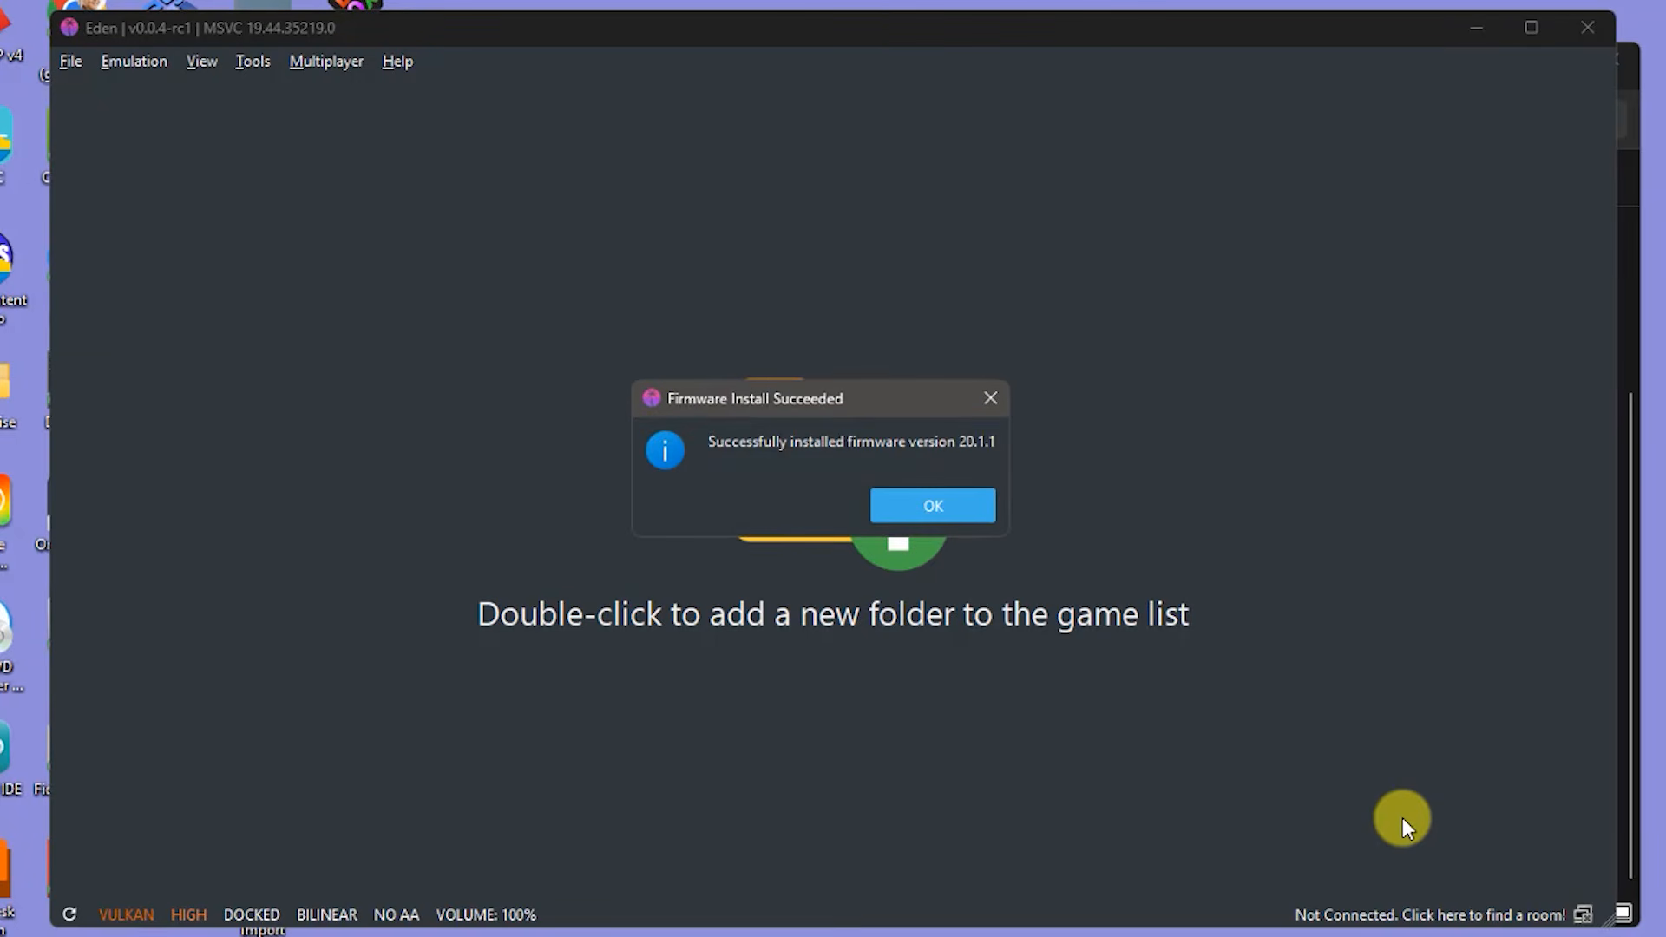
click(958, 505)
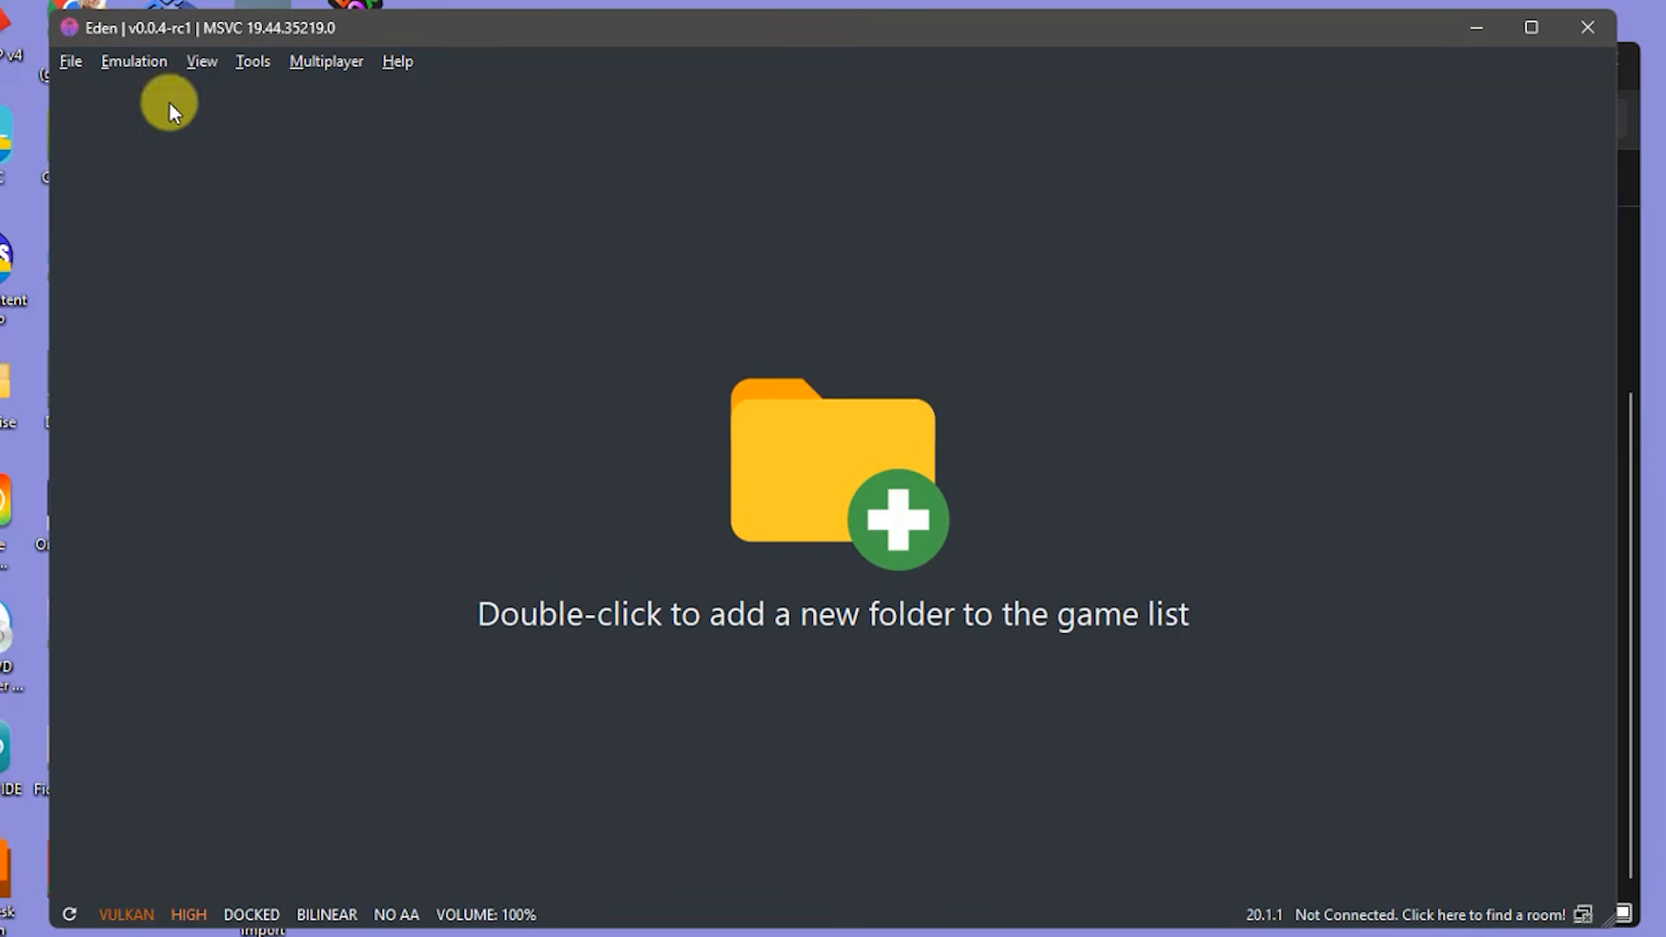
- Add E:/Downloads/retro/Nintendo Switch/Games as a game directory, listing Mario Kart 8 Deluxe, Odyssey and Zelda
click(71, 62)
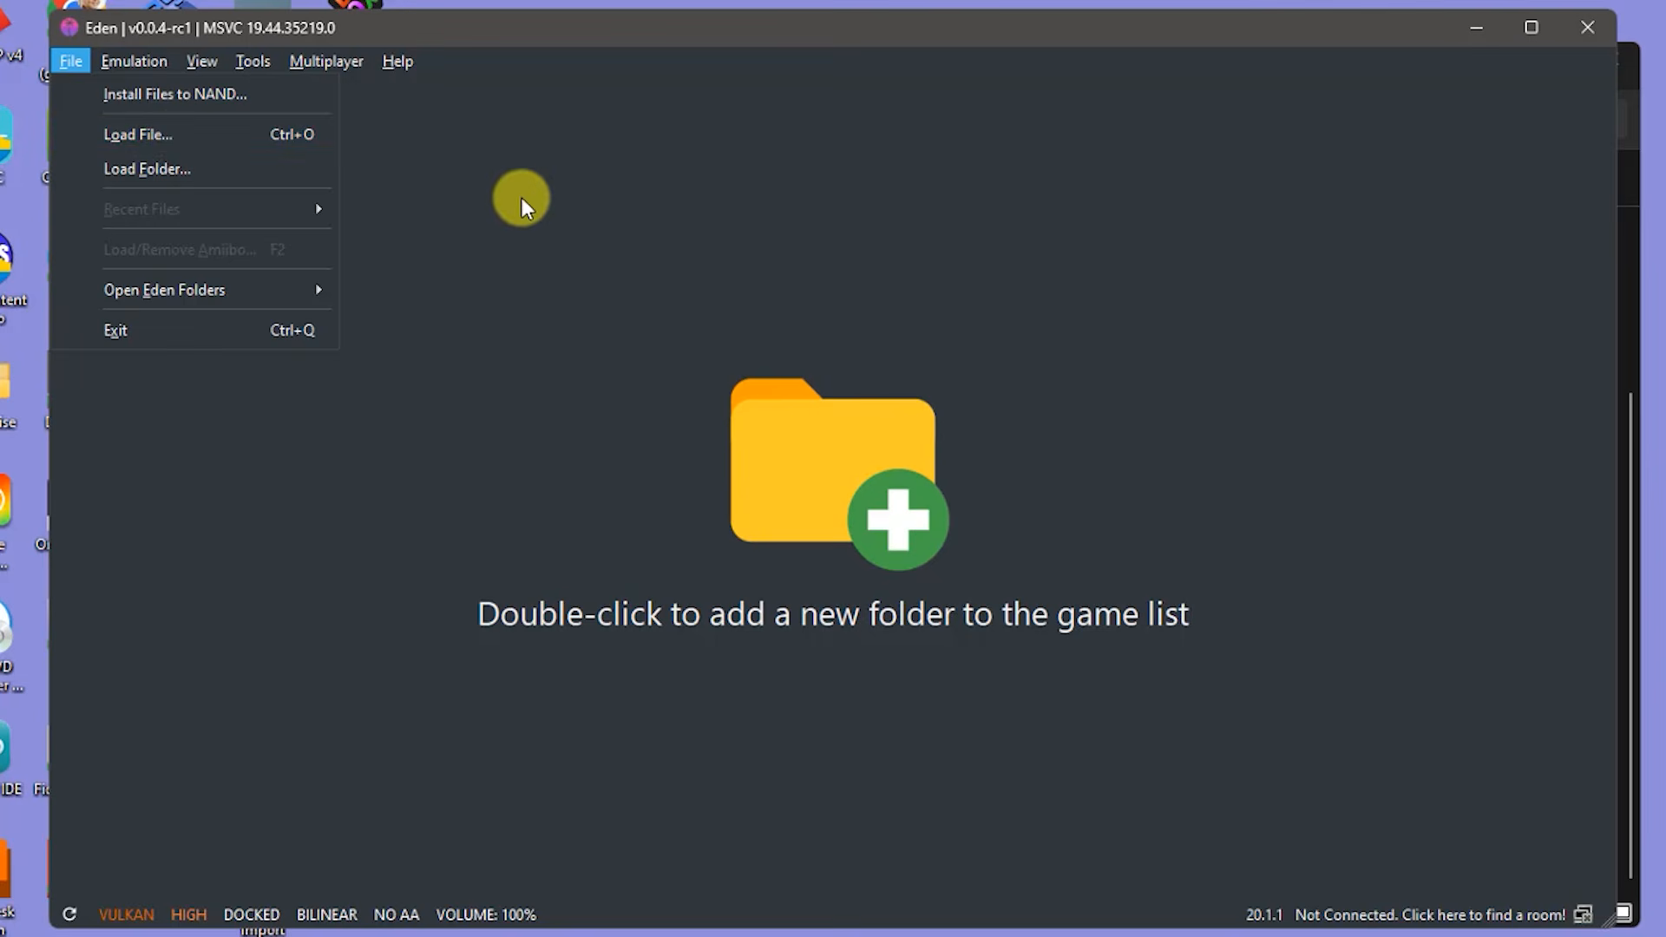
click(552, 224)
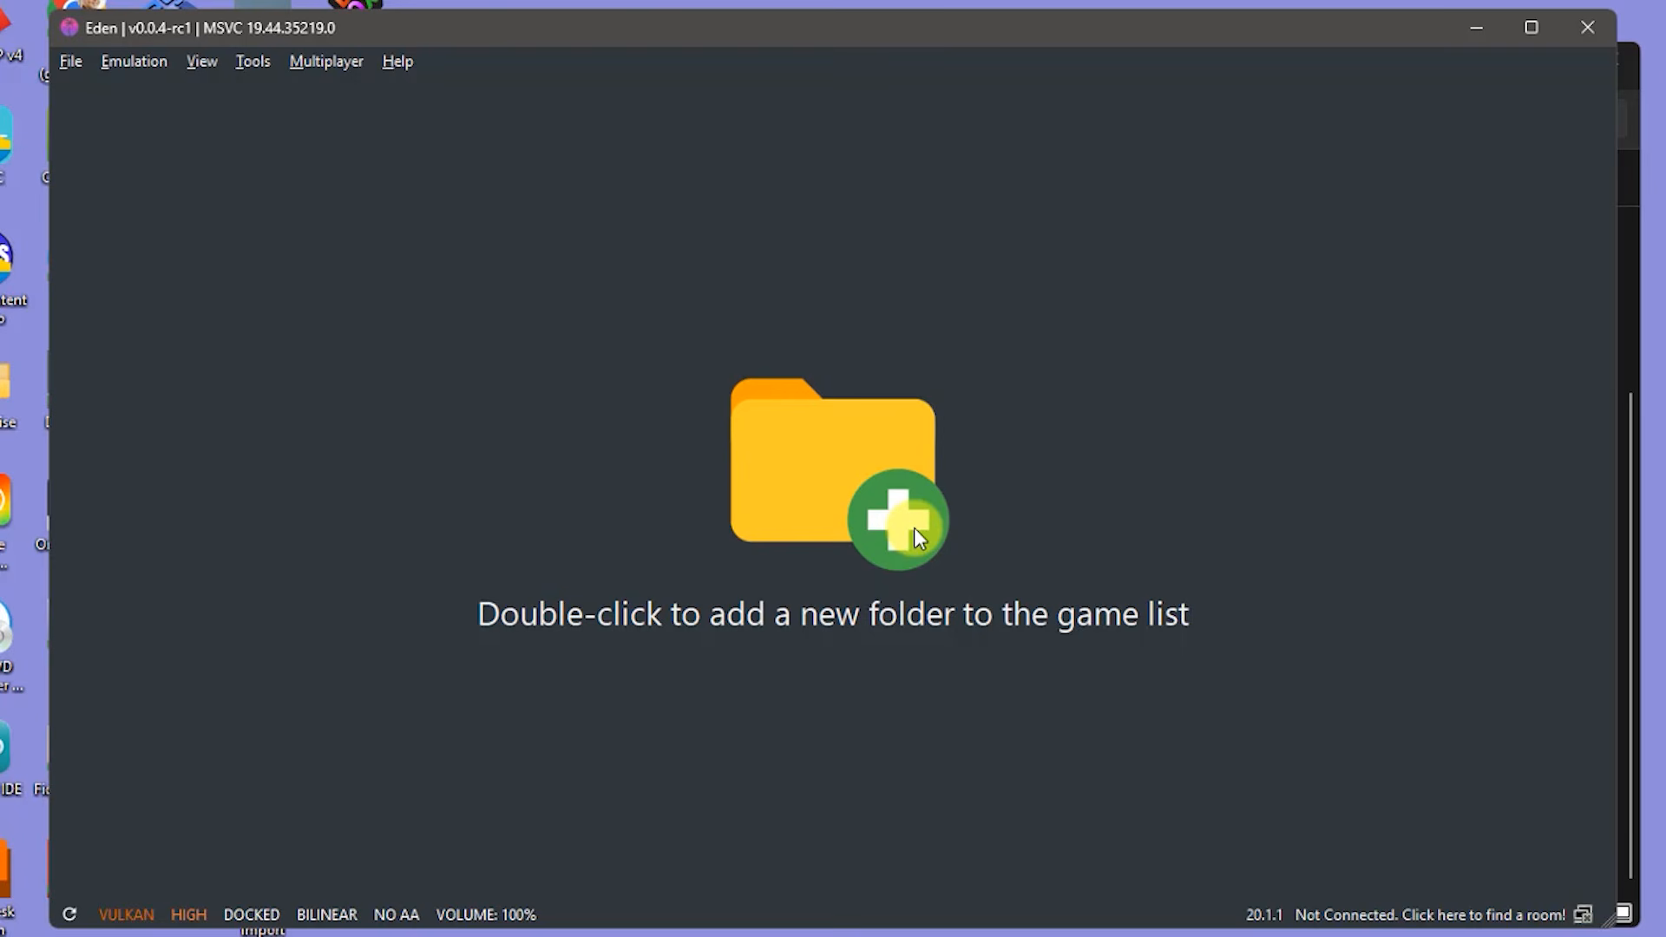
double_click(872, 508)
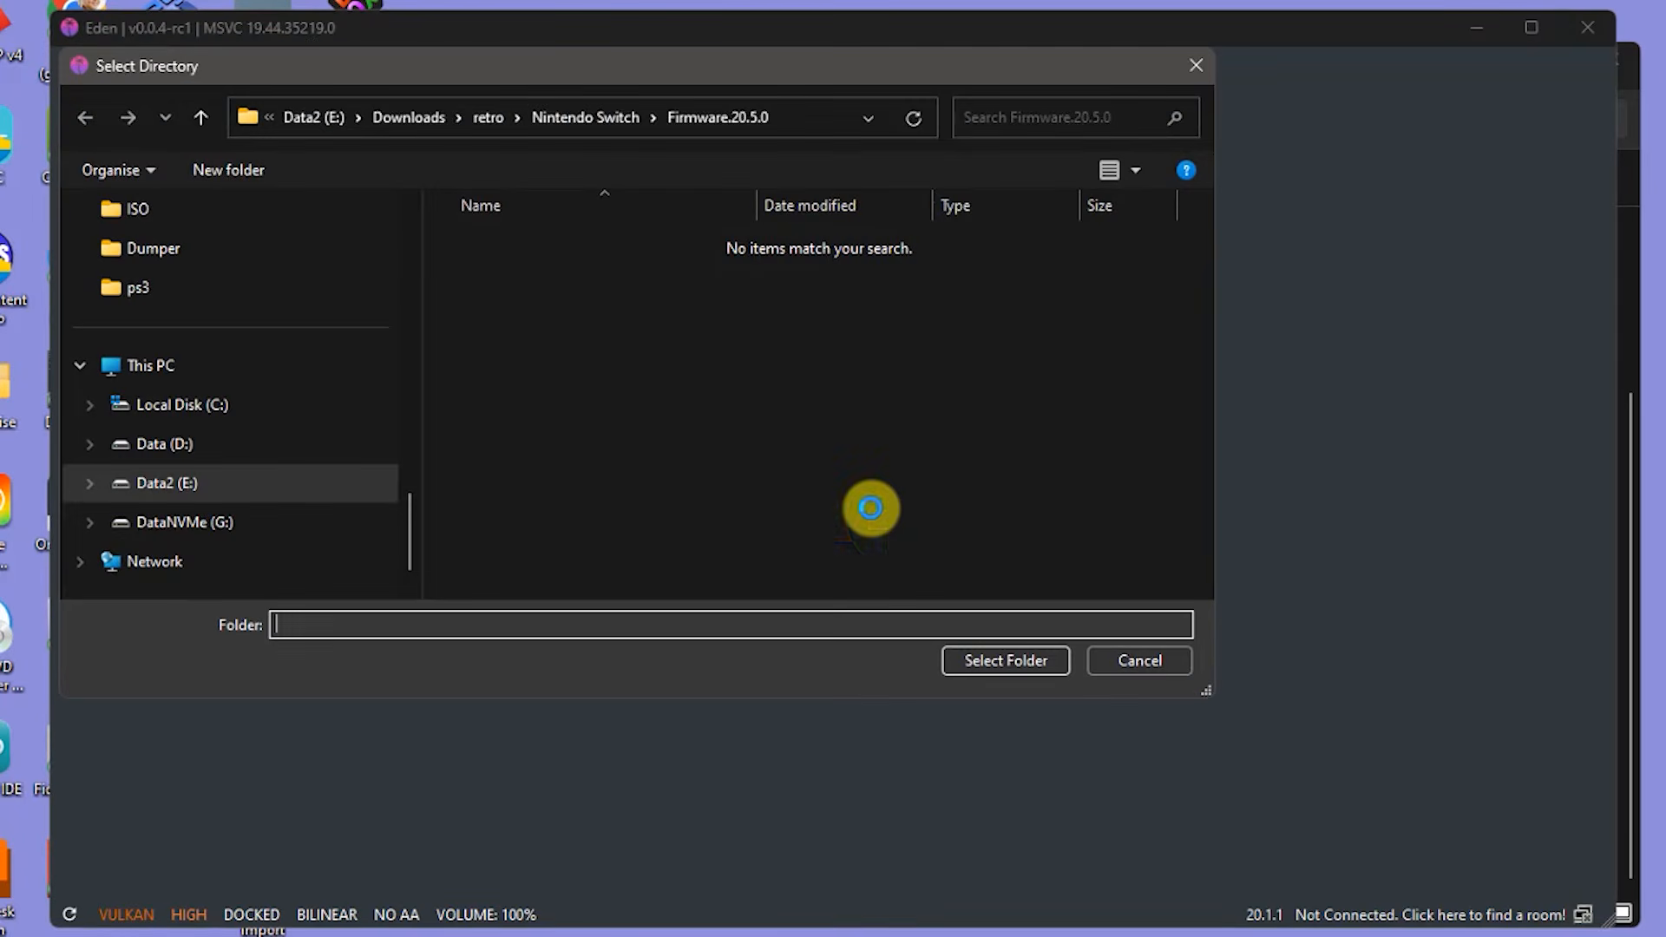
scroll(241, 342, up, 2)
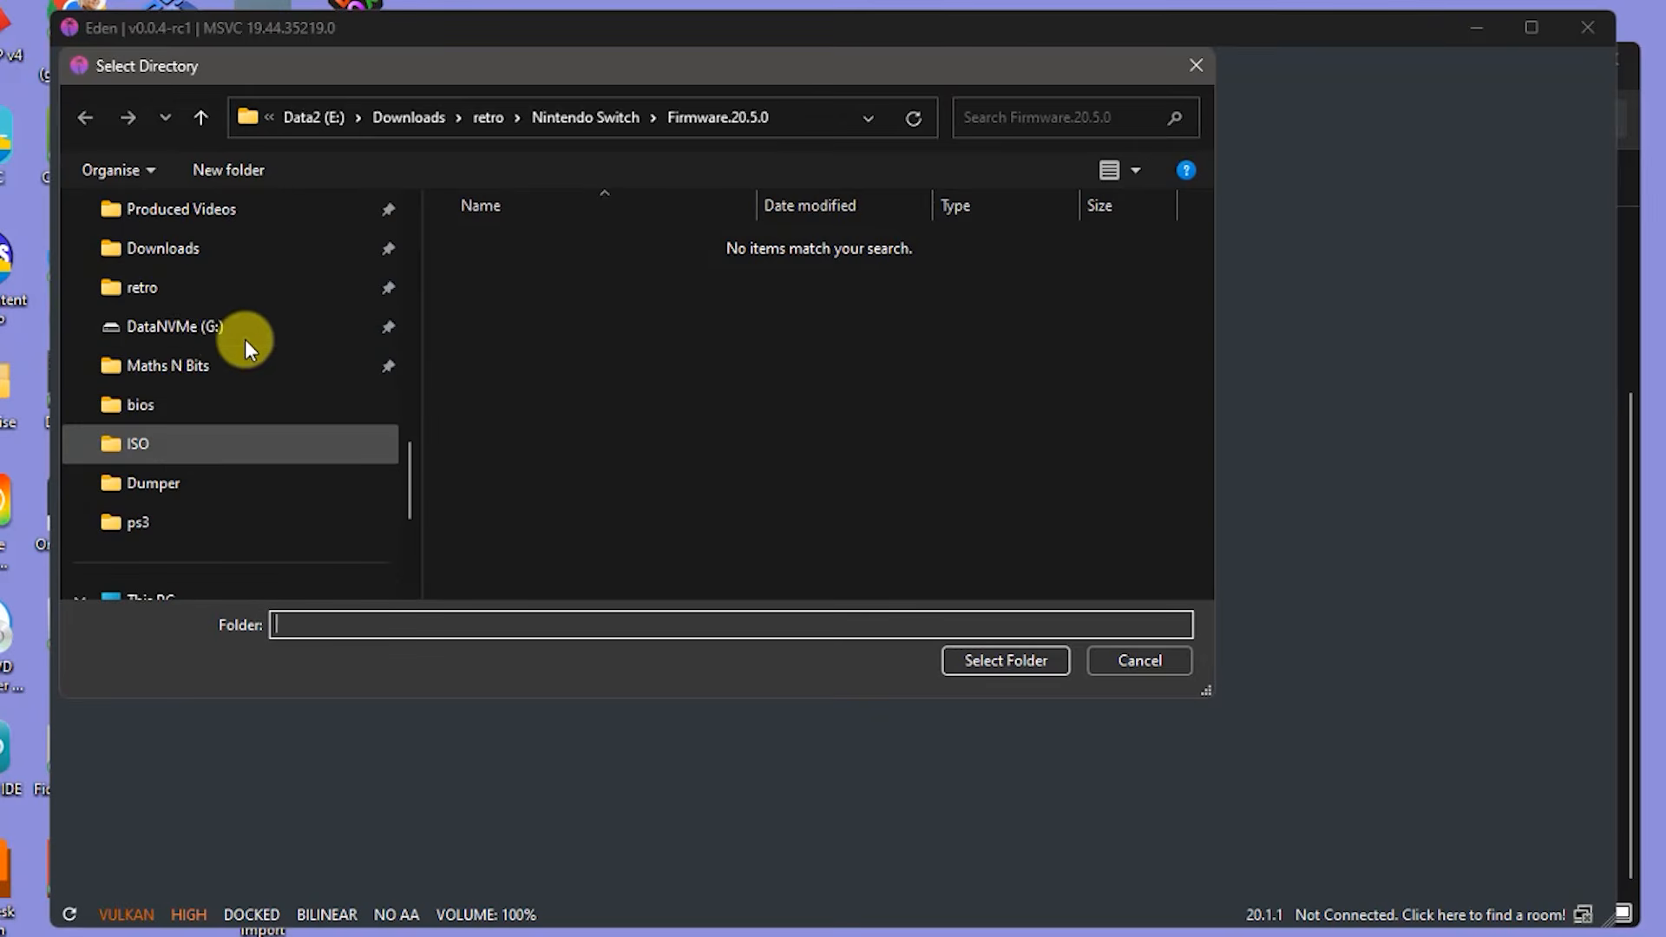
click(150, 291)
scroll(625, 447, down, 9)
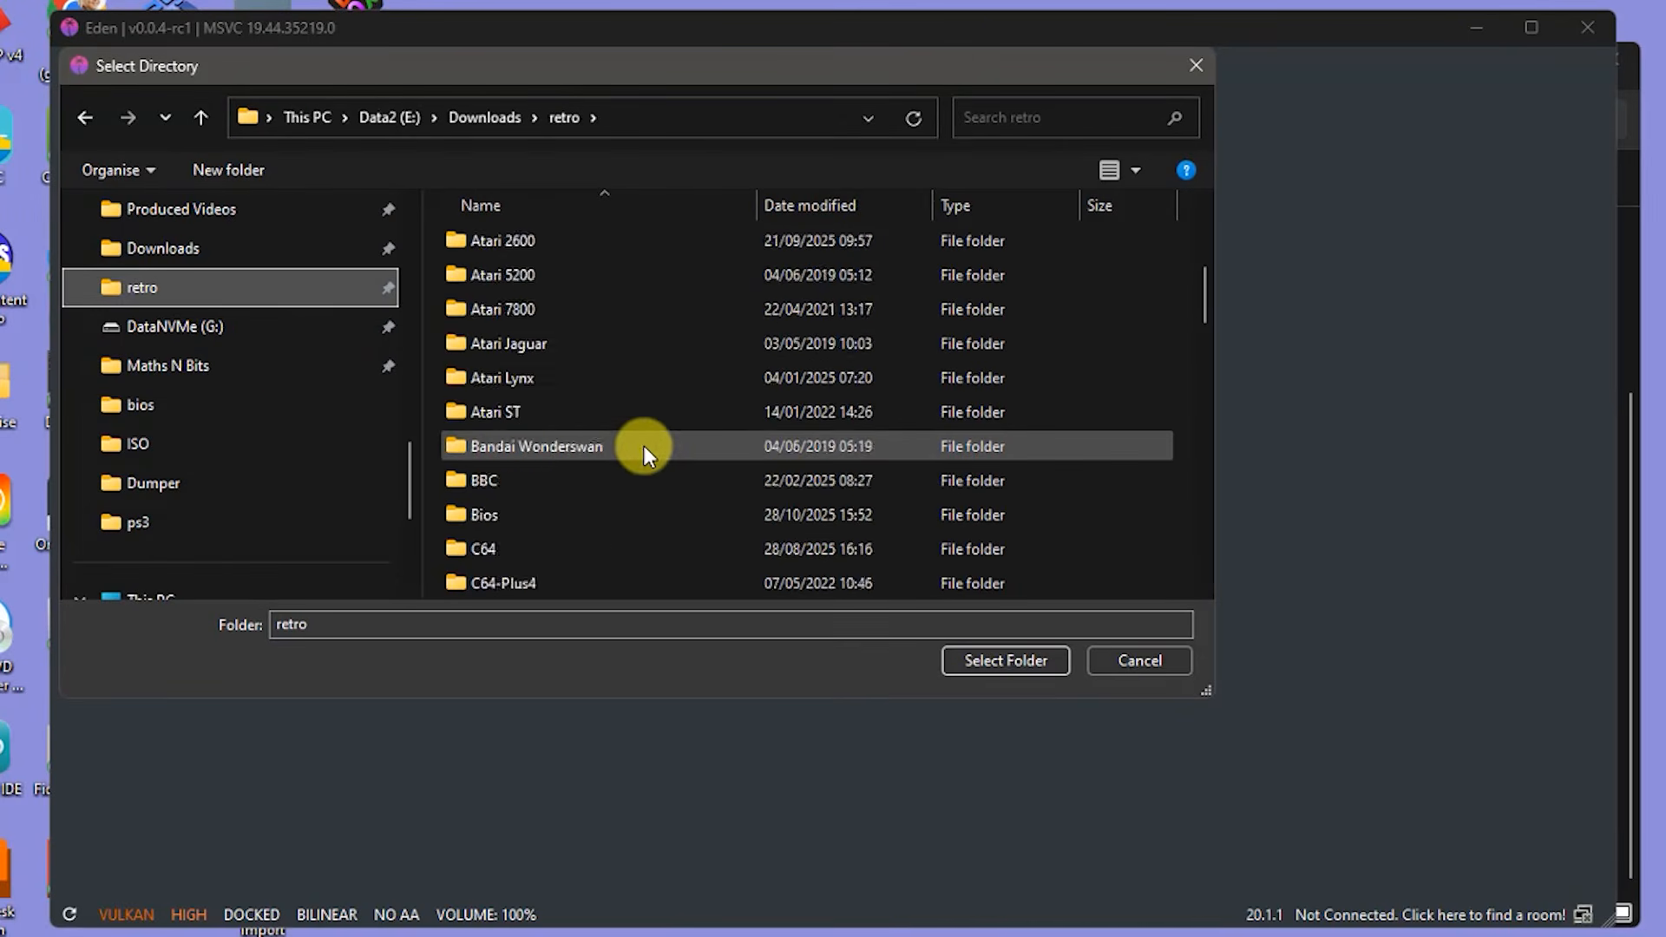
scroll(622, 447, down, 3)
double_click(540, 346)
double_click(493, 311)
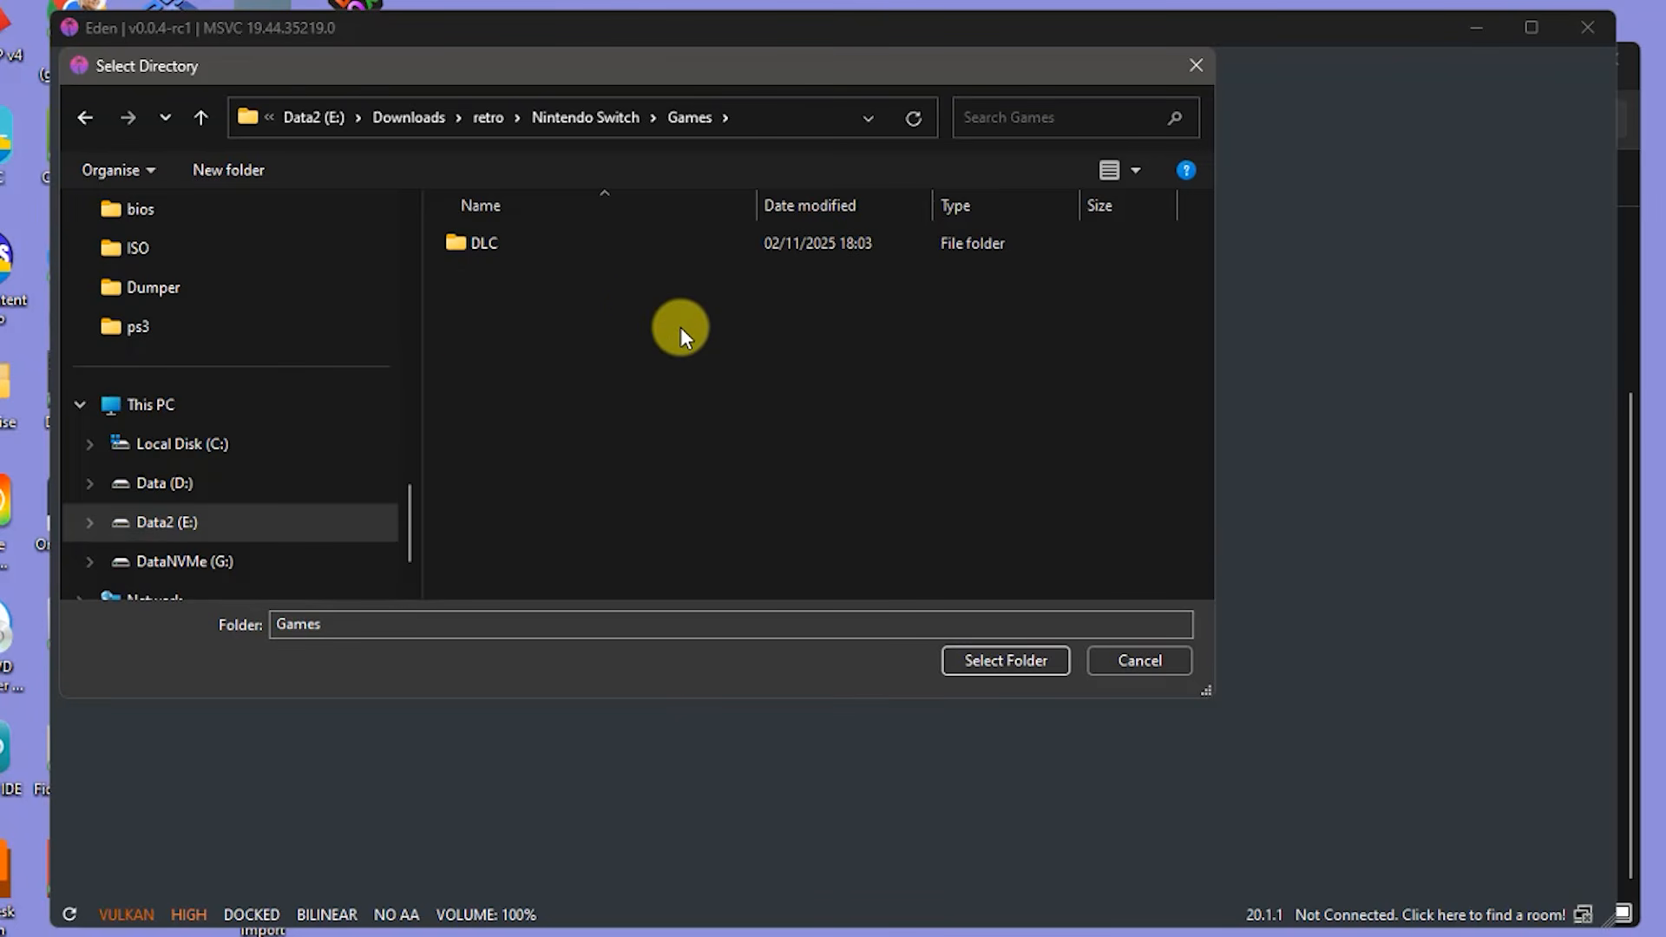
click(1013, 658)
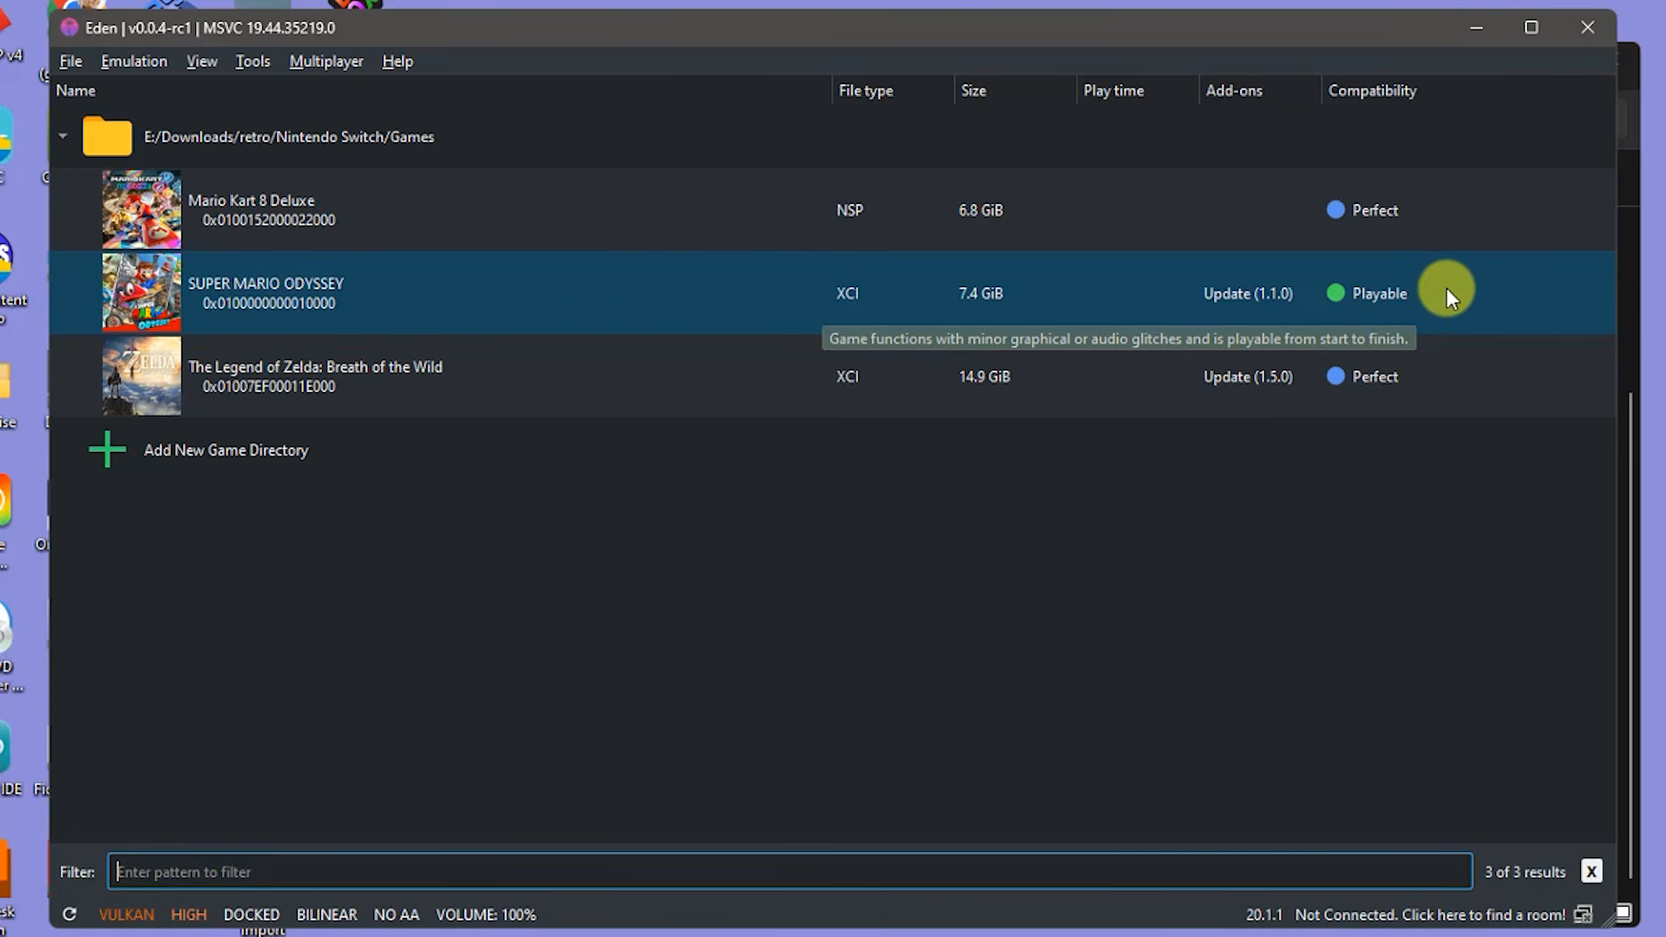
click(620, 201)
- Launch Mario Kart 8 Deluxe from the game list
click(633, 293)
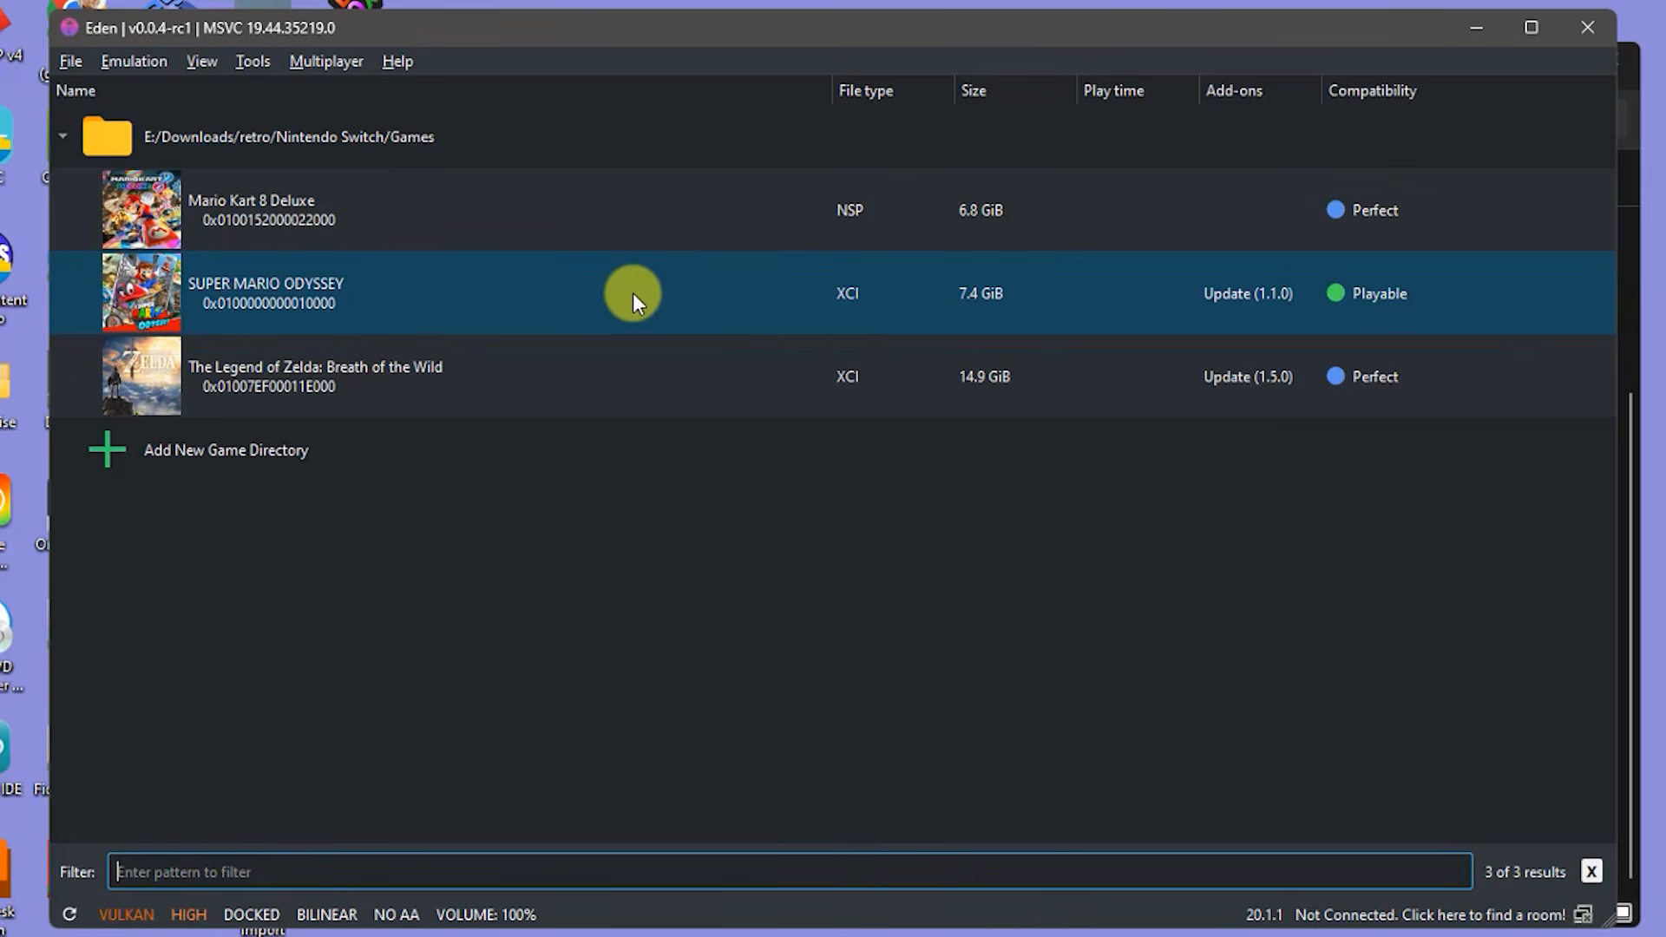
click(743, 392)
click(379, 232)
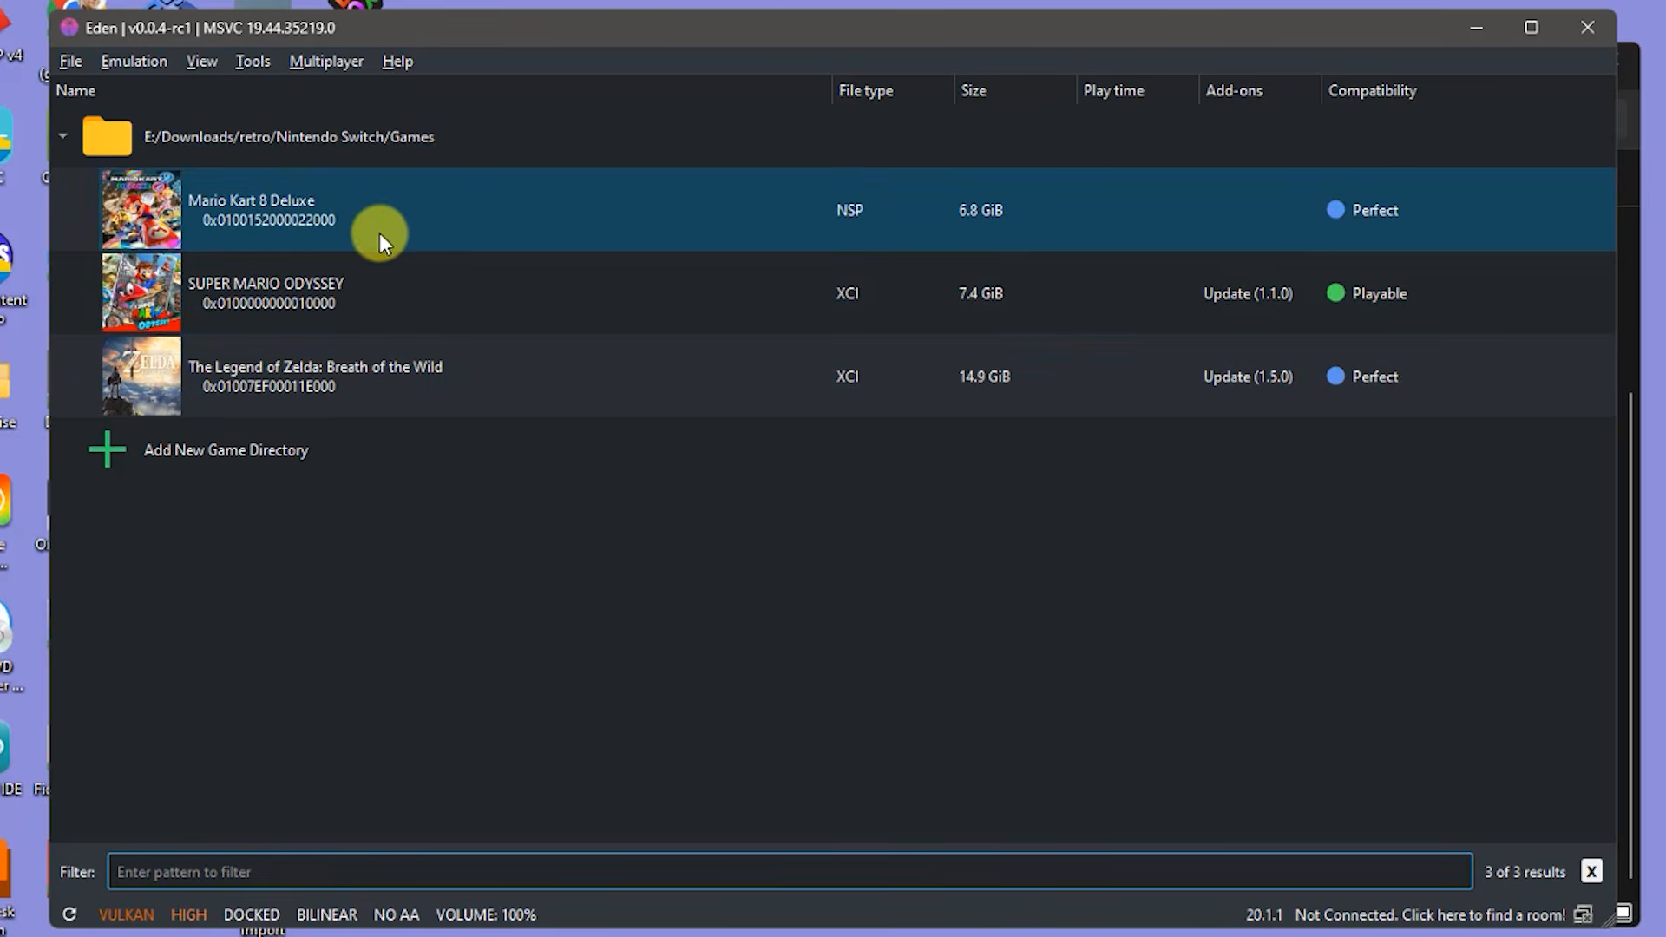
click(295, 200)
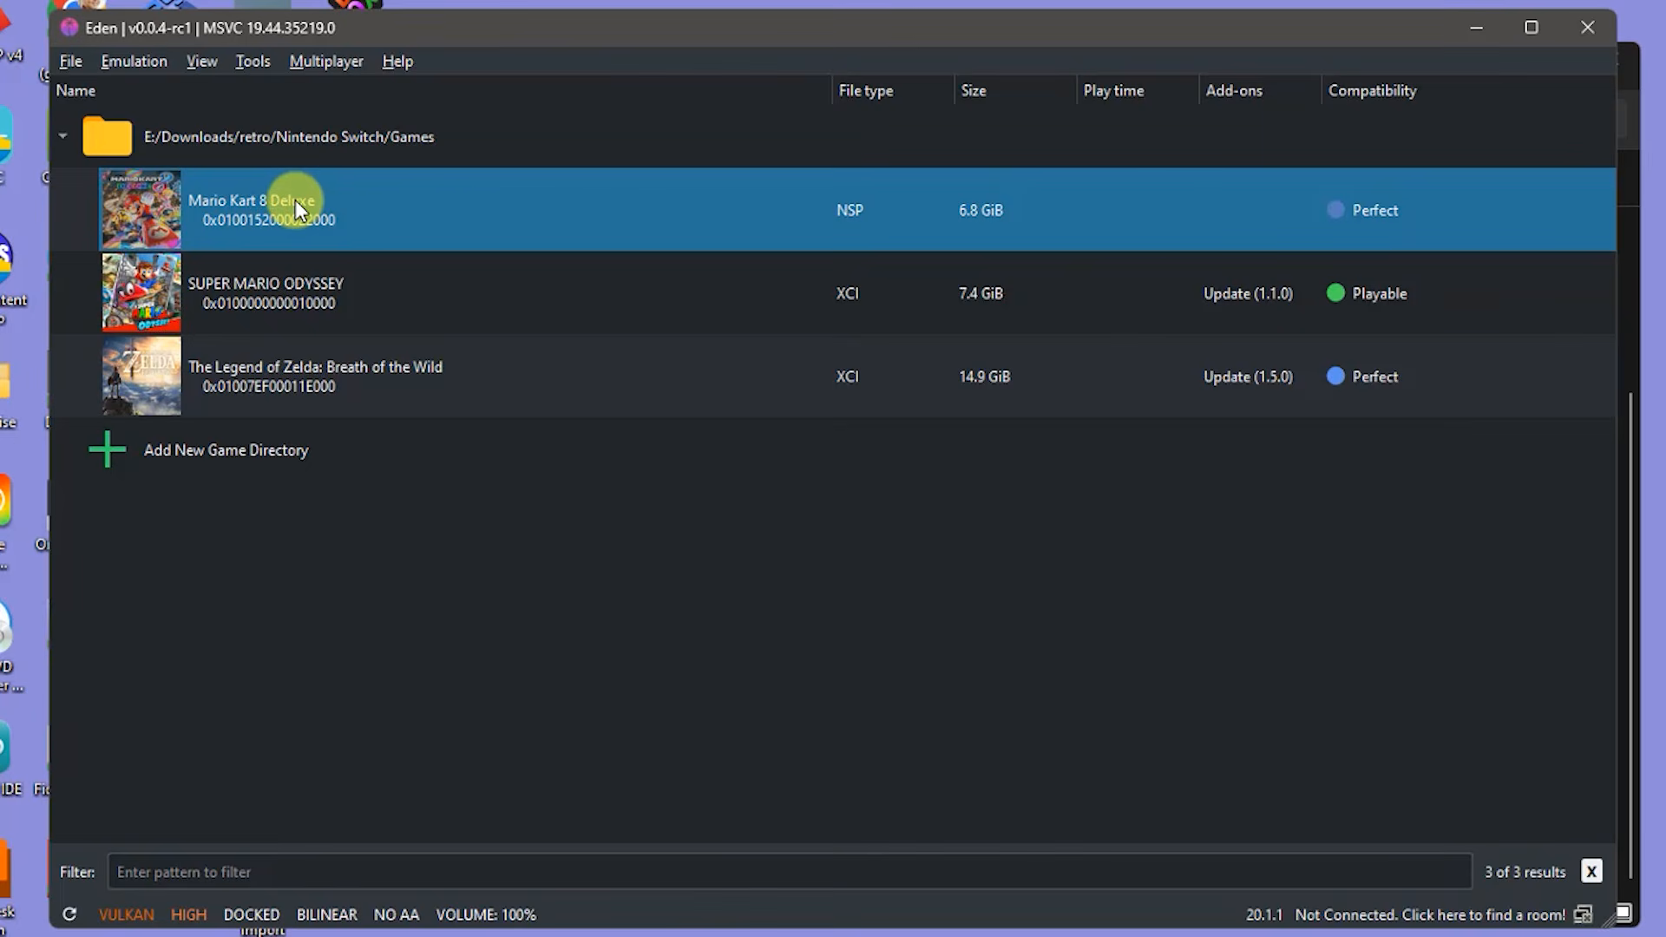
double_click(295, 199)
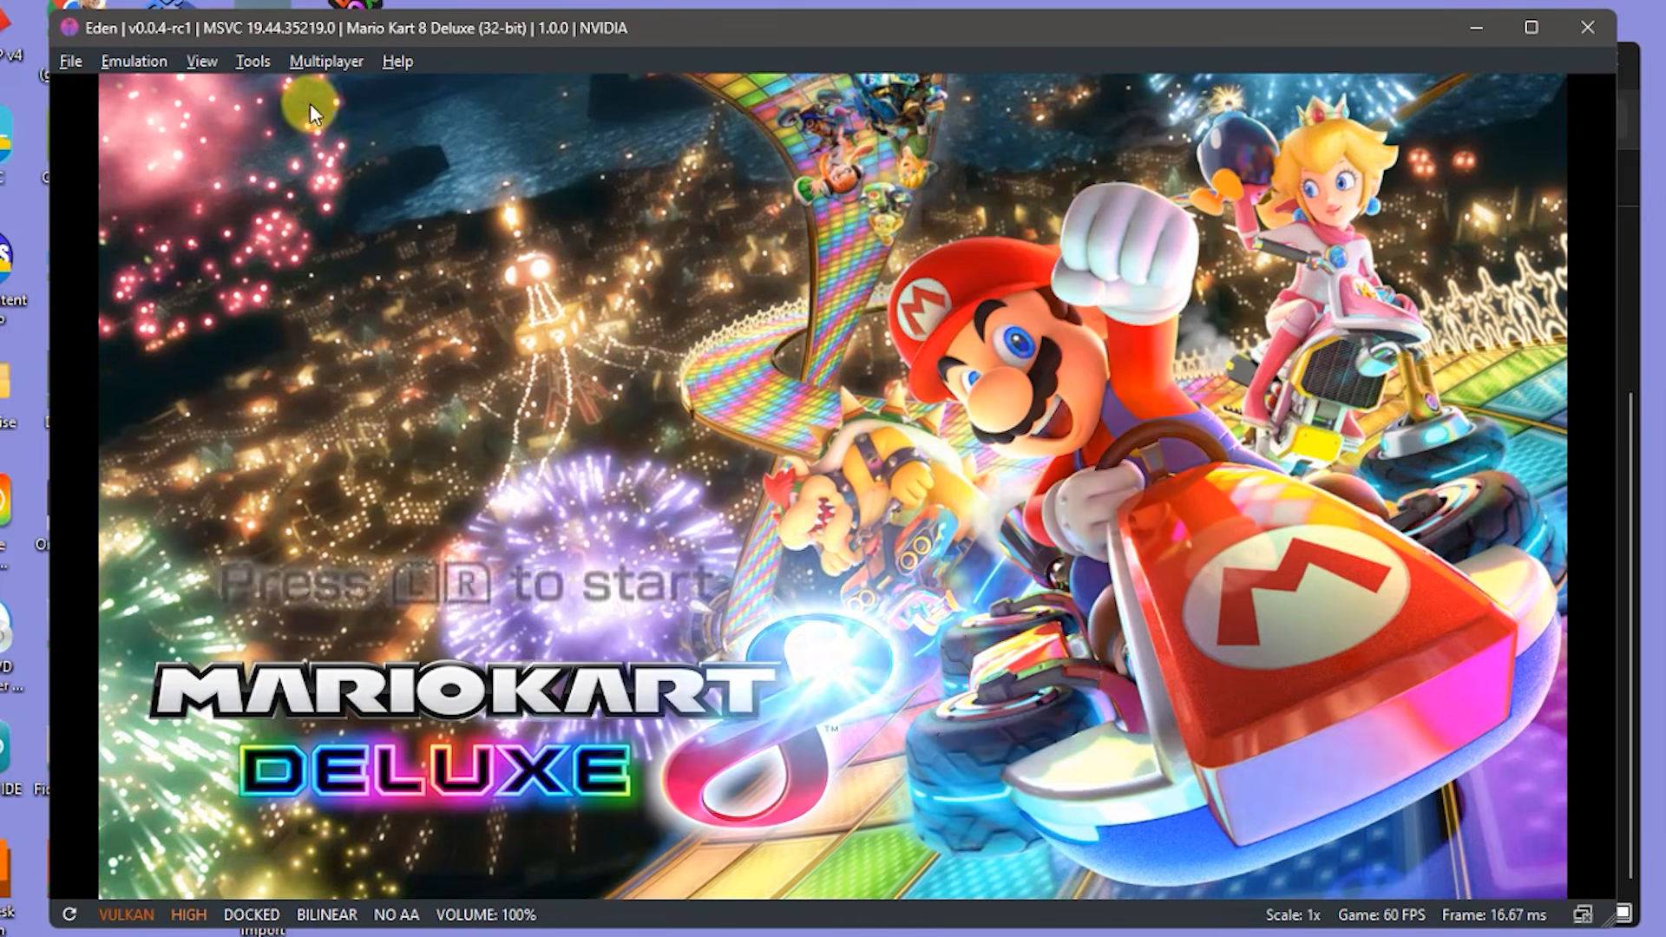
- Stop the emulation through Emulation > Stop and confirm with Yes
click(120, 60)
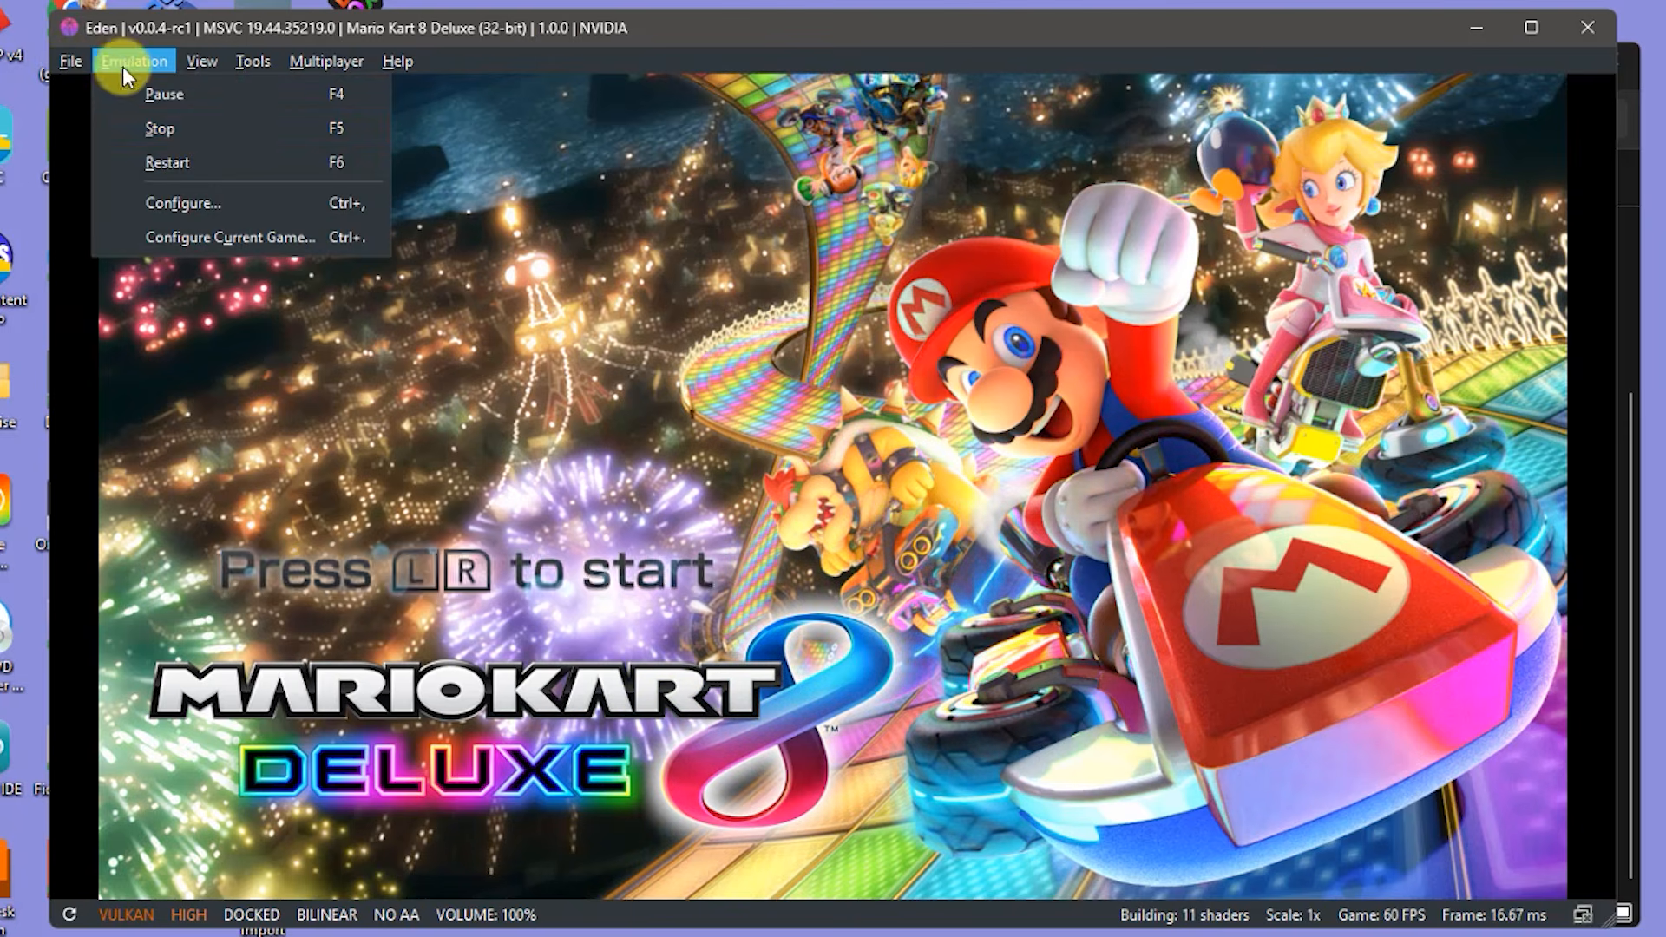
click(242, 132)
click(892, 502)
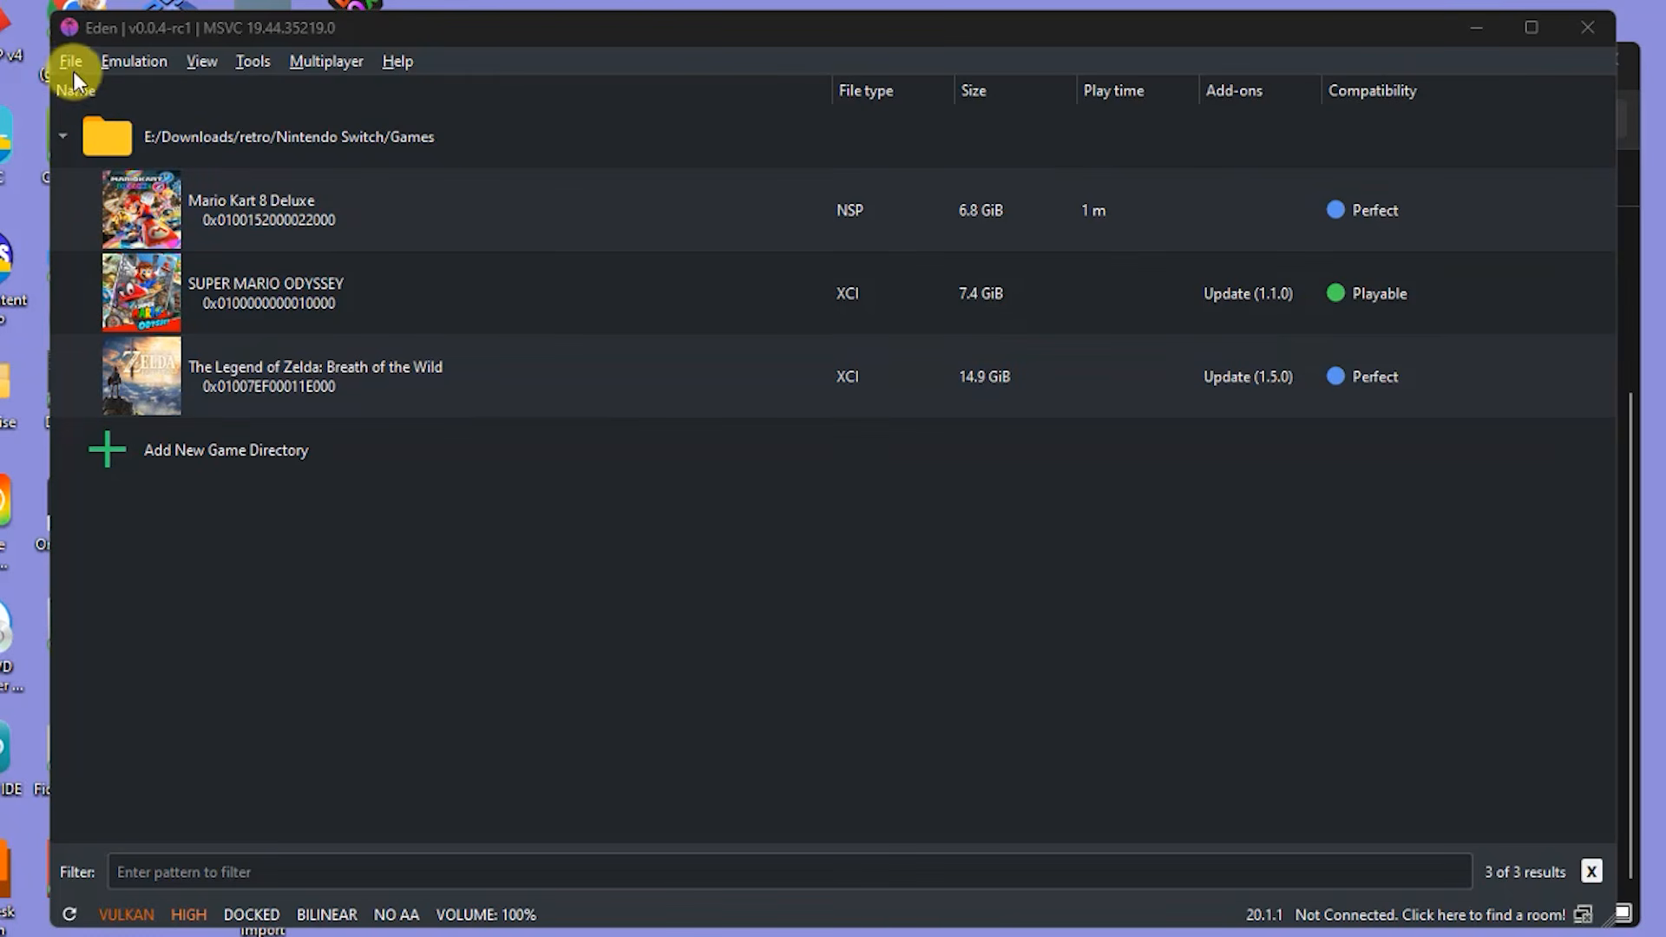
- Install the Mario Kart 8 Deluxe Wave 1-6 DLC unlocker .nsp to NAND
click(67, 64)
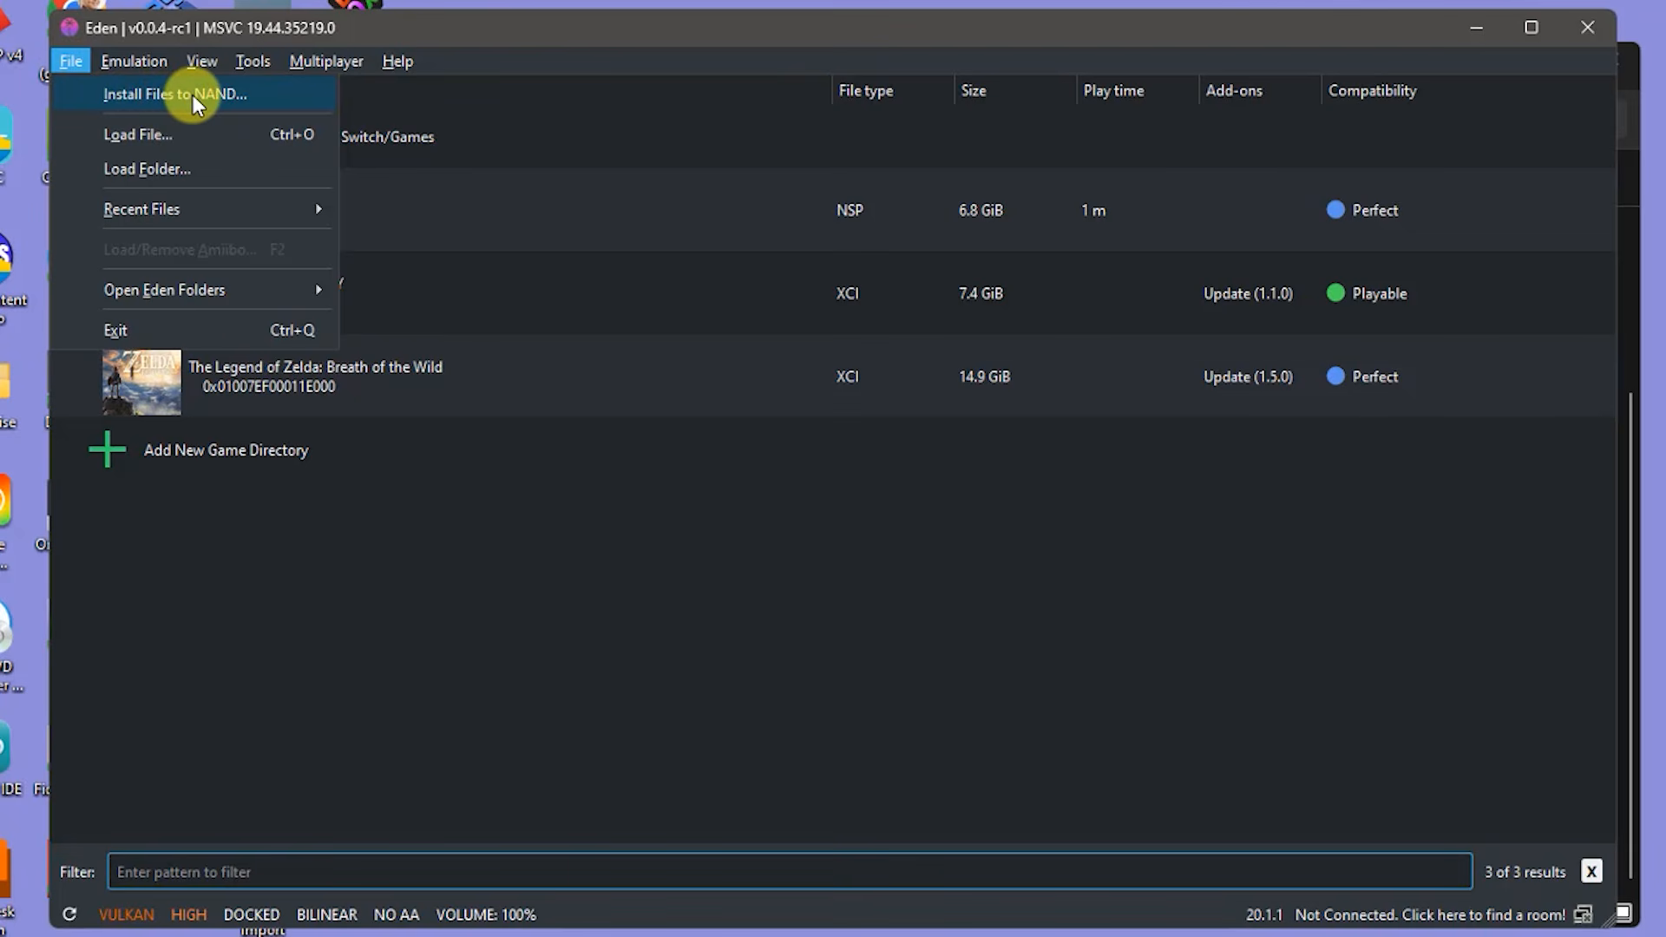
click(192, 95)
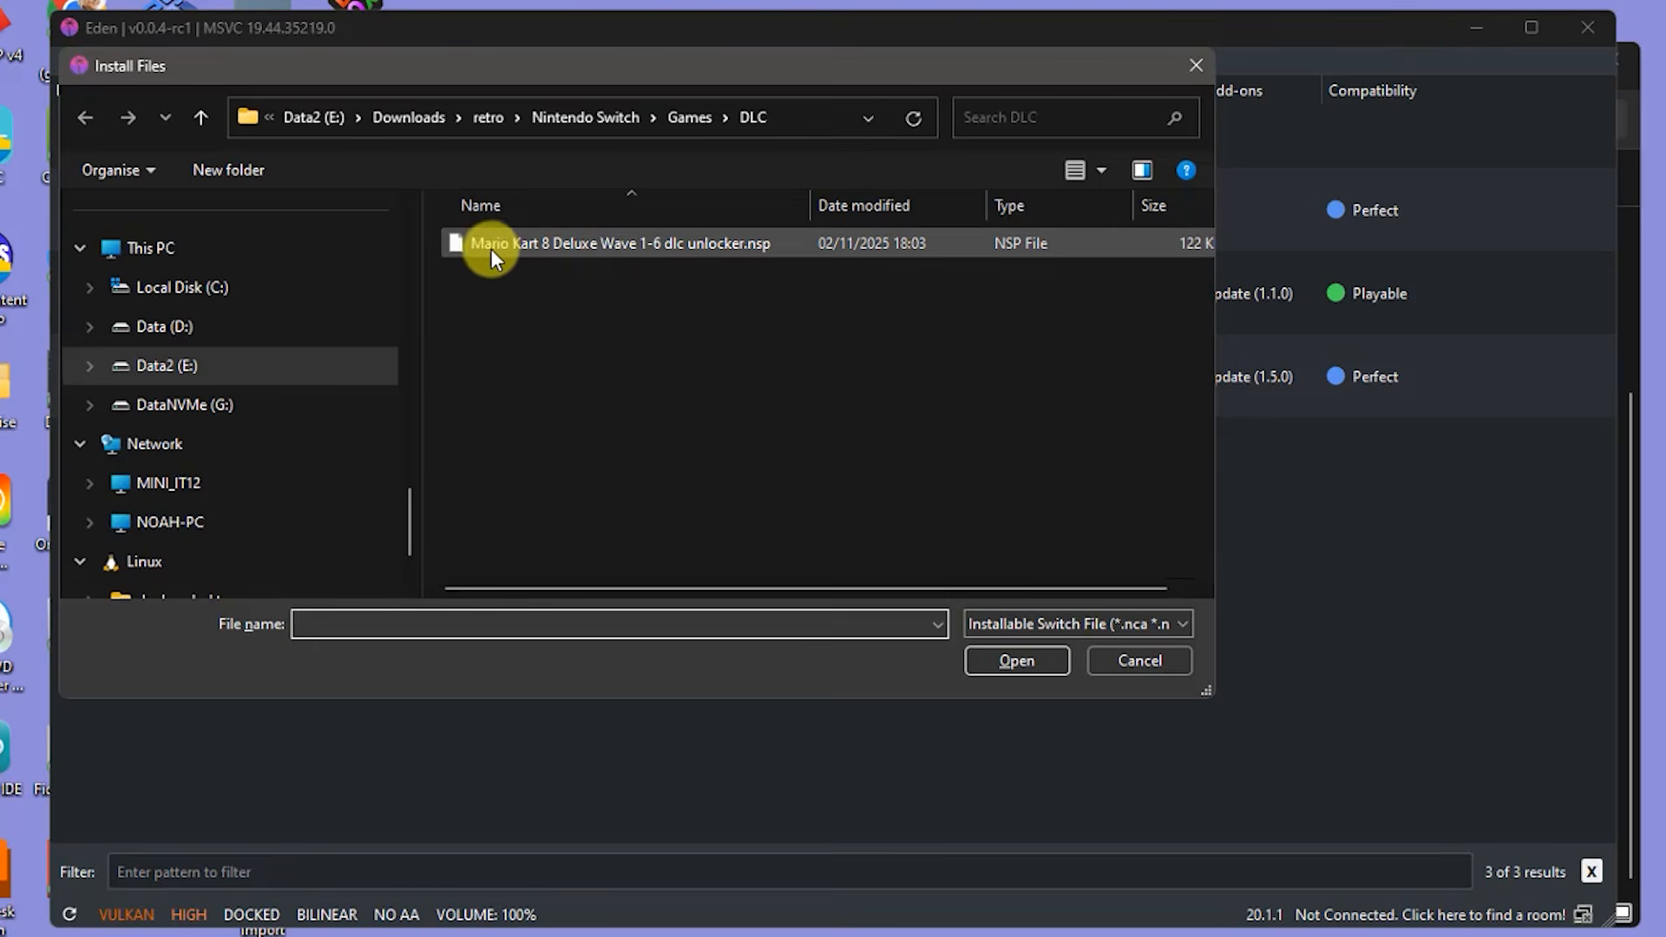
click(575, 246)
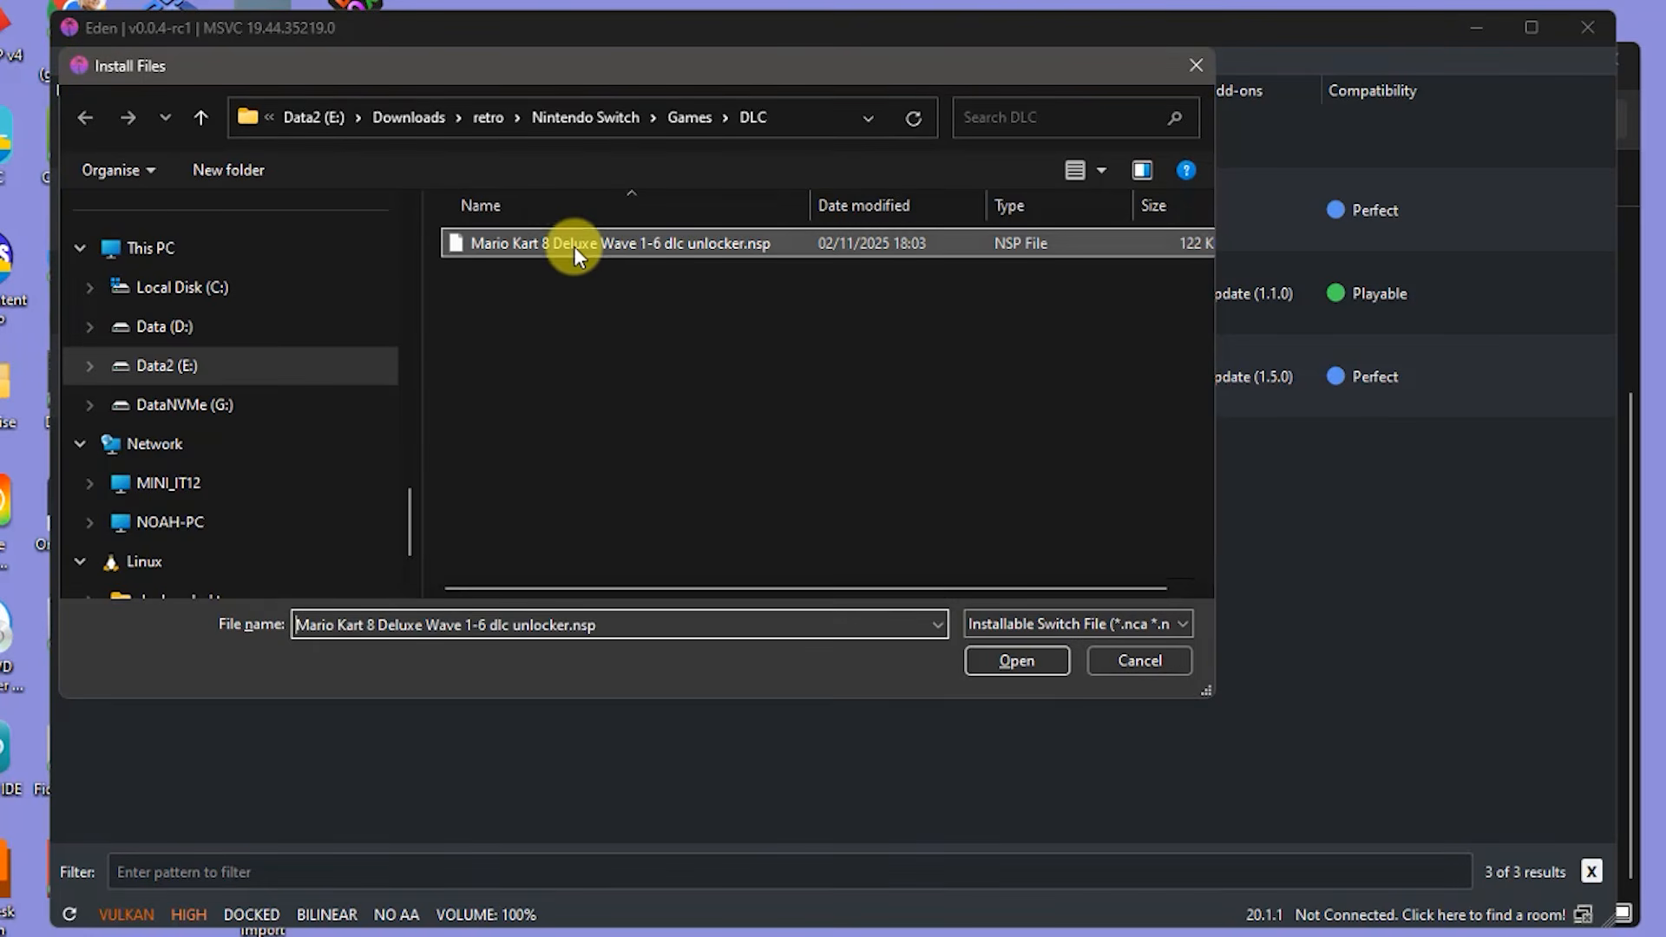
click(1015, 660)
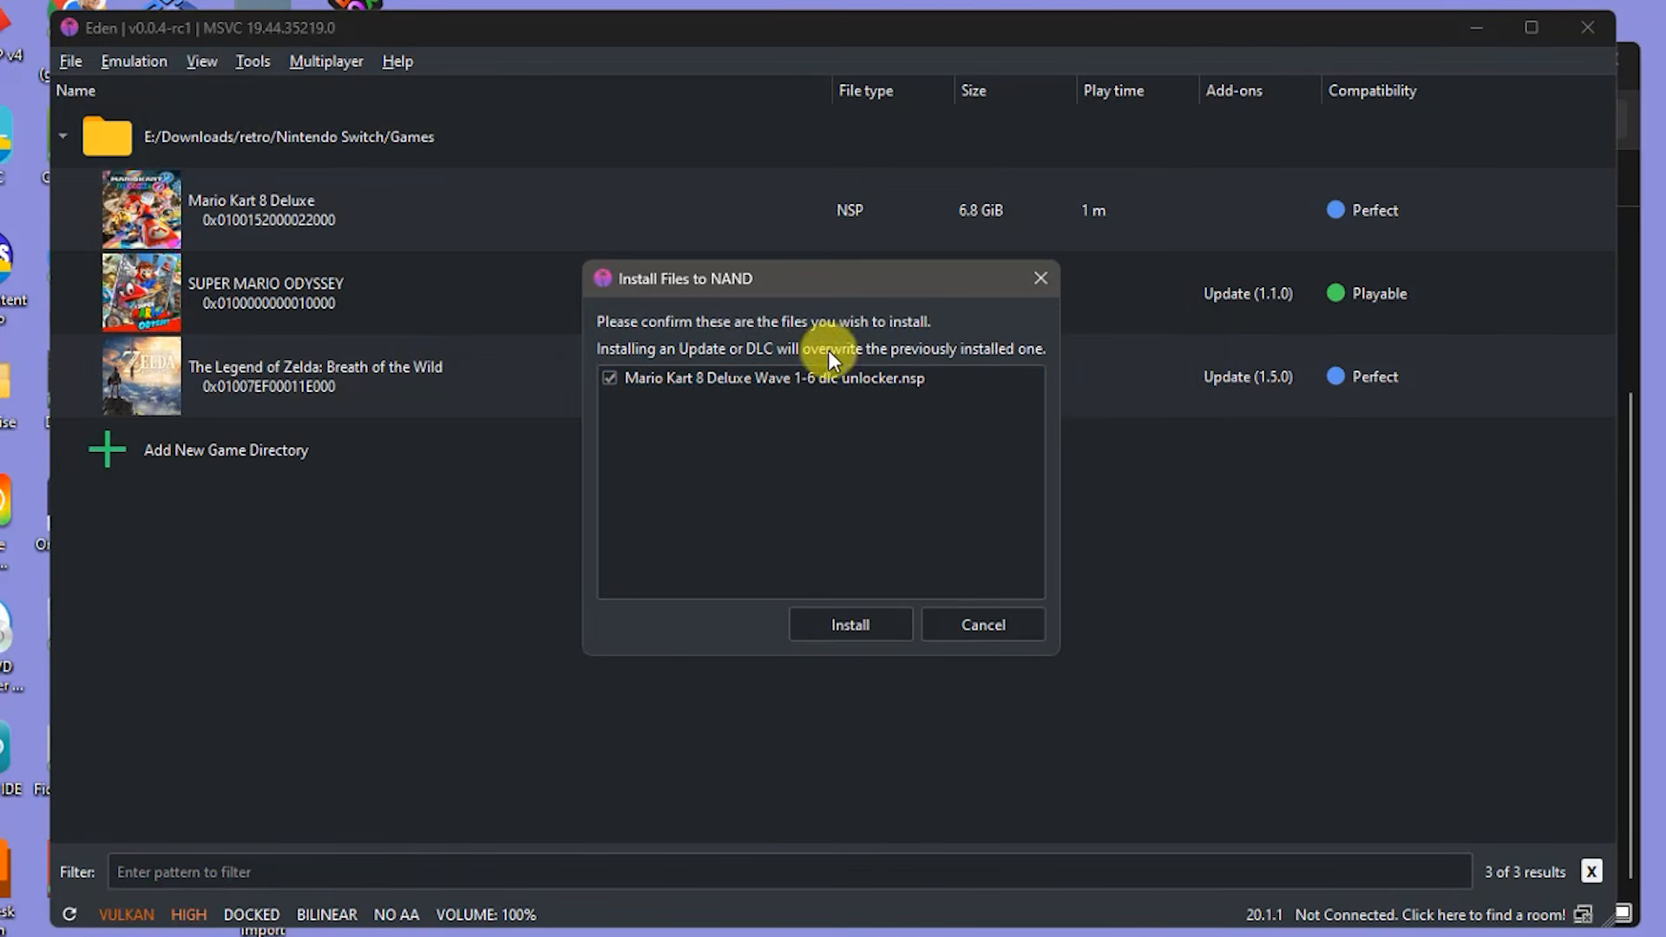
click(843, 621)
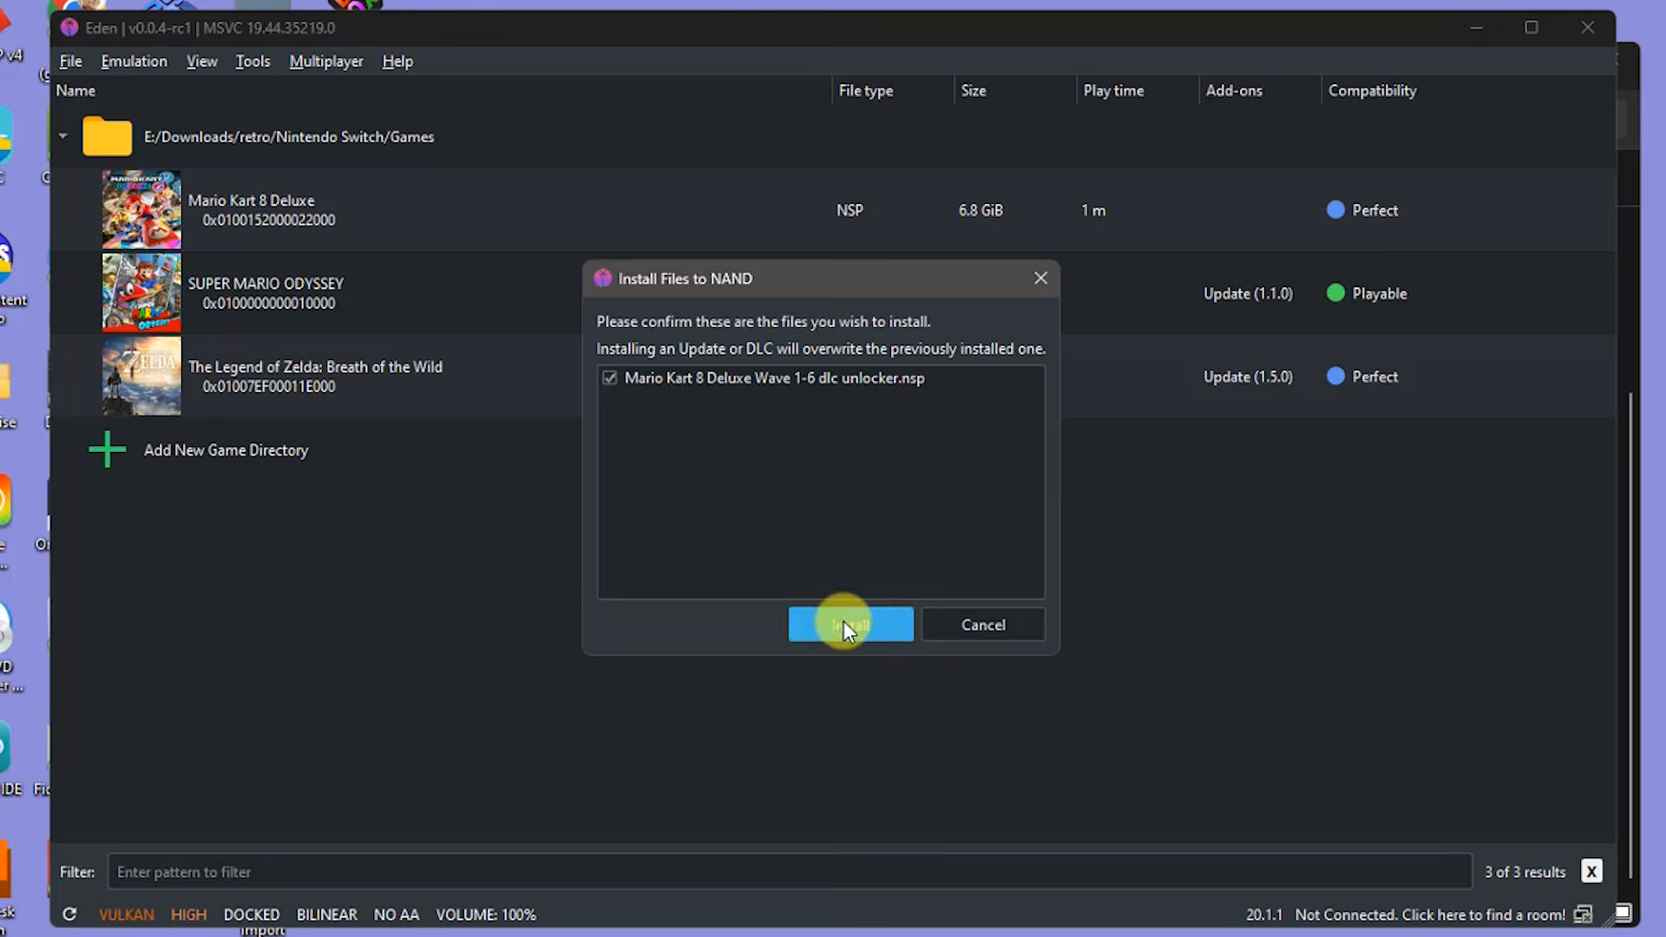
click(882, 518)
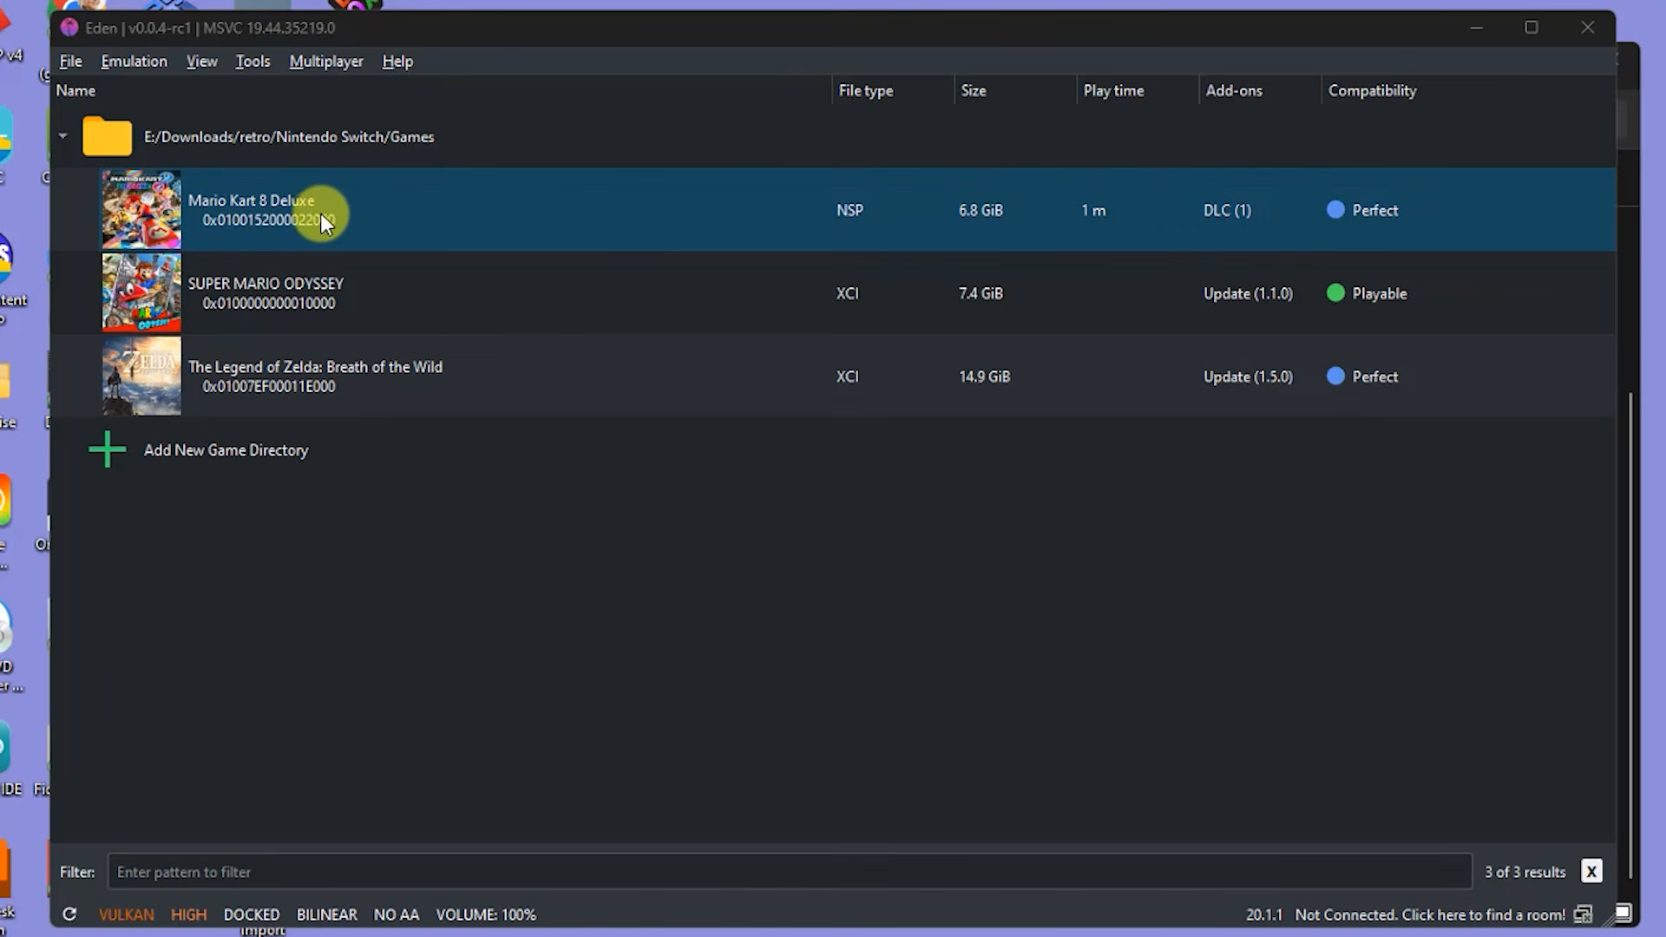
right_click(311, 214)
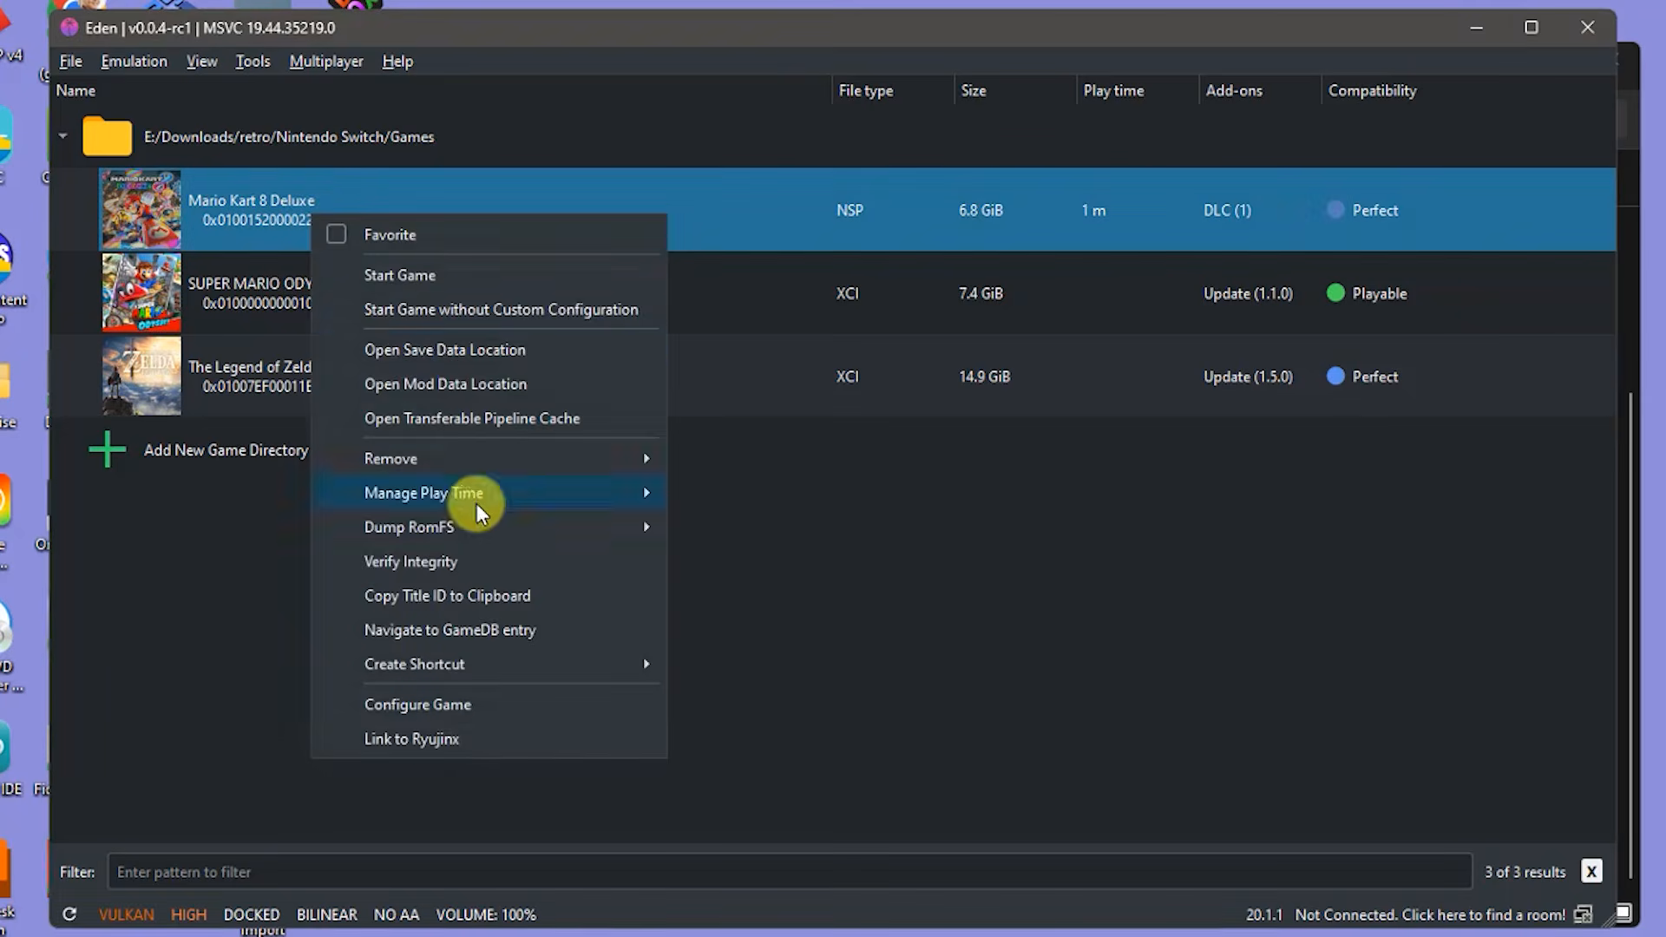
click(434, 705)
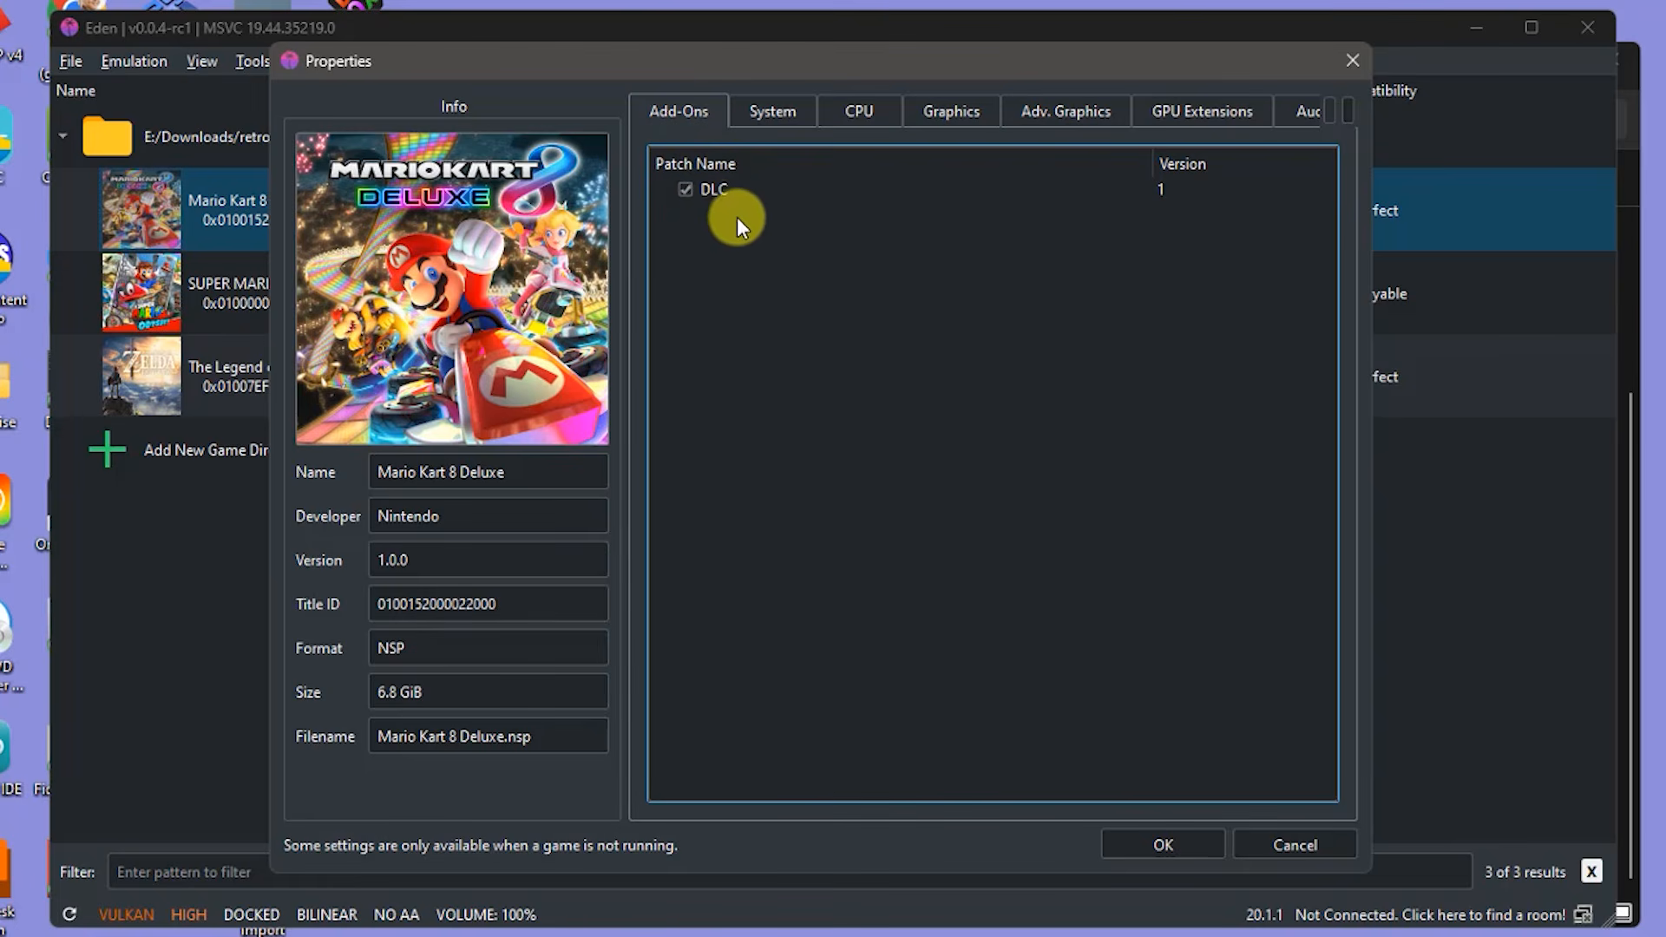
click(687, 188)
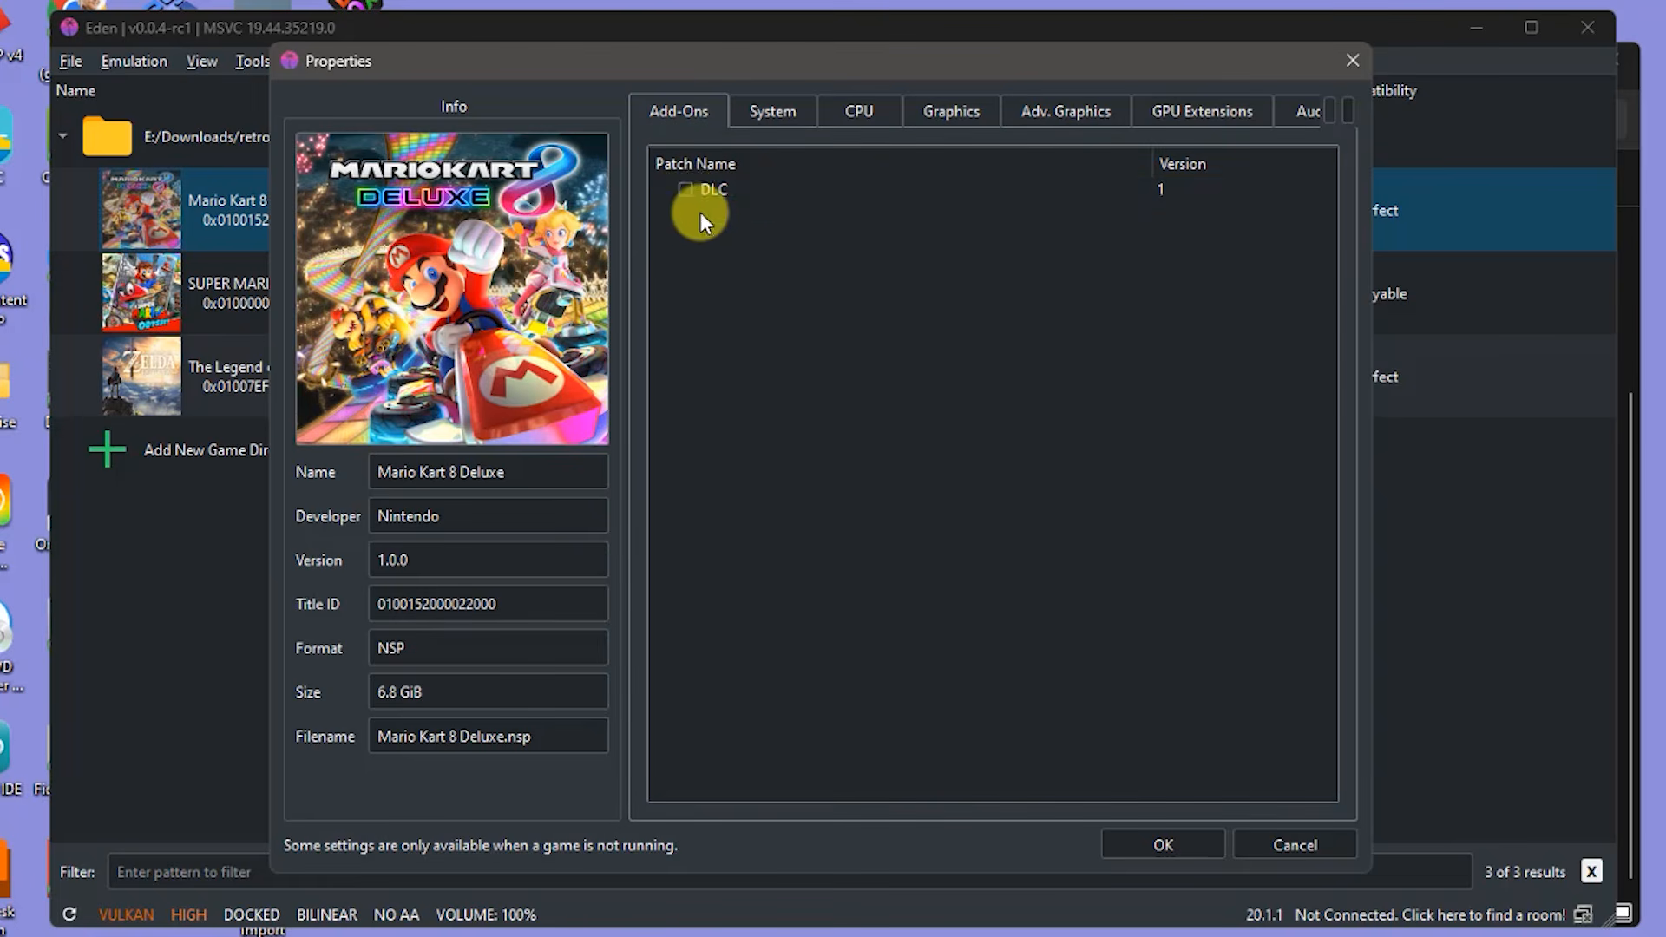
click(685, 188)
click(783, 113)
click(868, 112)
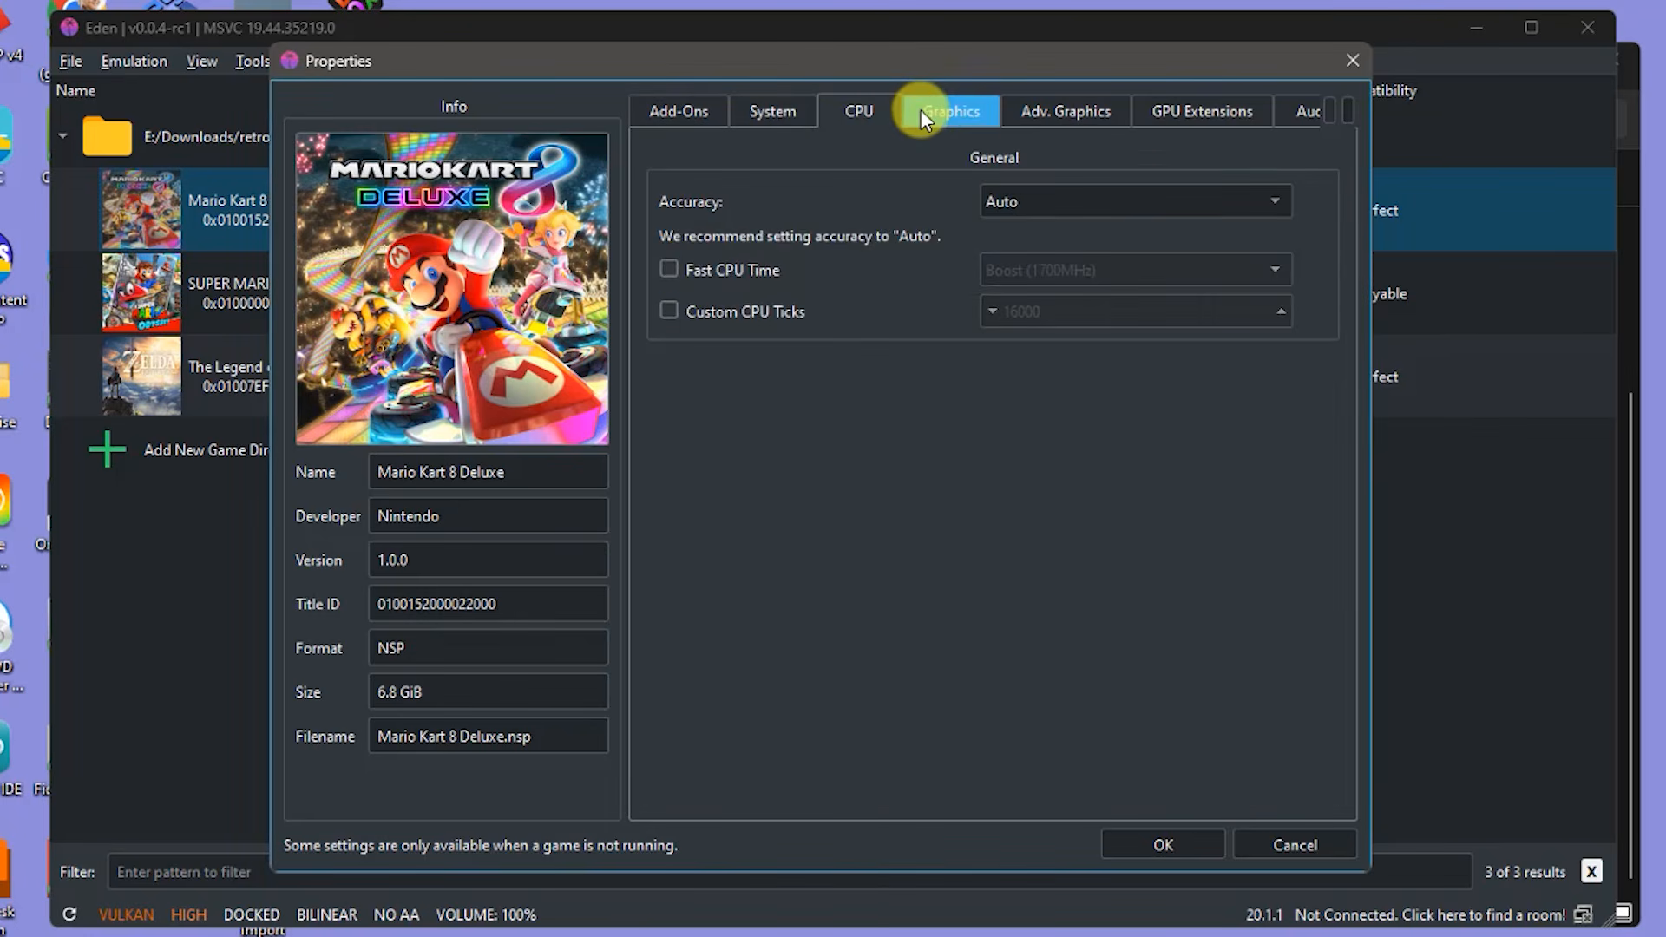
click(947, 111)
click(1063, 111)
click(1193, 111)
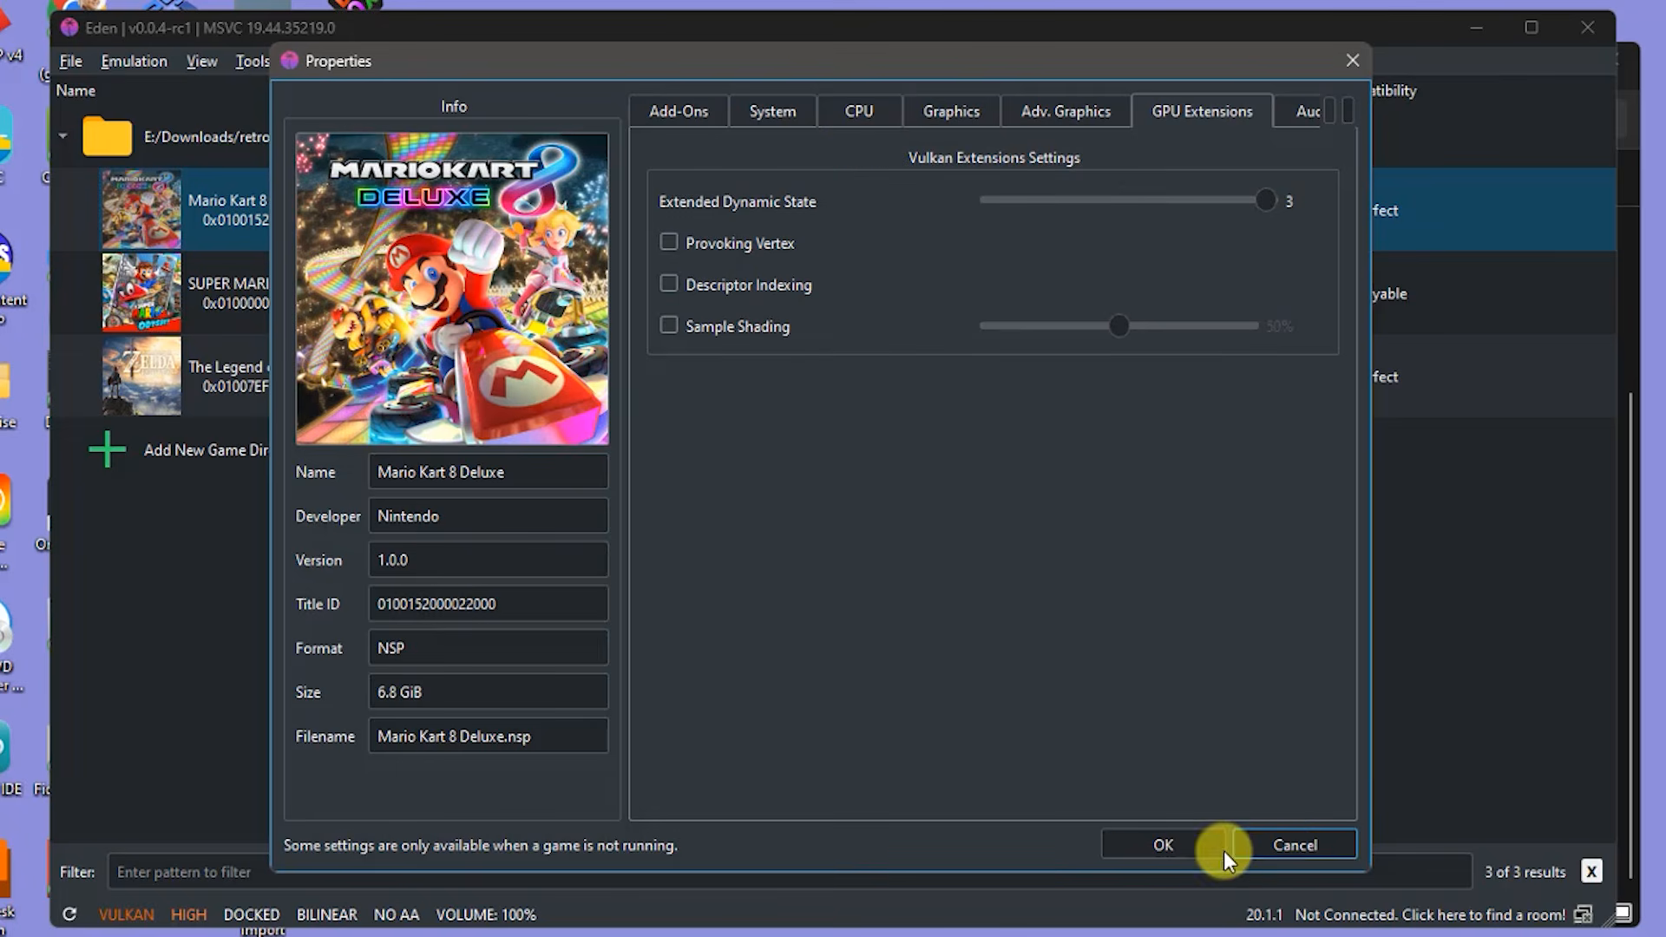
click(1159, 847)
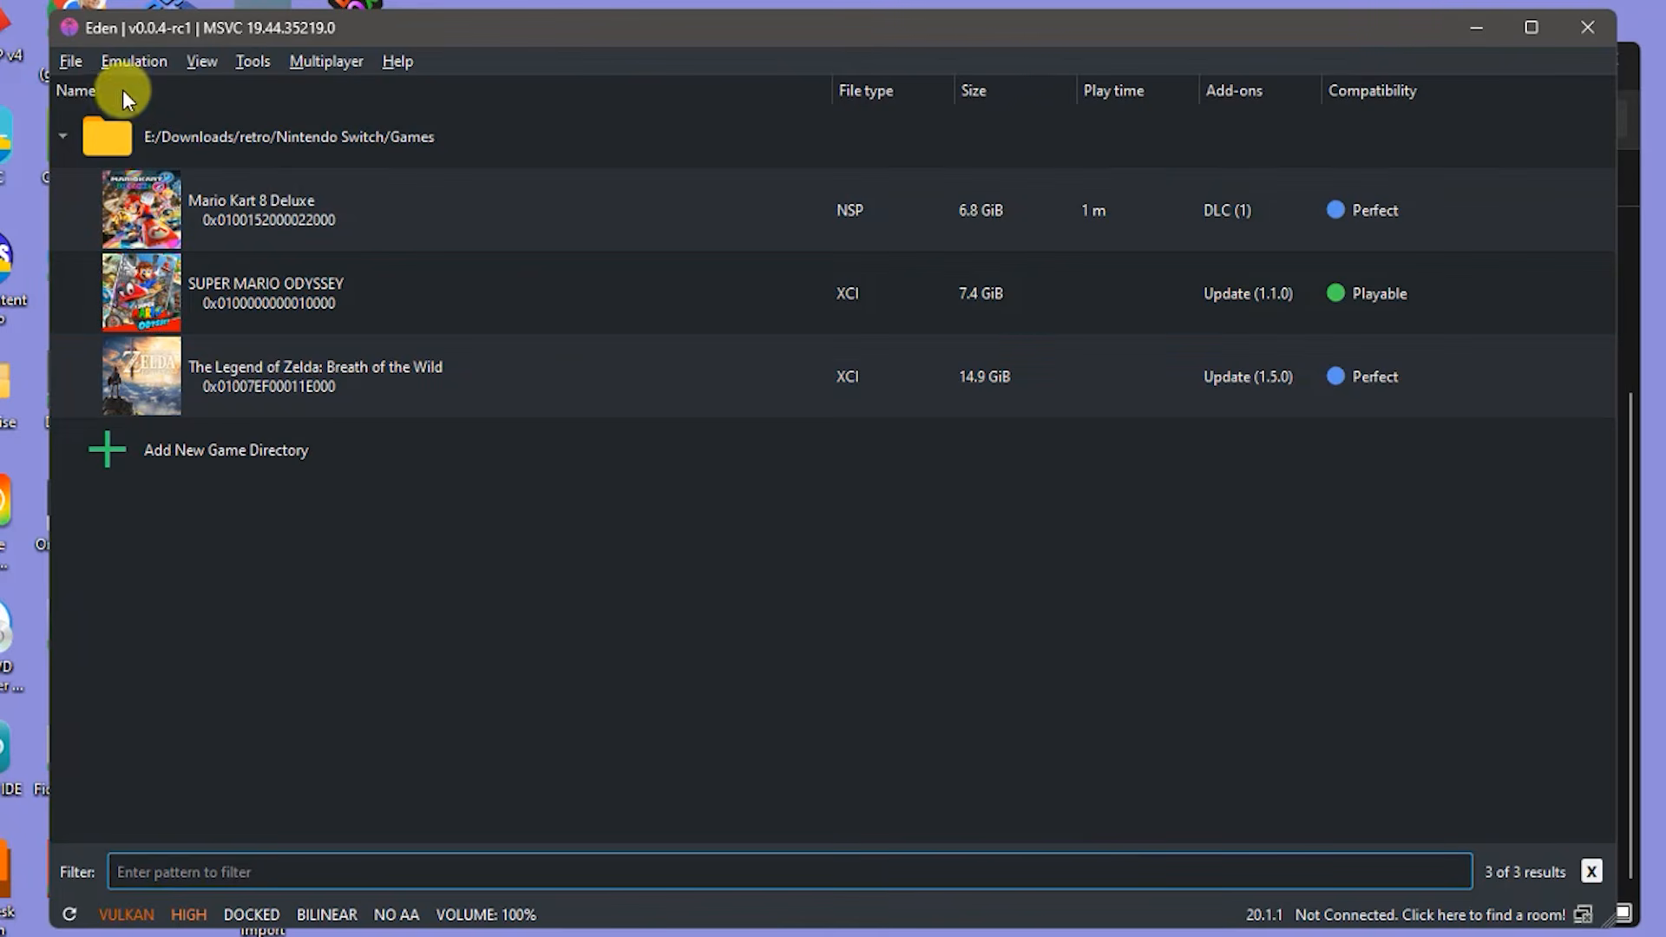
- Open Emulation > Configure and show the General settings category
click(71, 62)
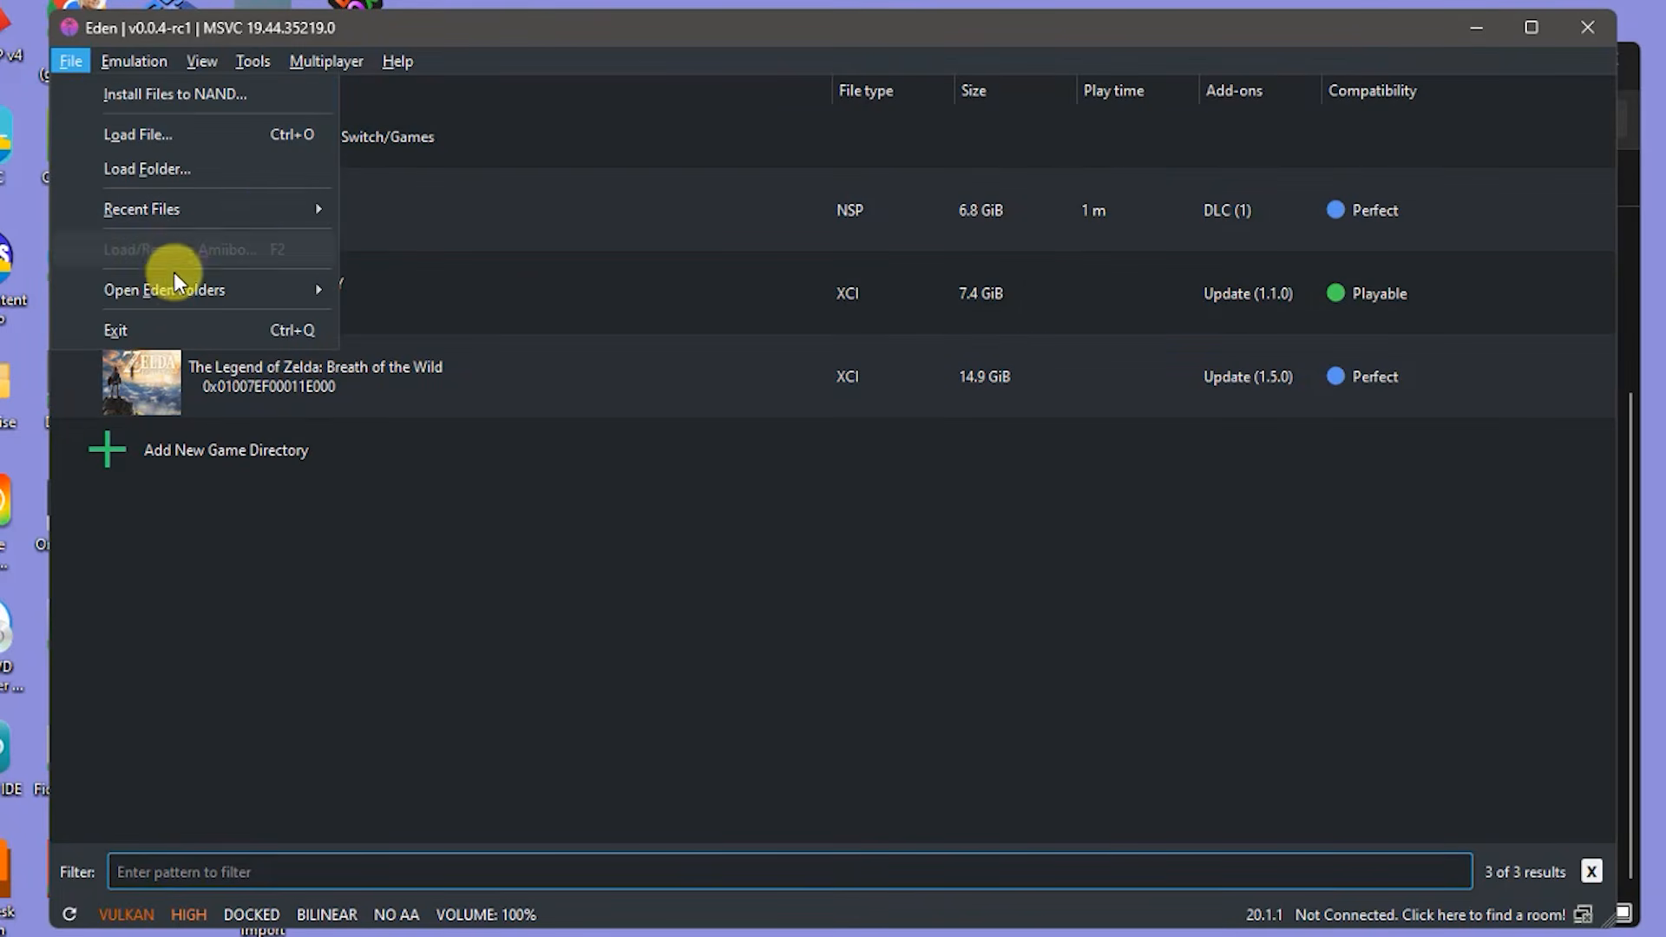
mouse_move(104, 64)
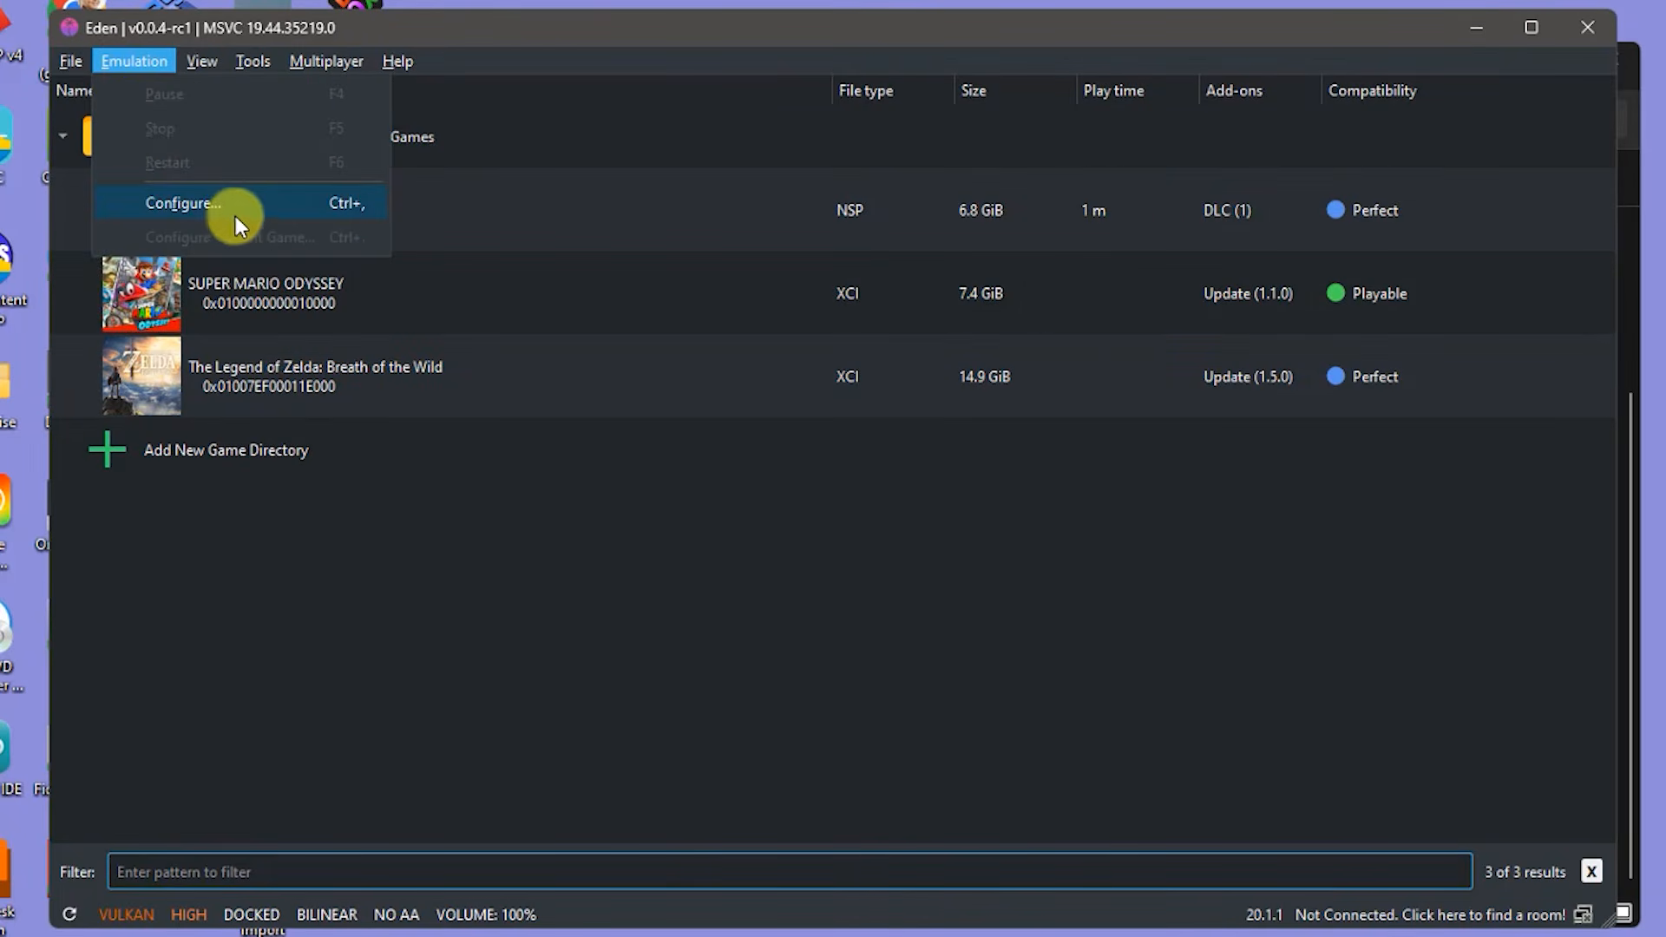
click(211, 203)
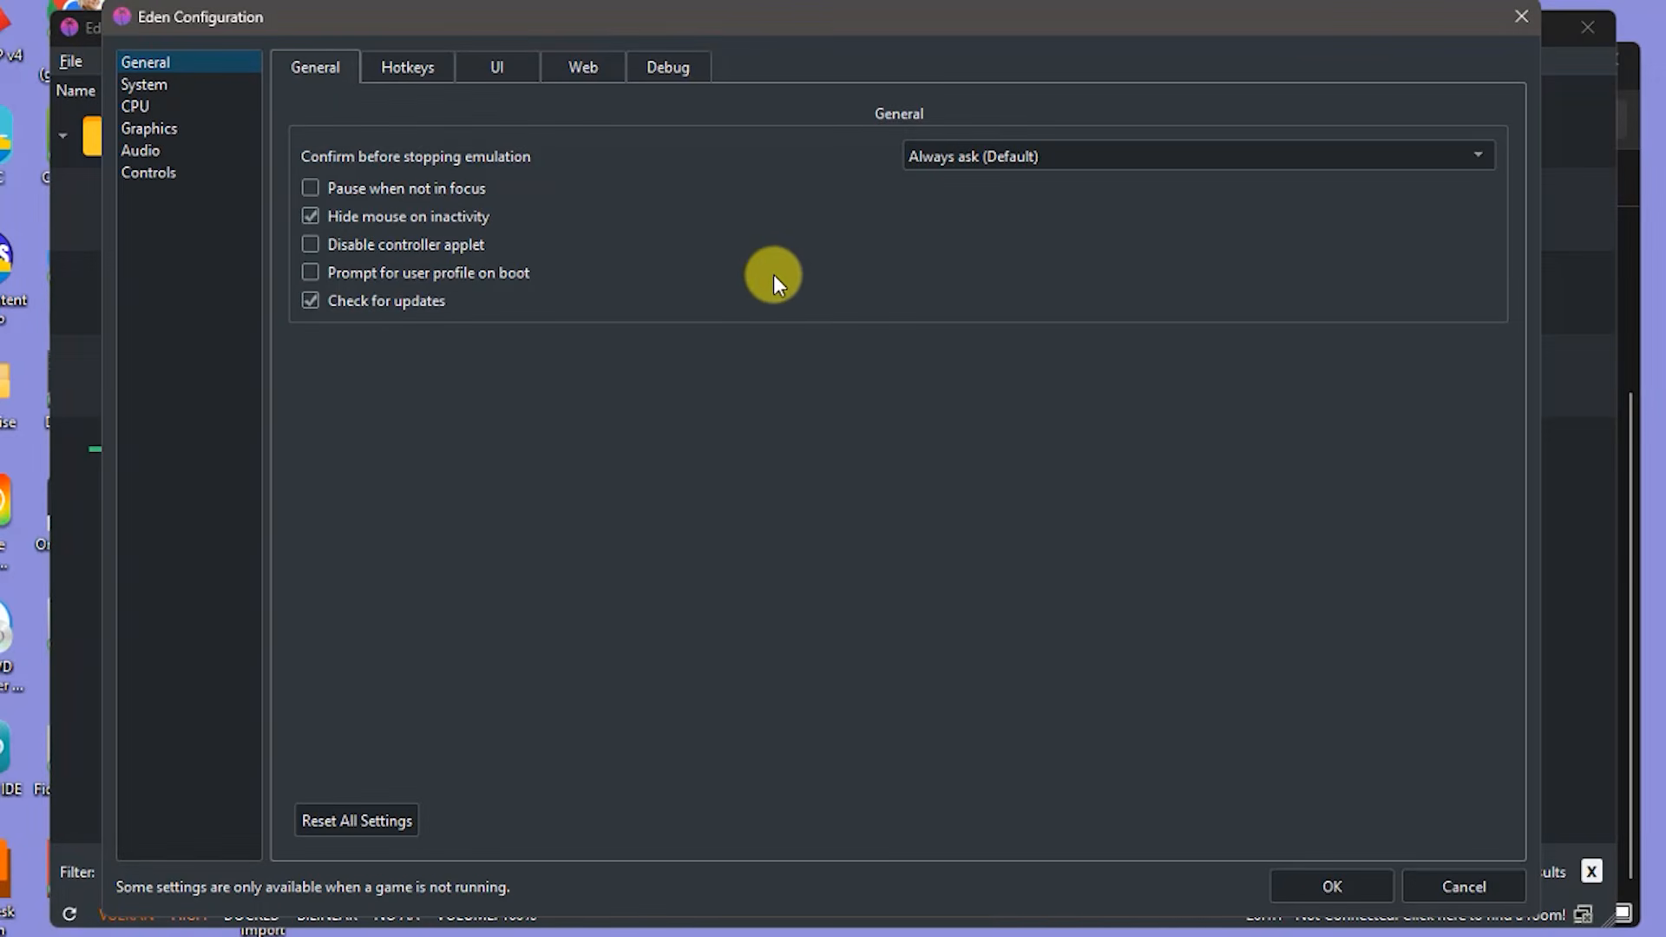
click(170, 61)
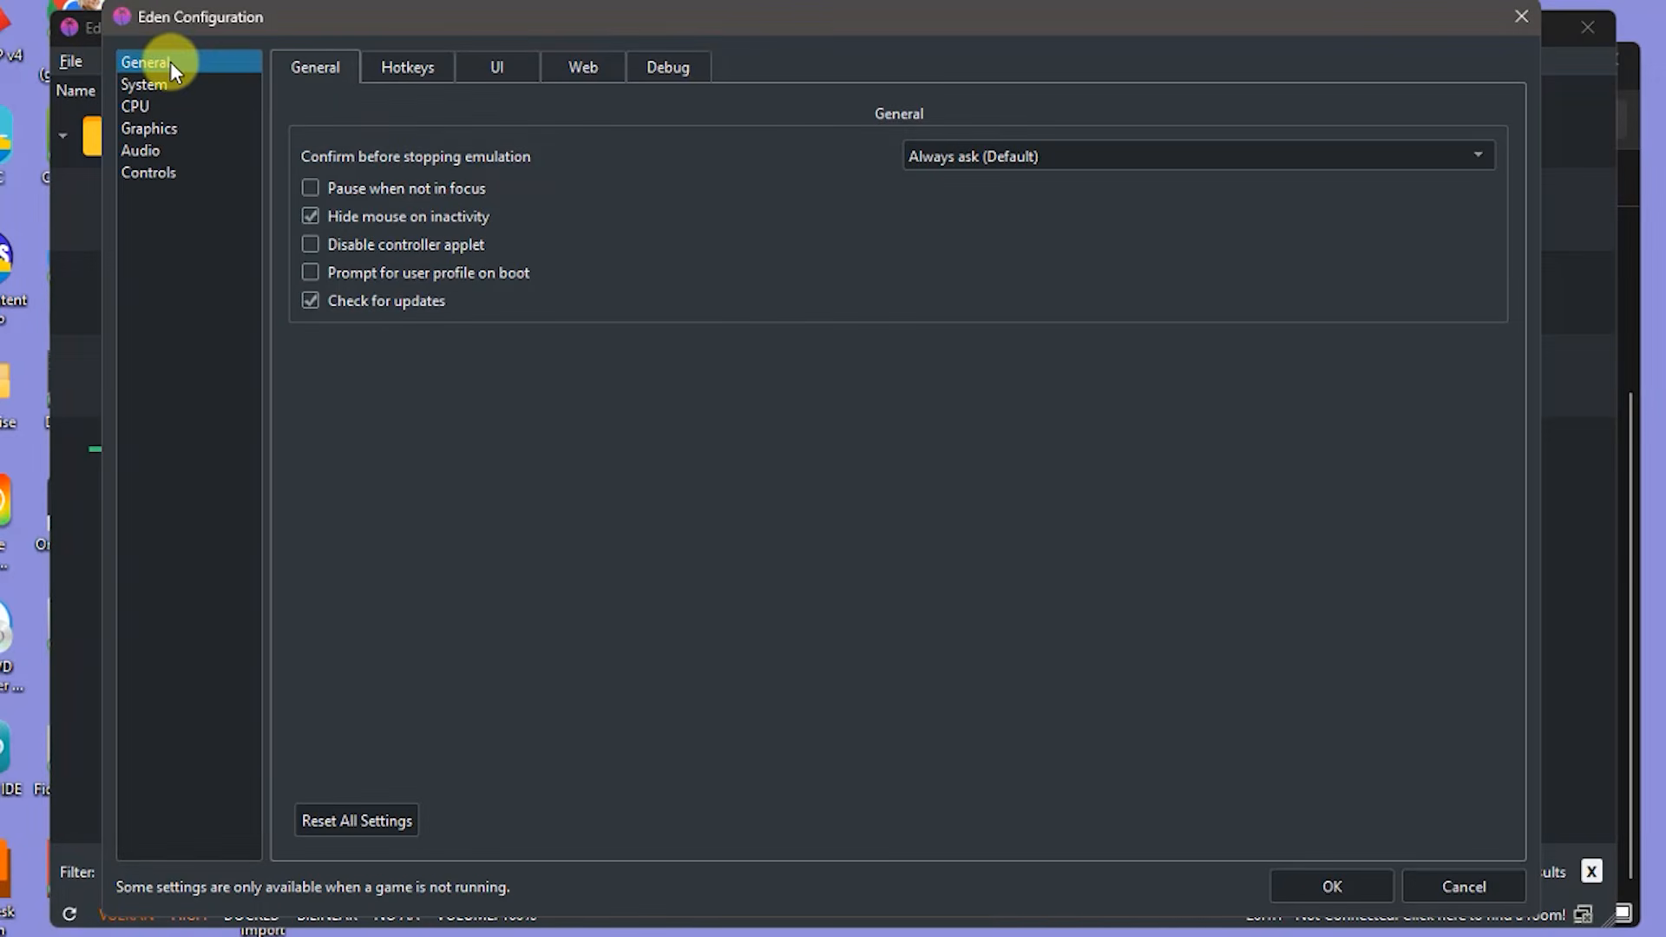
click(155, 126)
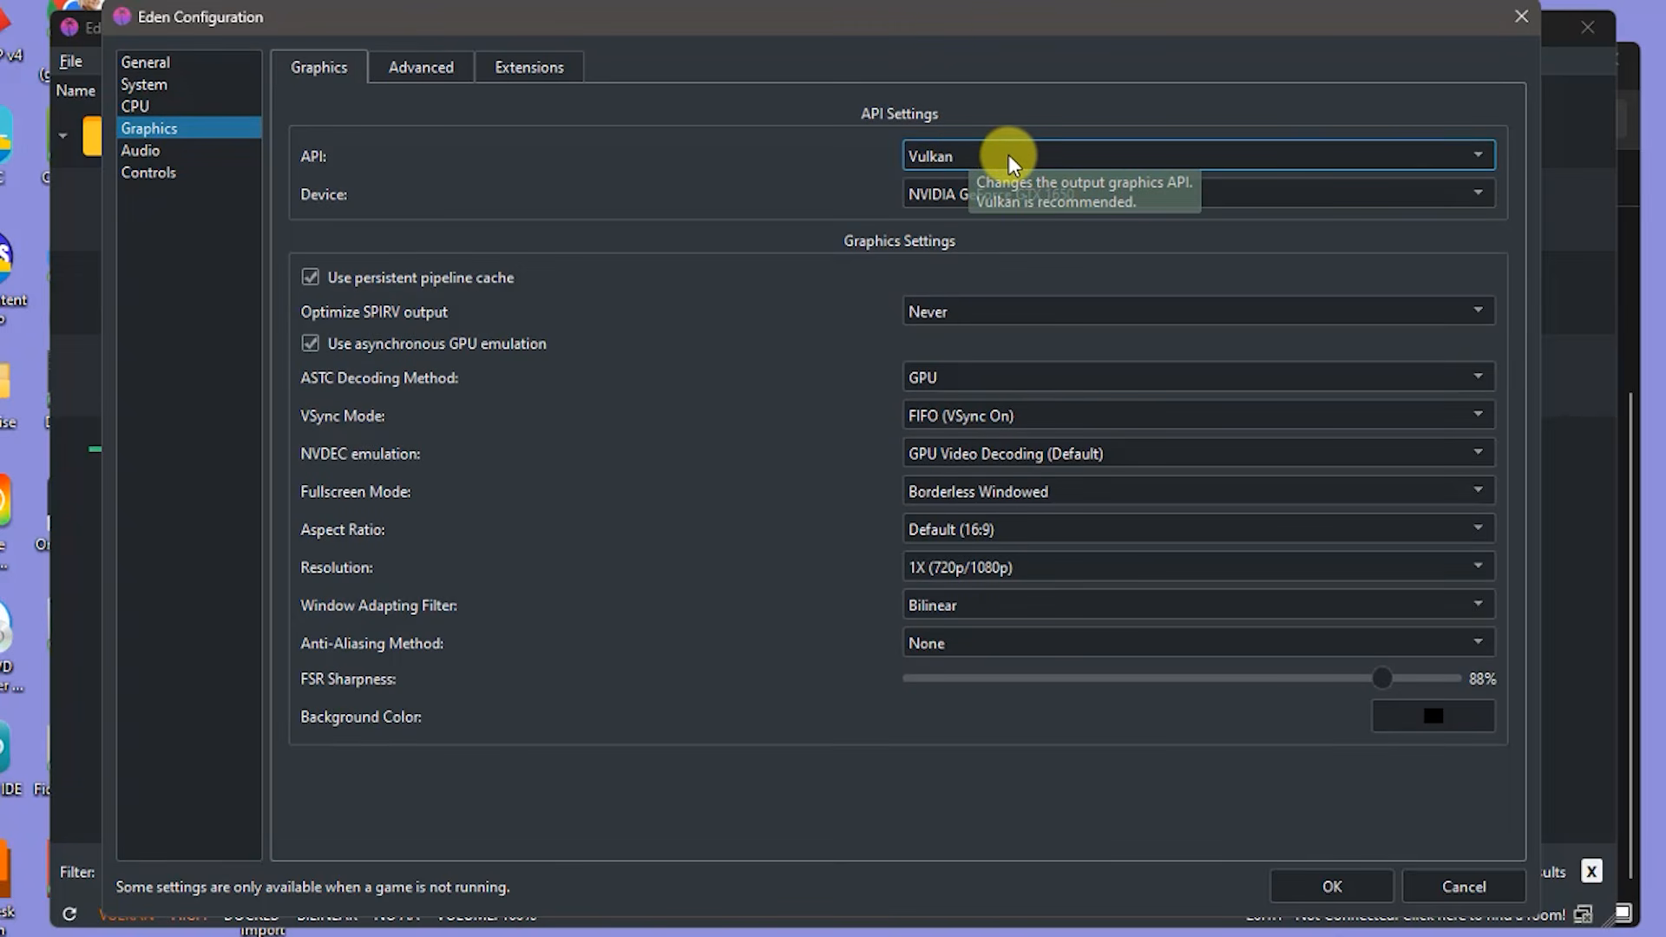
- Keep the Vulkan API, NVIDIA GeForce GTX 1650 device and 1X (720p/1080p) resolution
click(1476, 158)
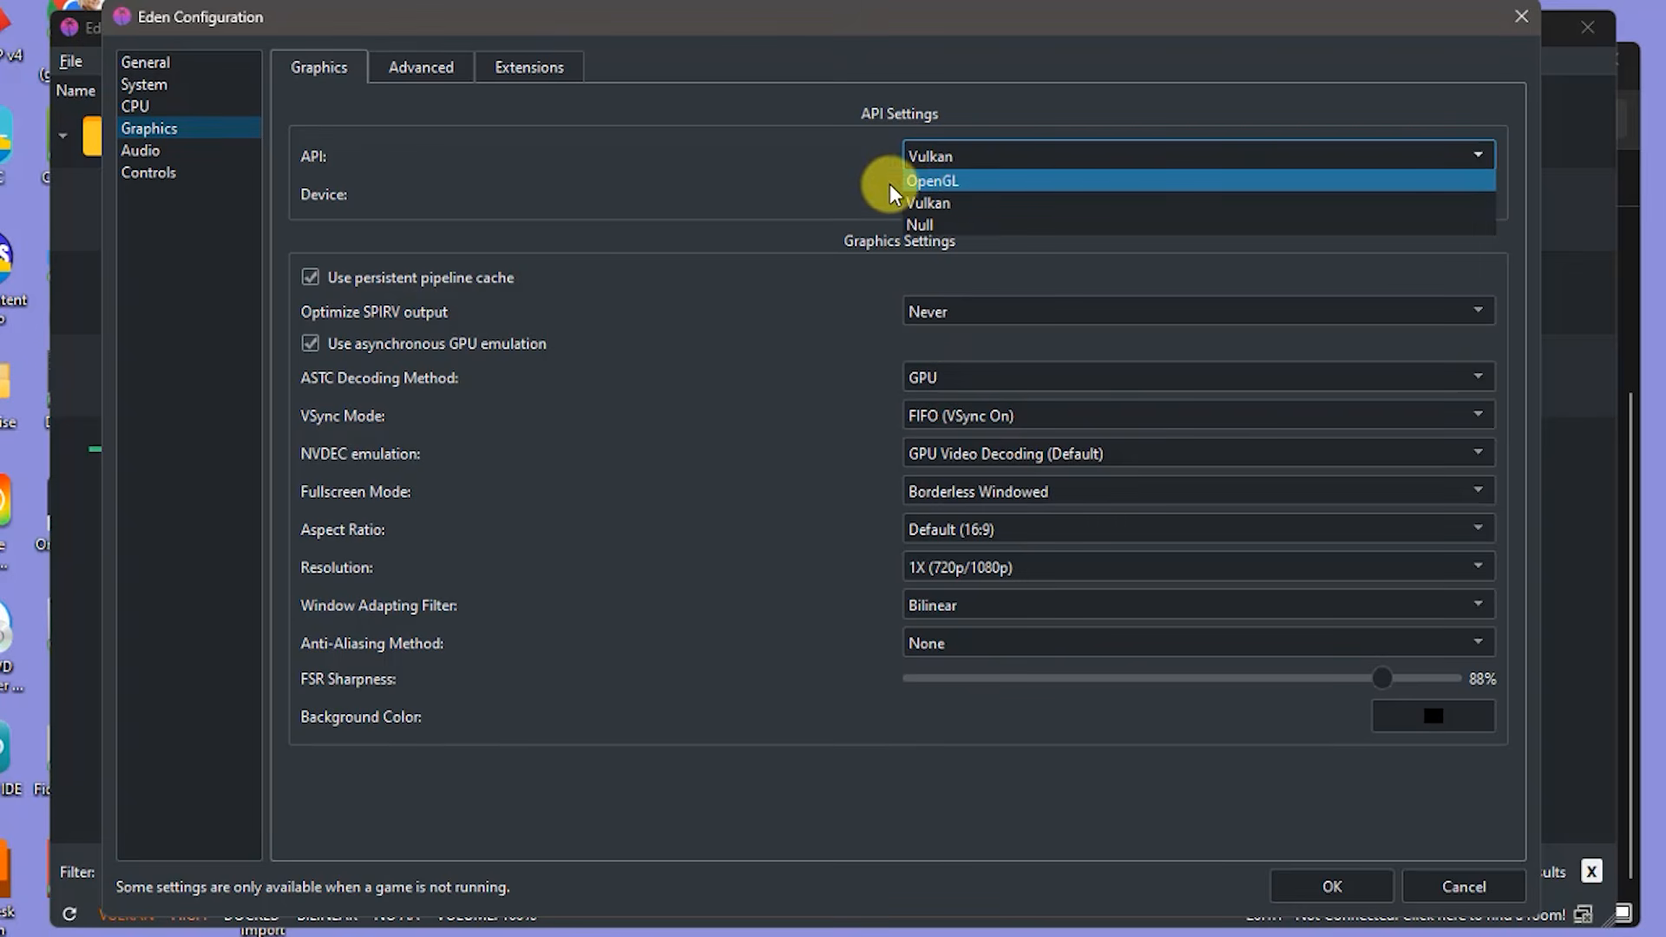
click(819, 174)
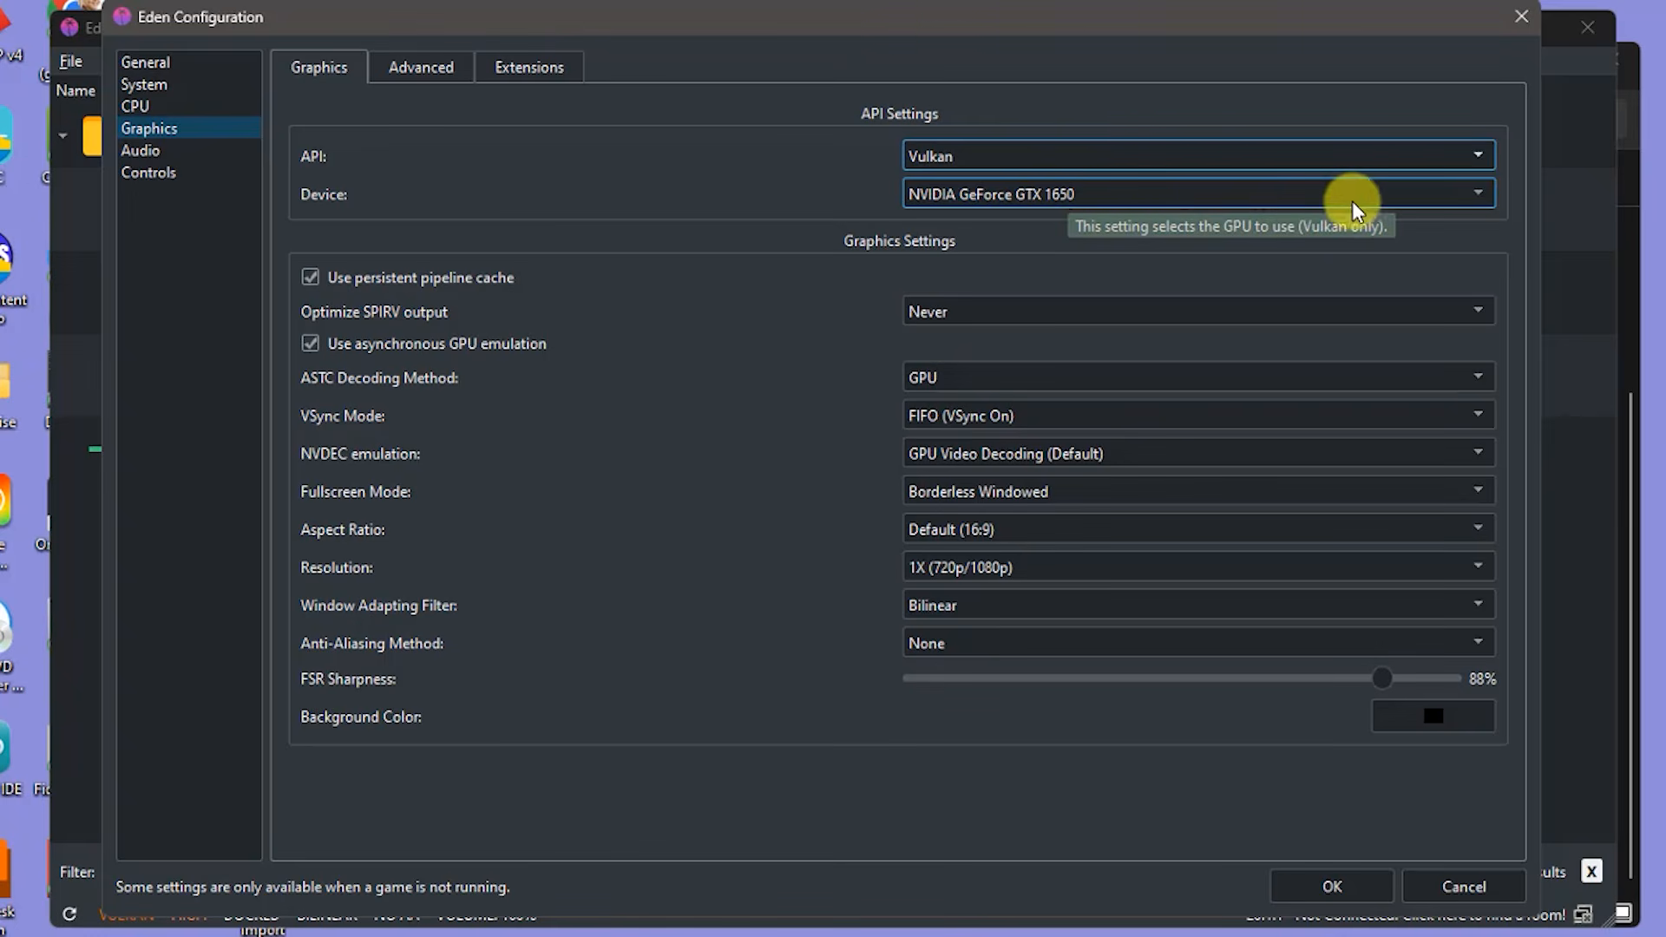
click(1477, 195)
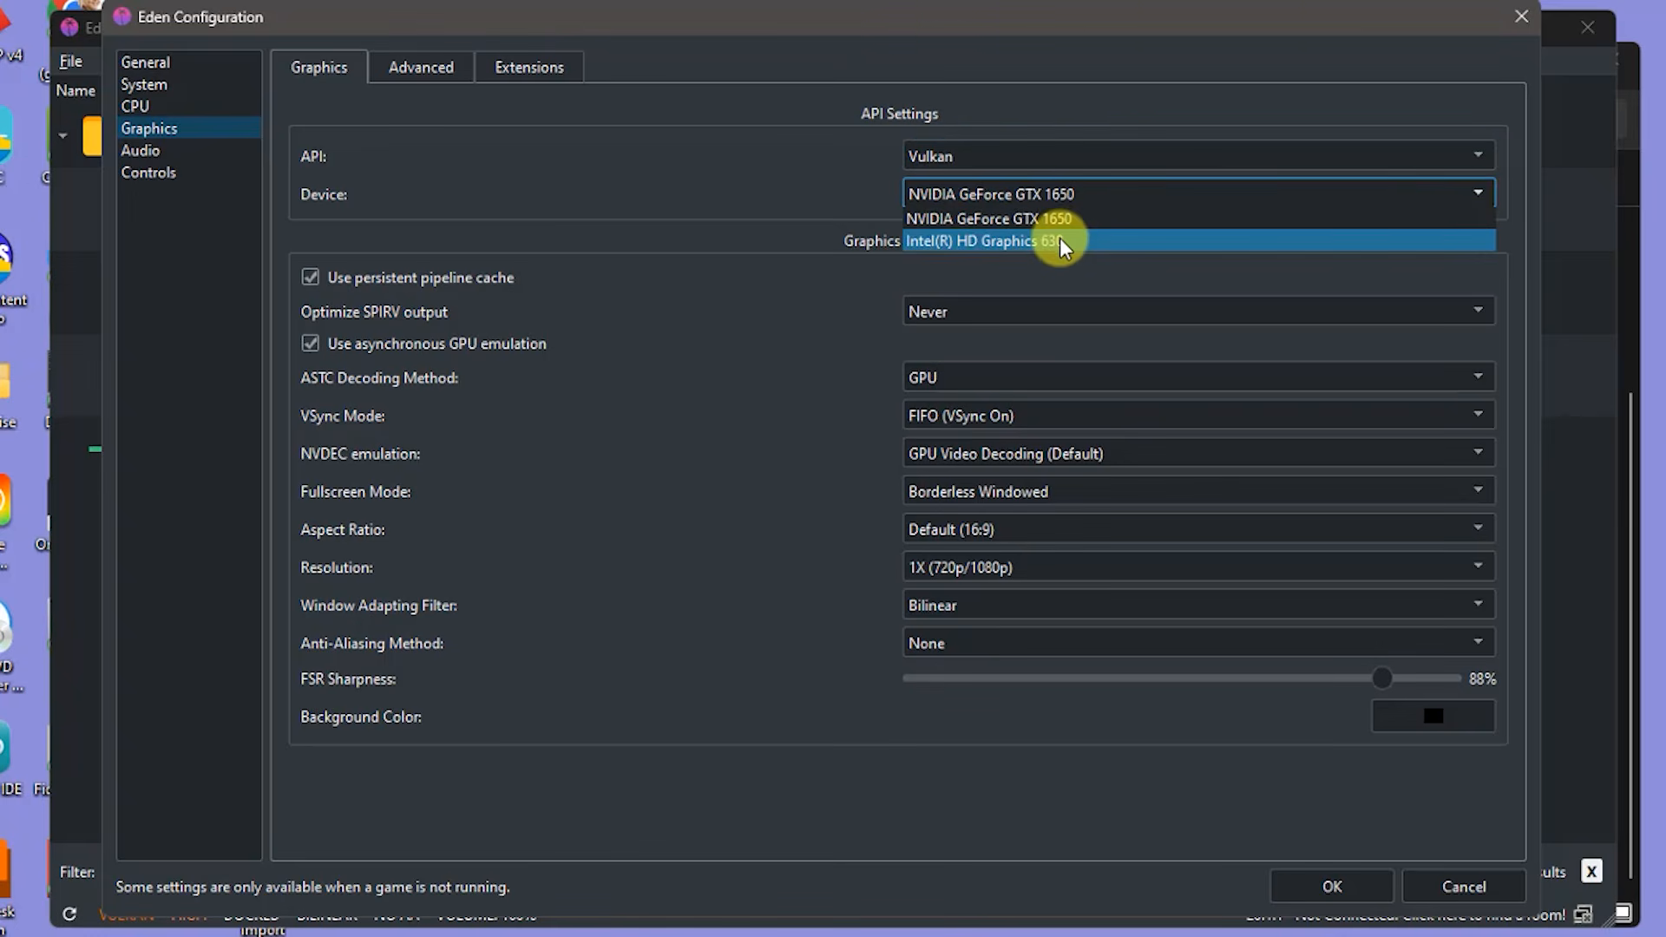
click(826, 193)
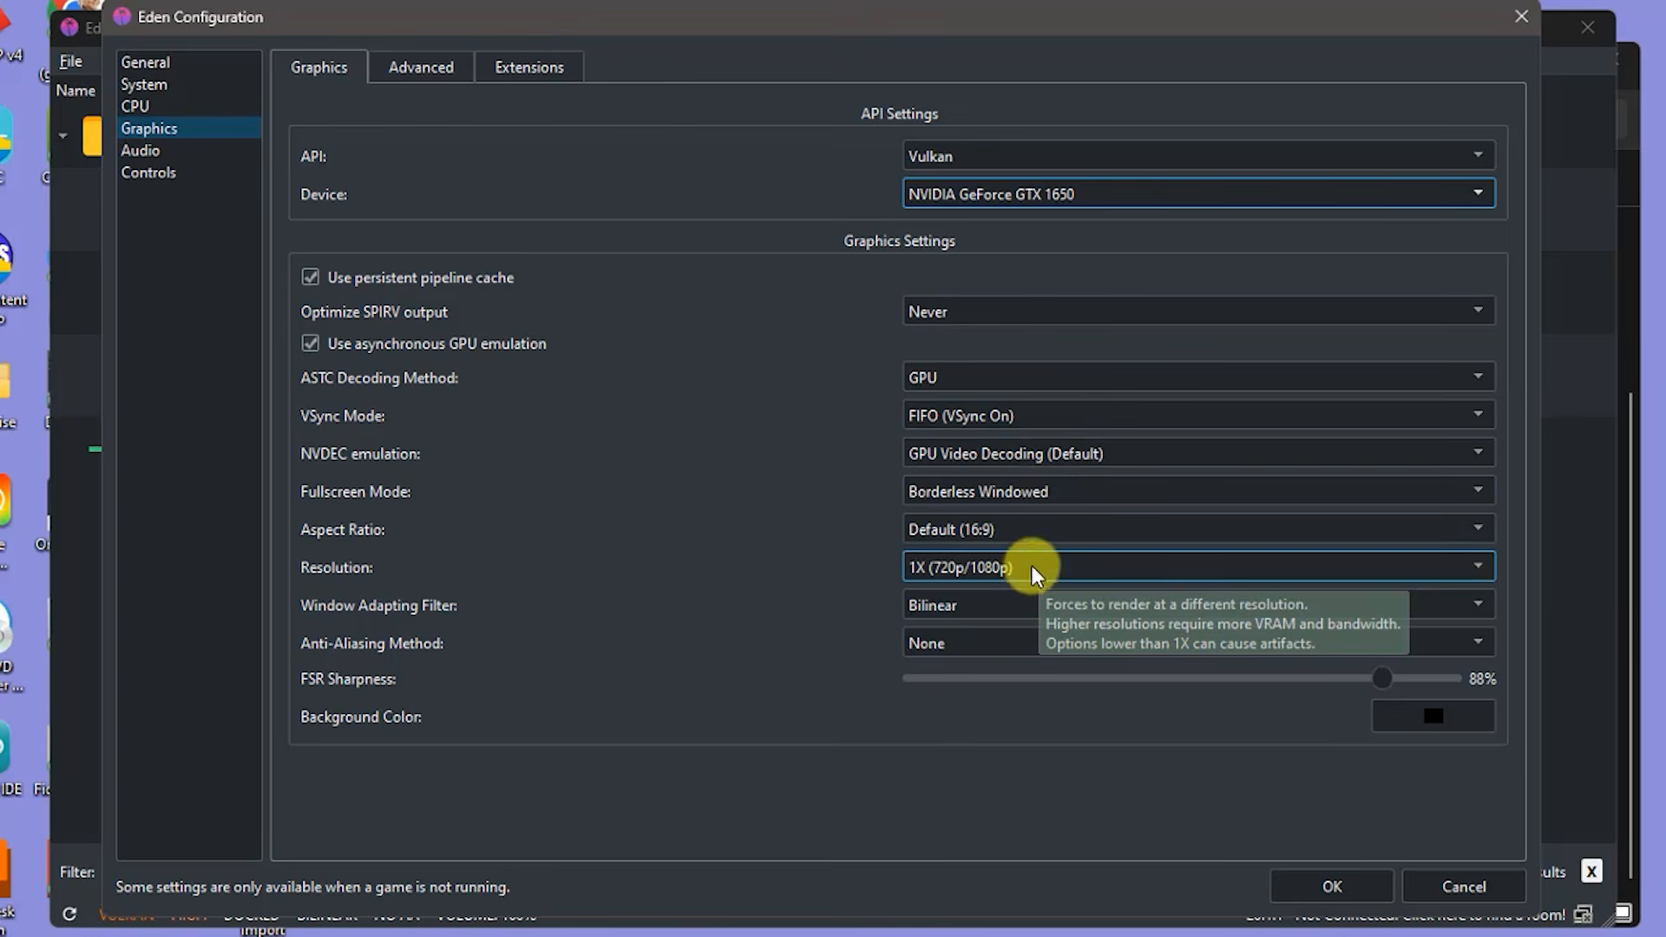
click(1475, 567)
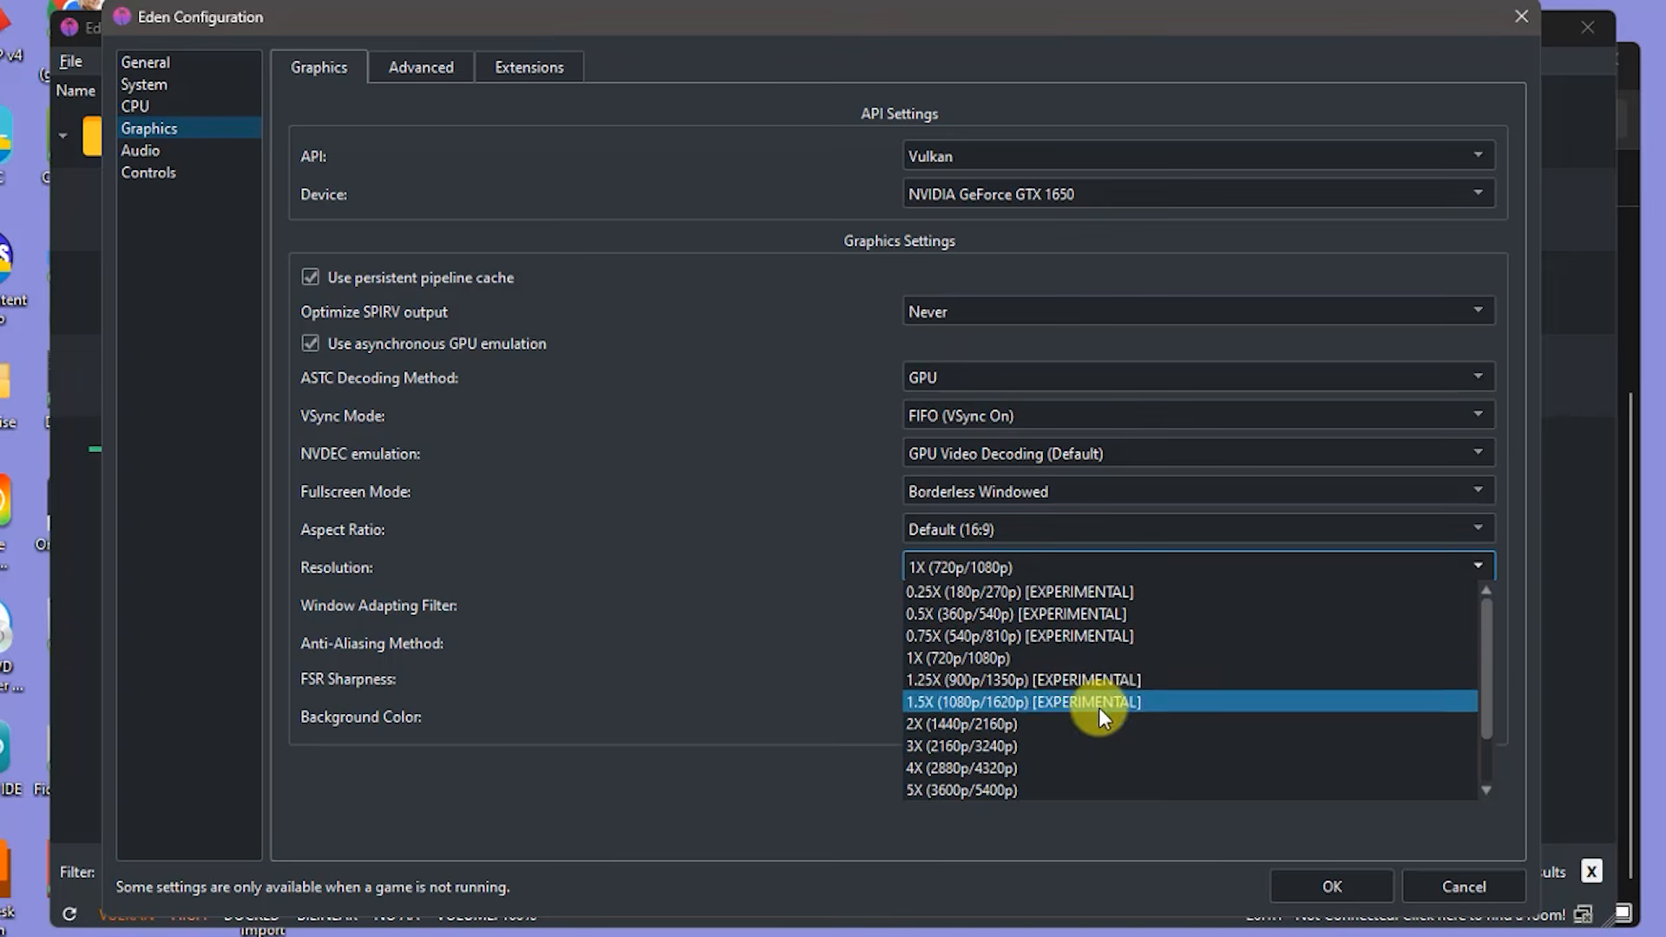
click(1023, 661)
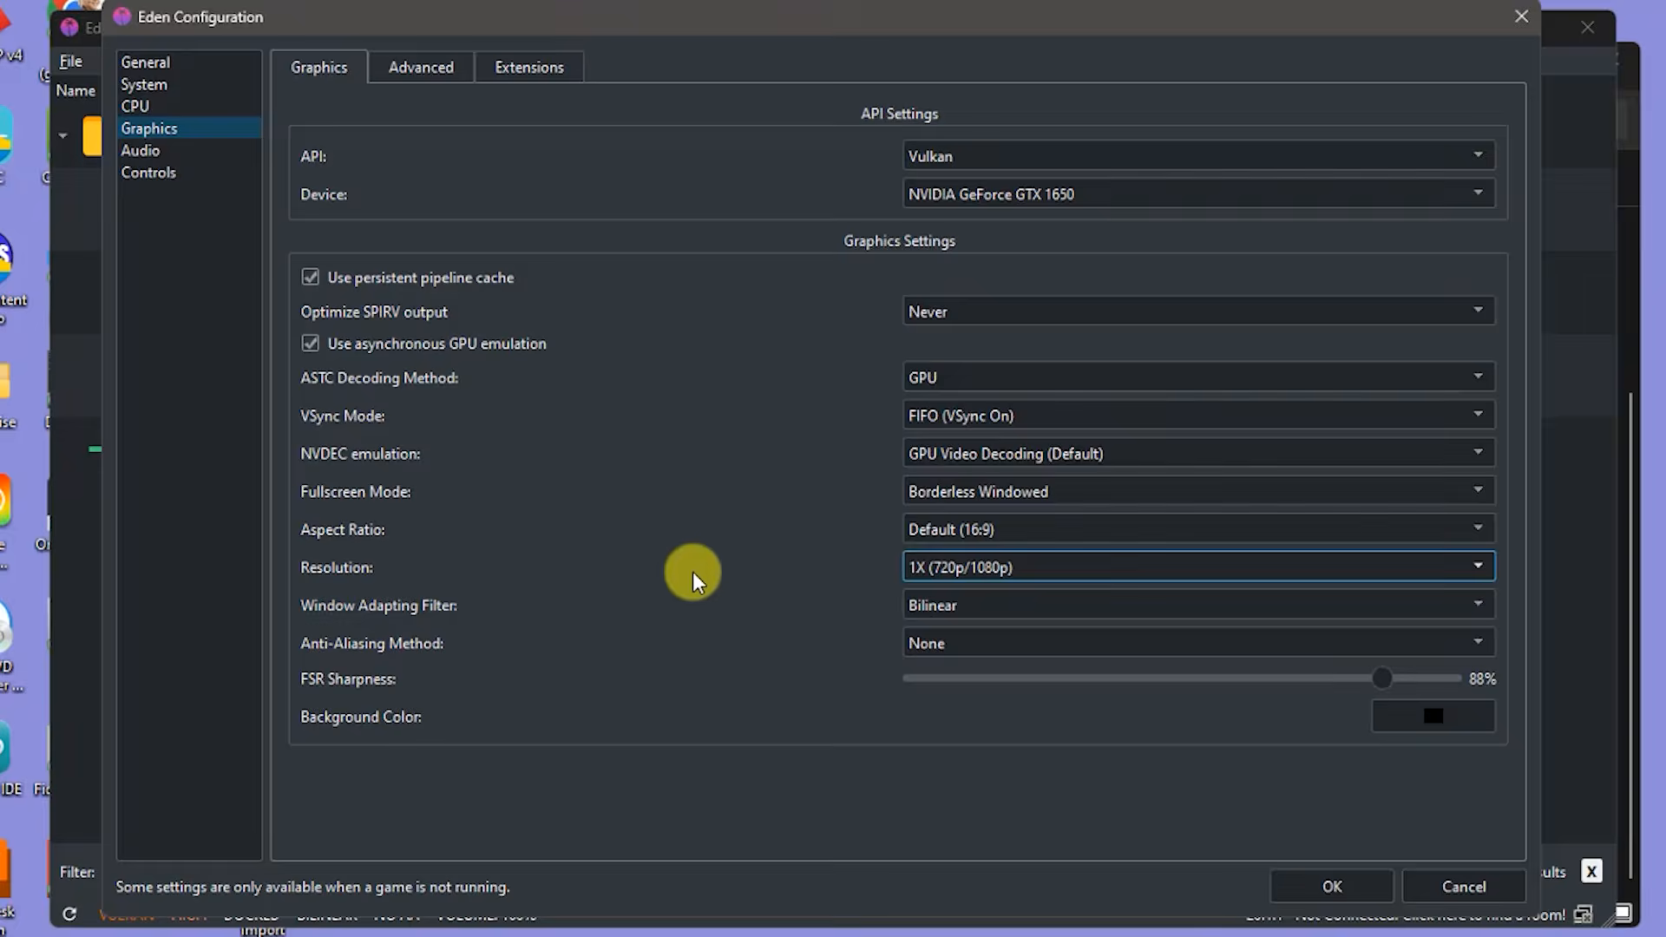
click(426, 69)
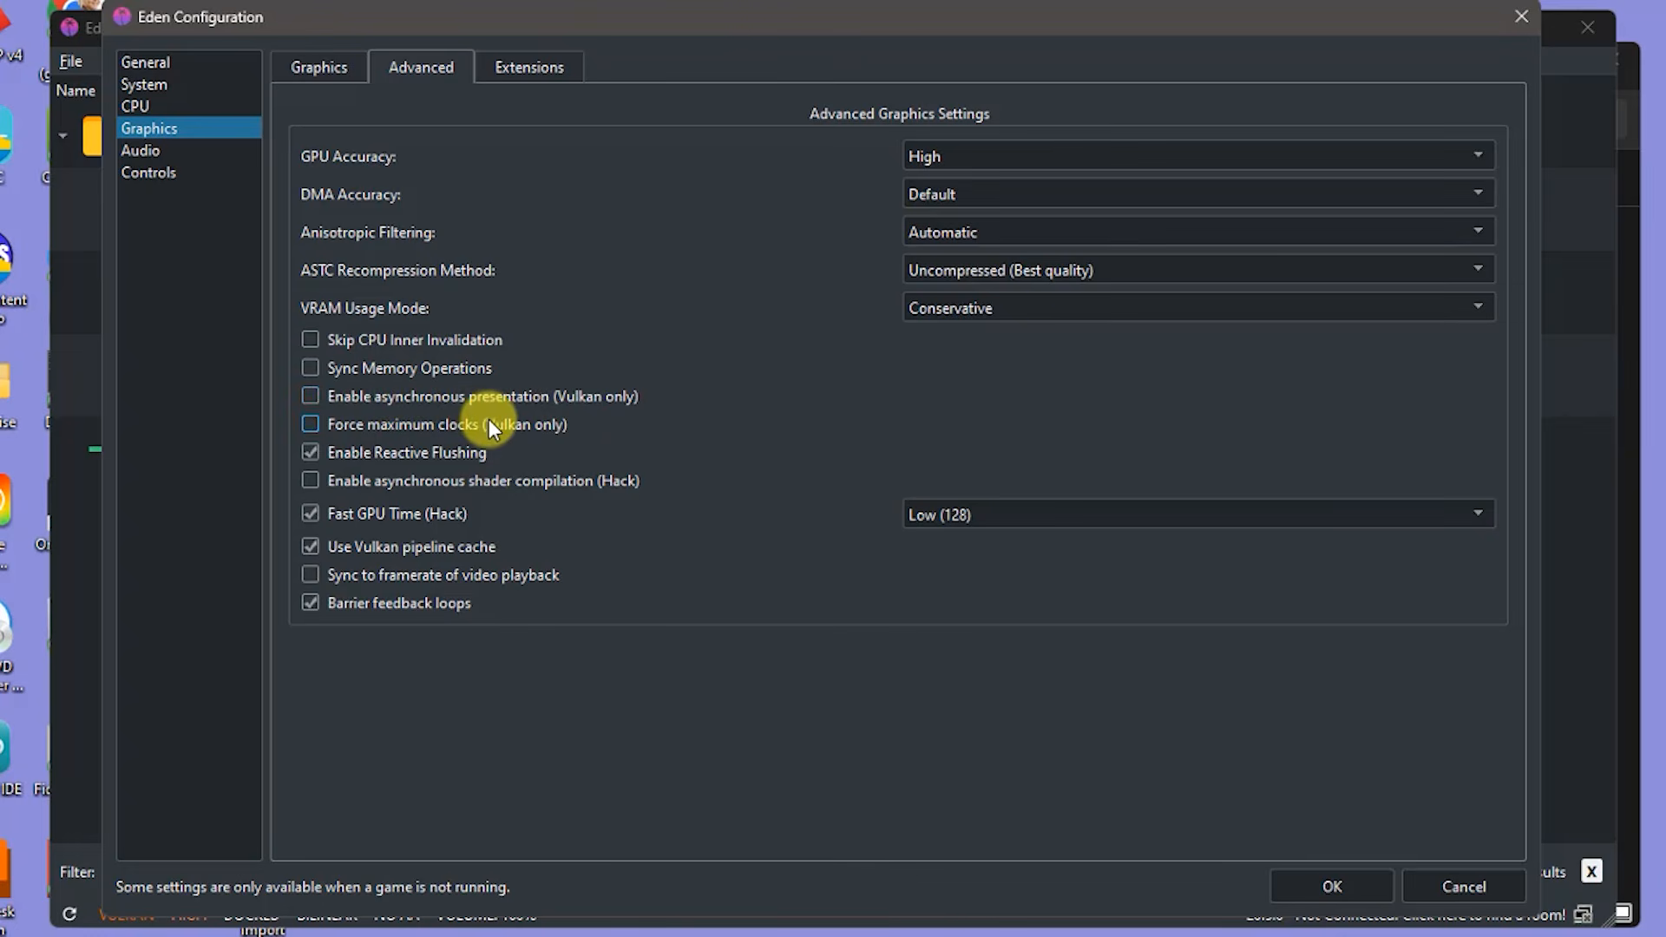
- Review the Advanced graphics option tooltips, then return to the main Graphics tab
mouse_move(479, 400)
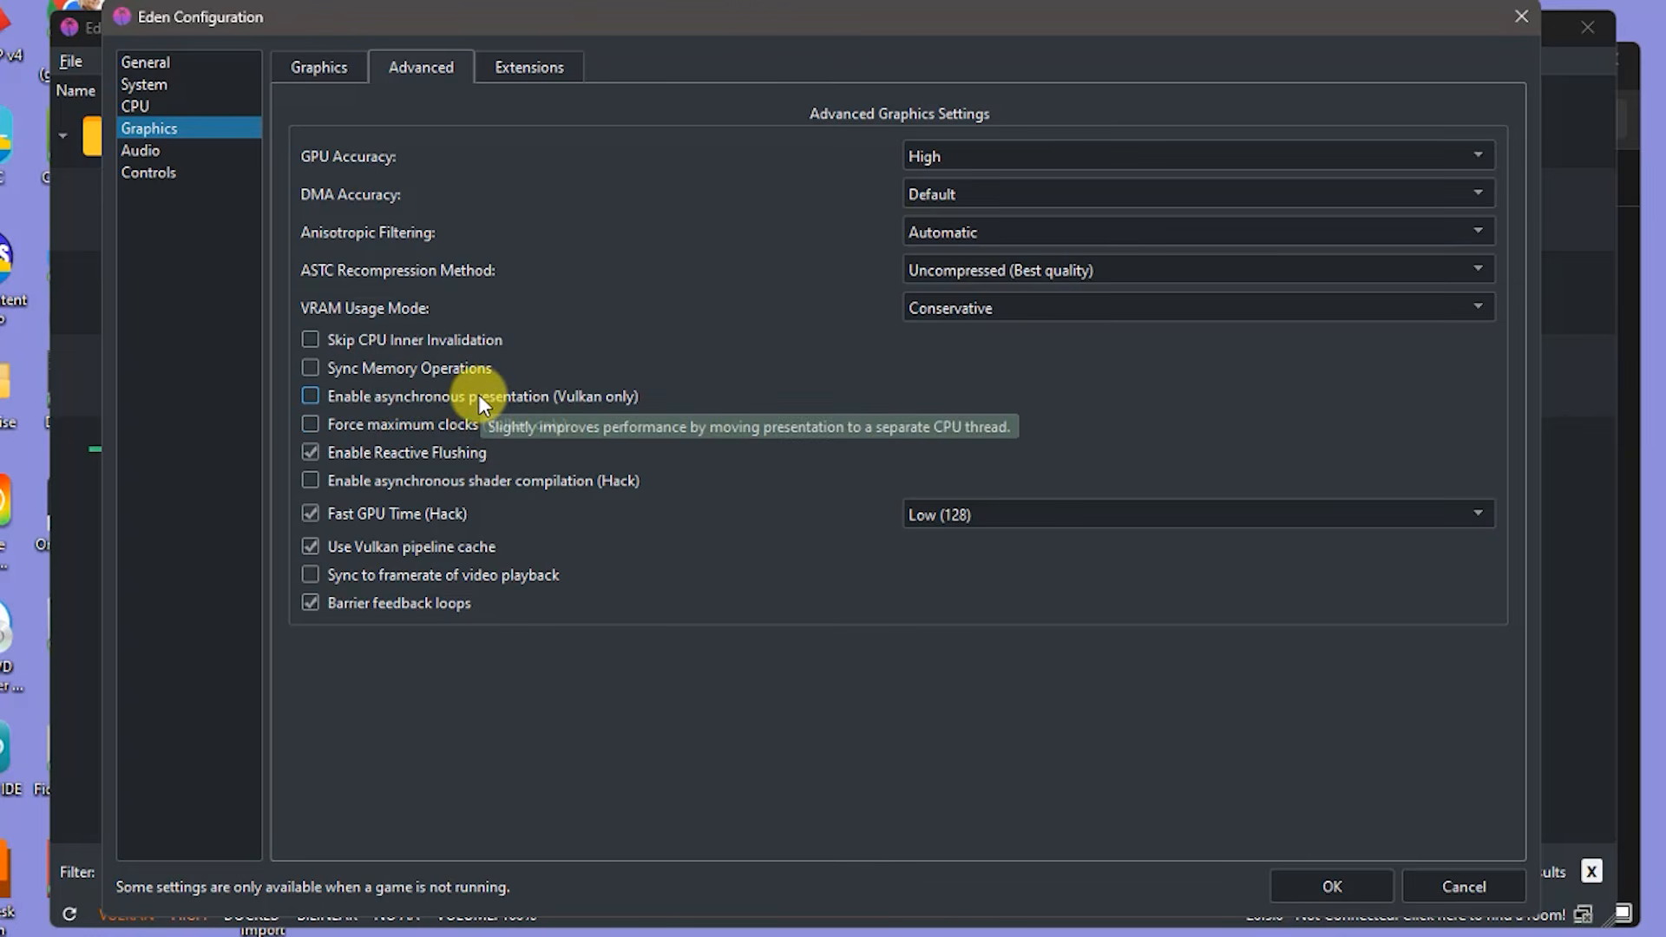
mouse_move(619, 284)
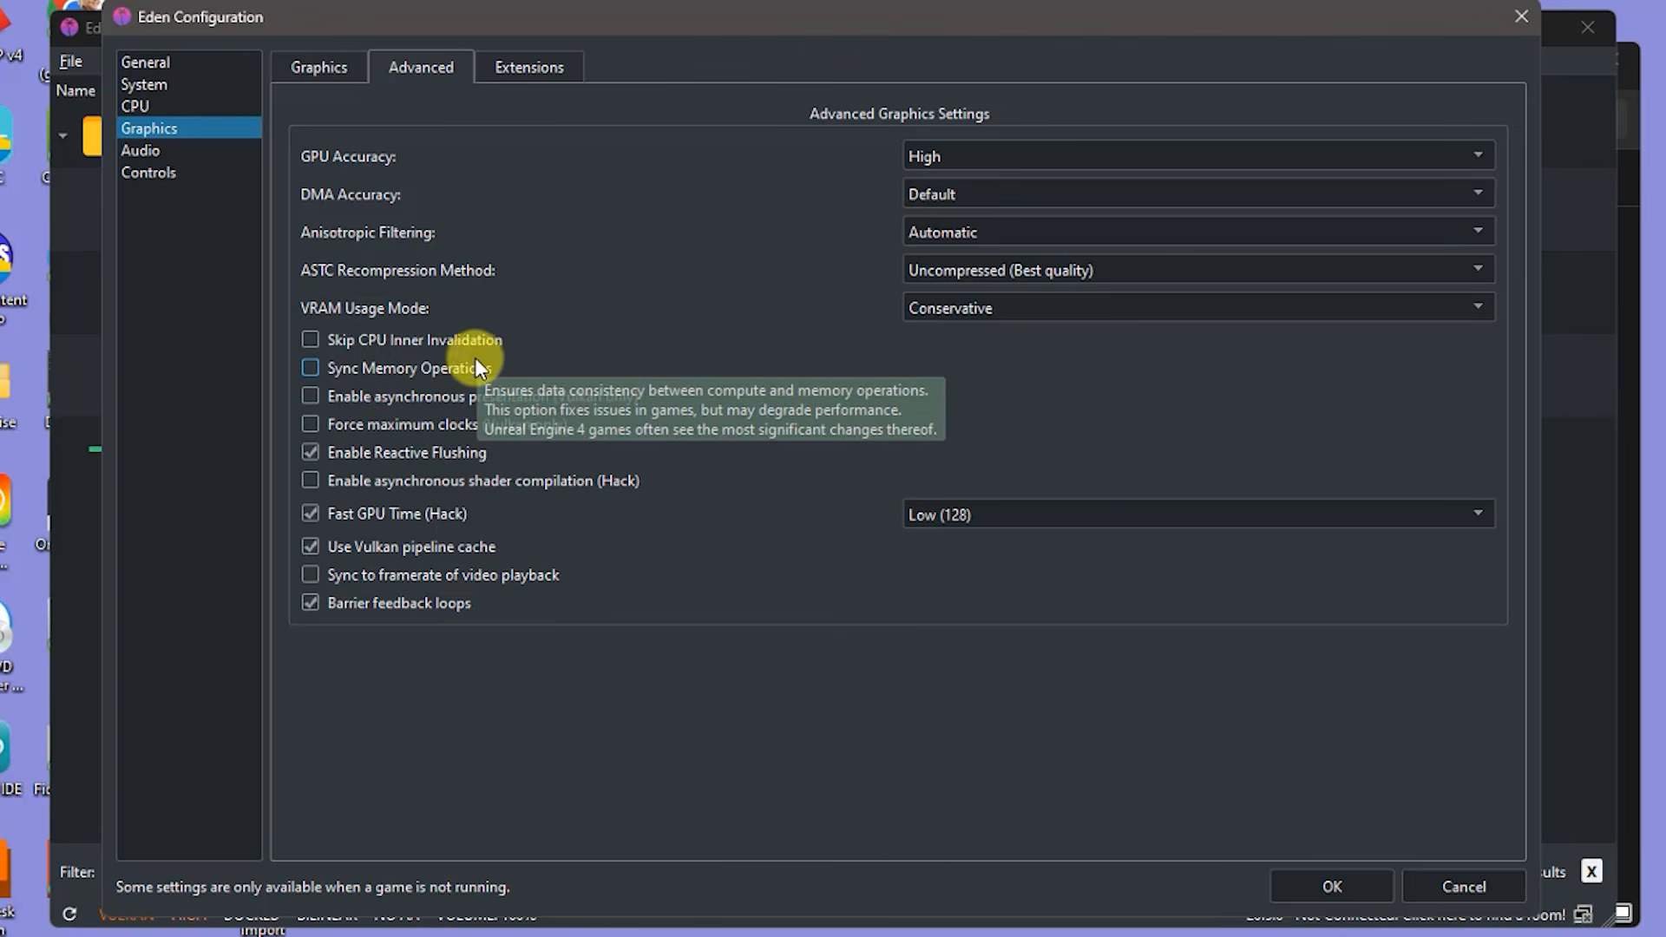
mouse_move(504, 323)
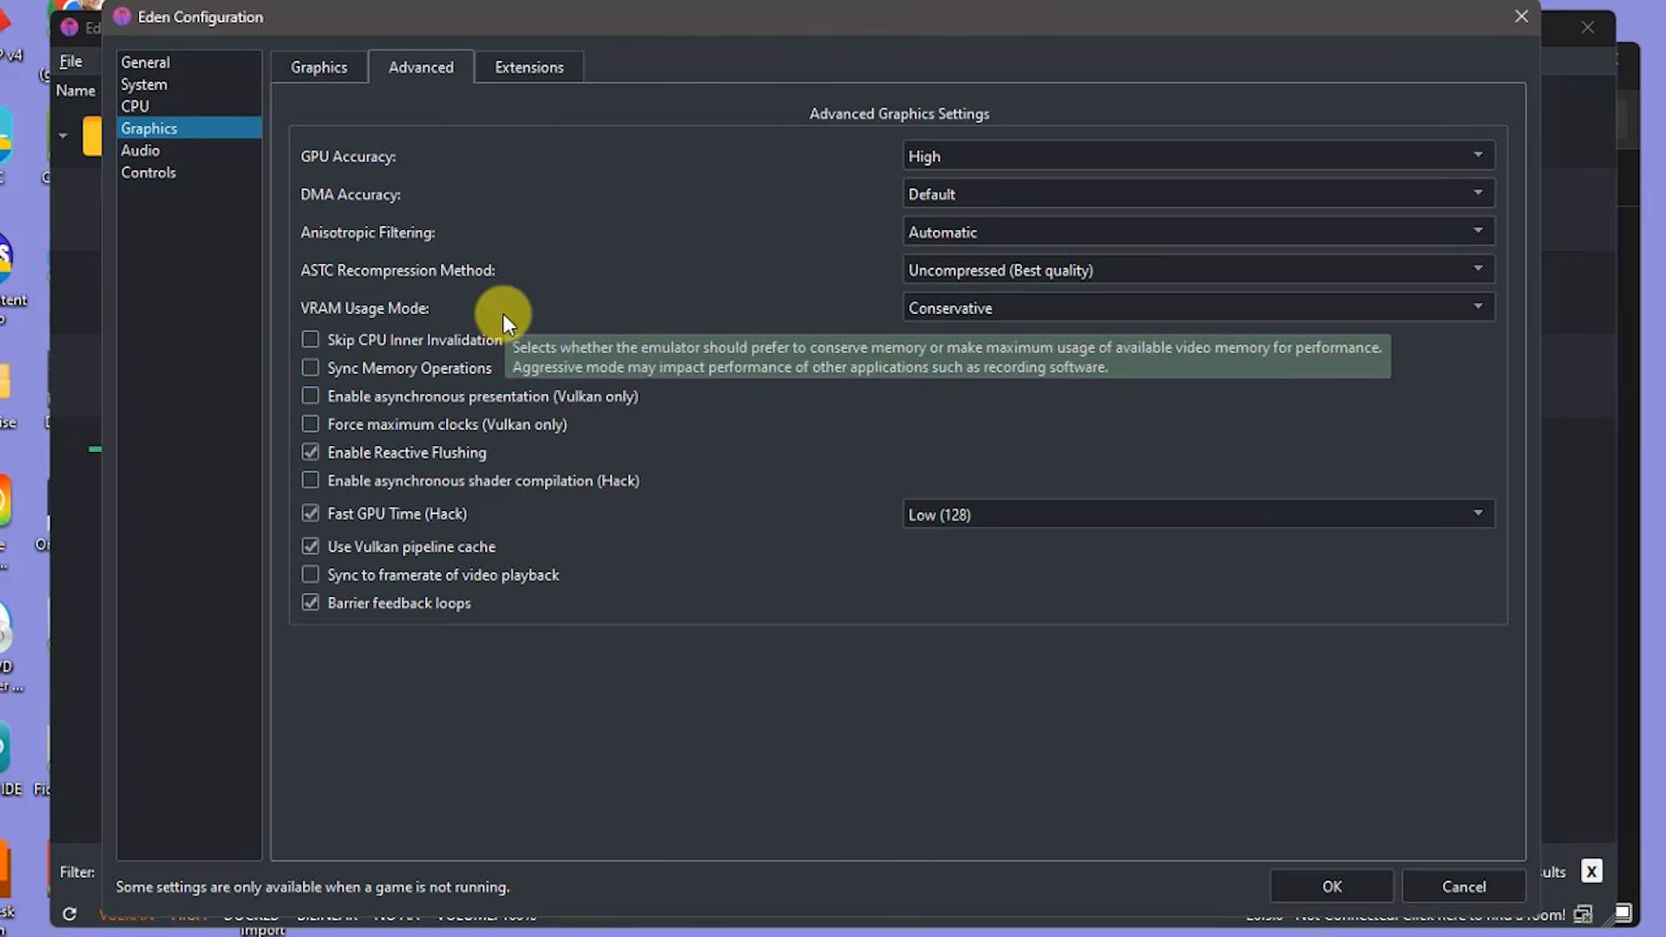
click(335, 73)
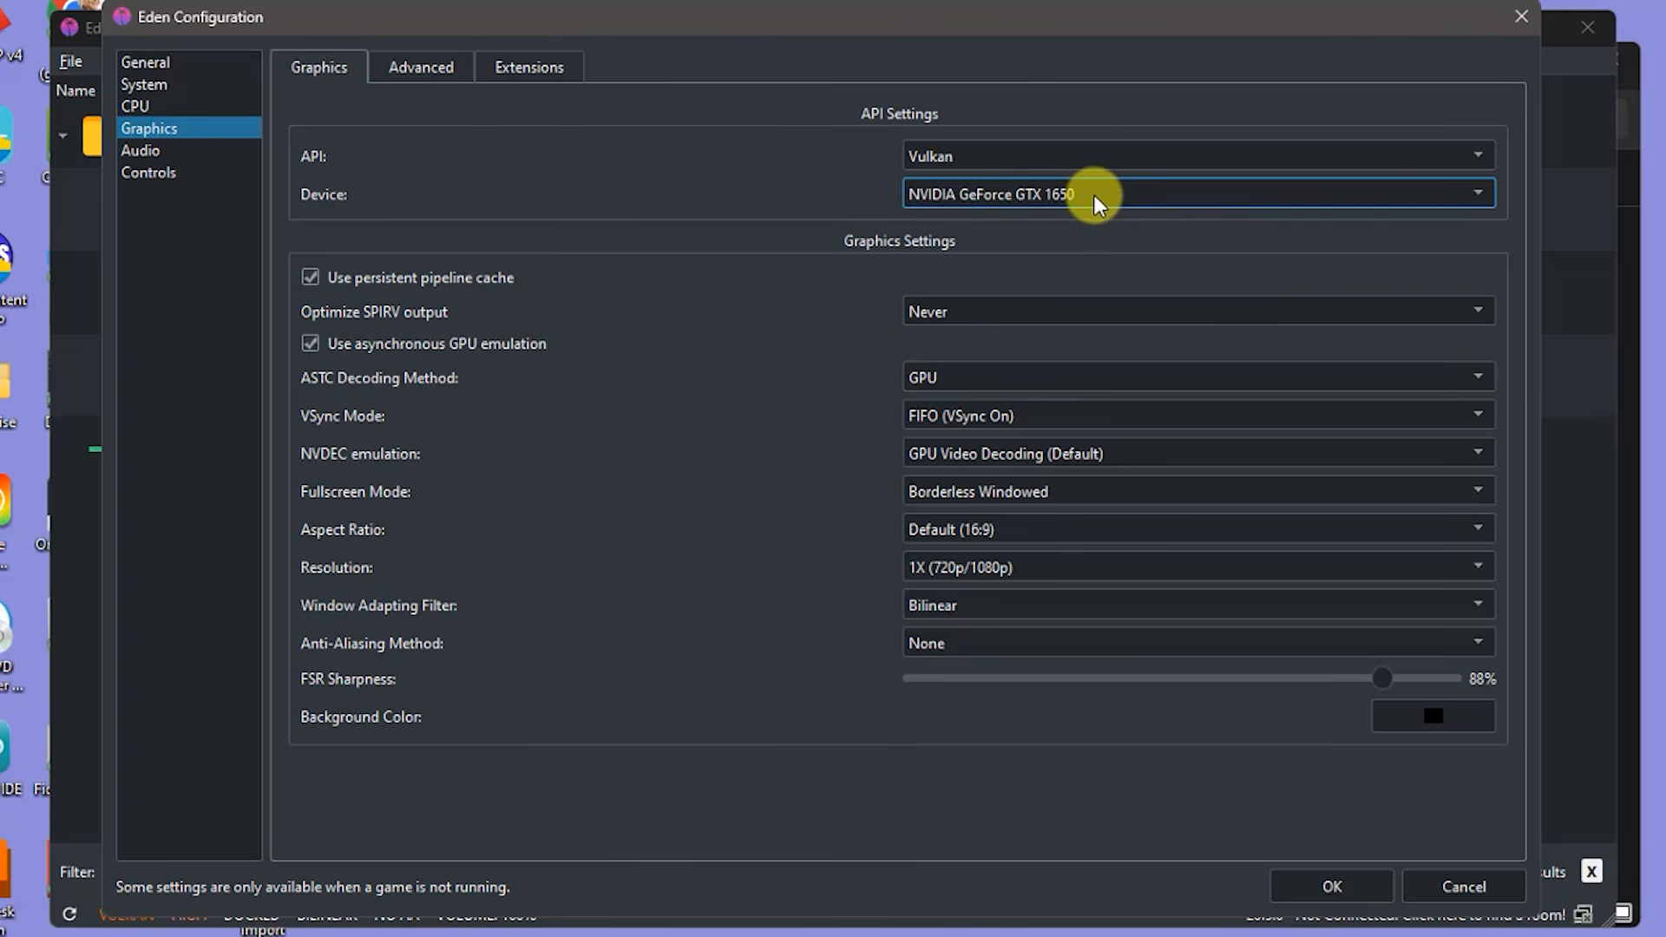
mouse_move(1095, 201)
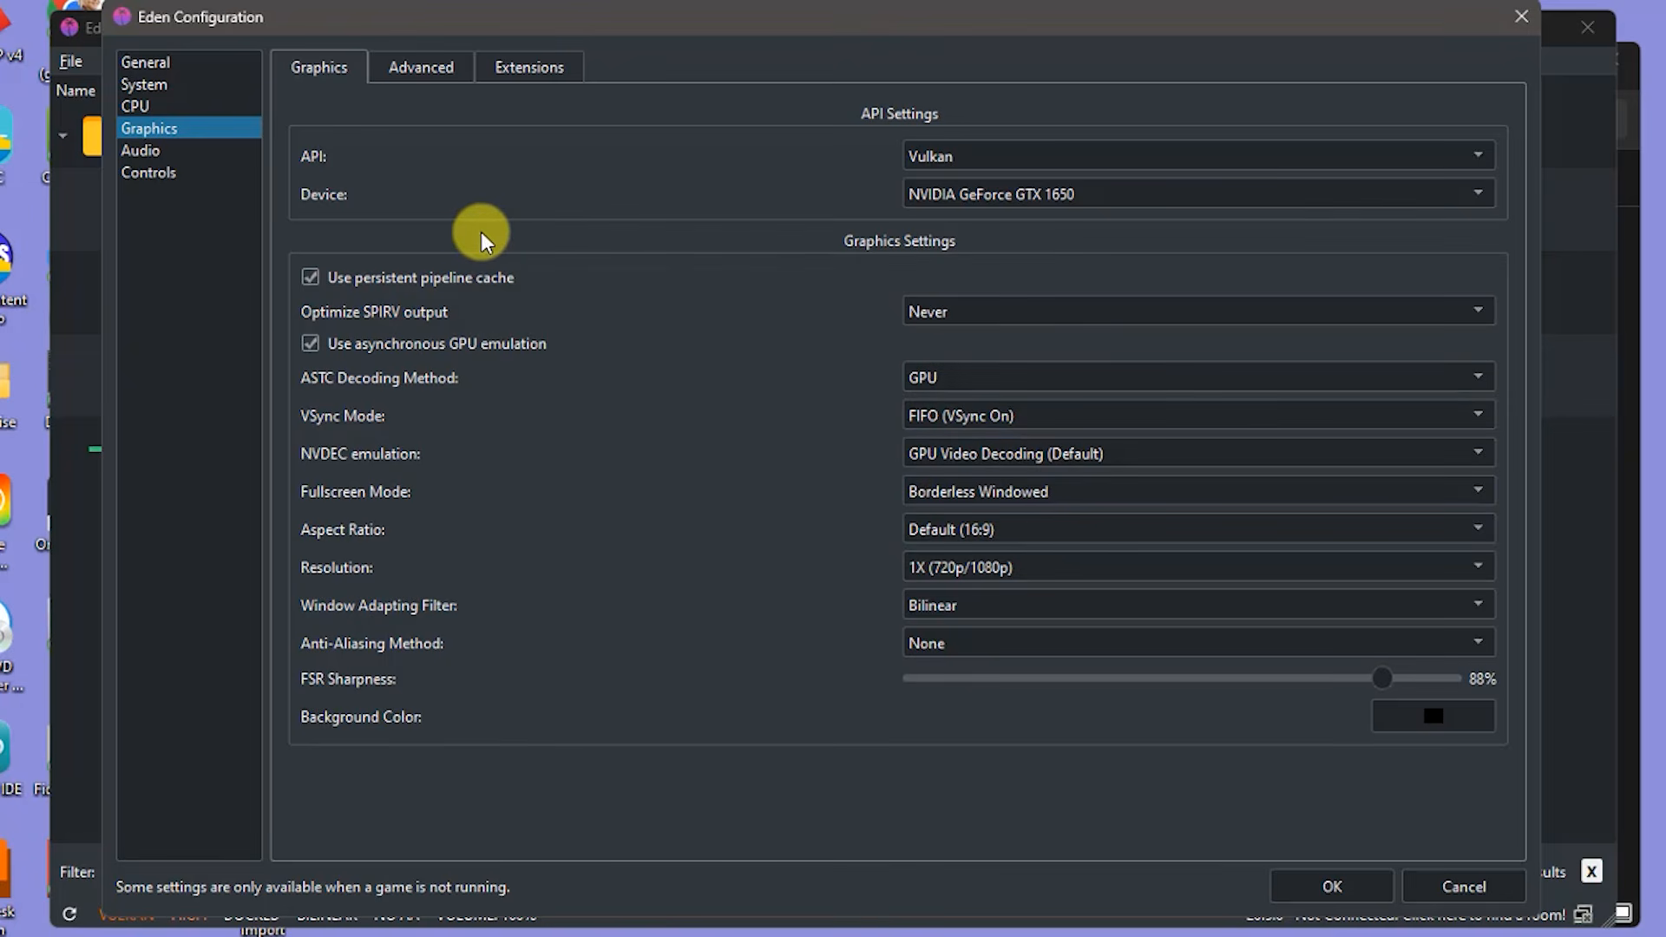
- Show Controls and keep Player 1's controller type as Pro Controller
click(164, 171)
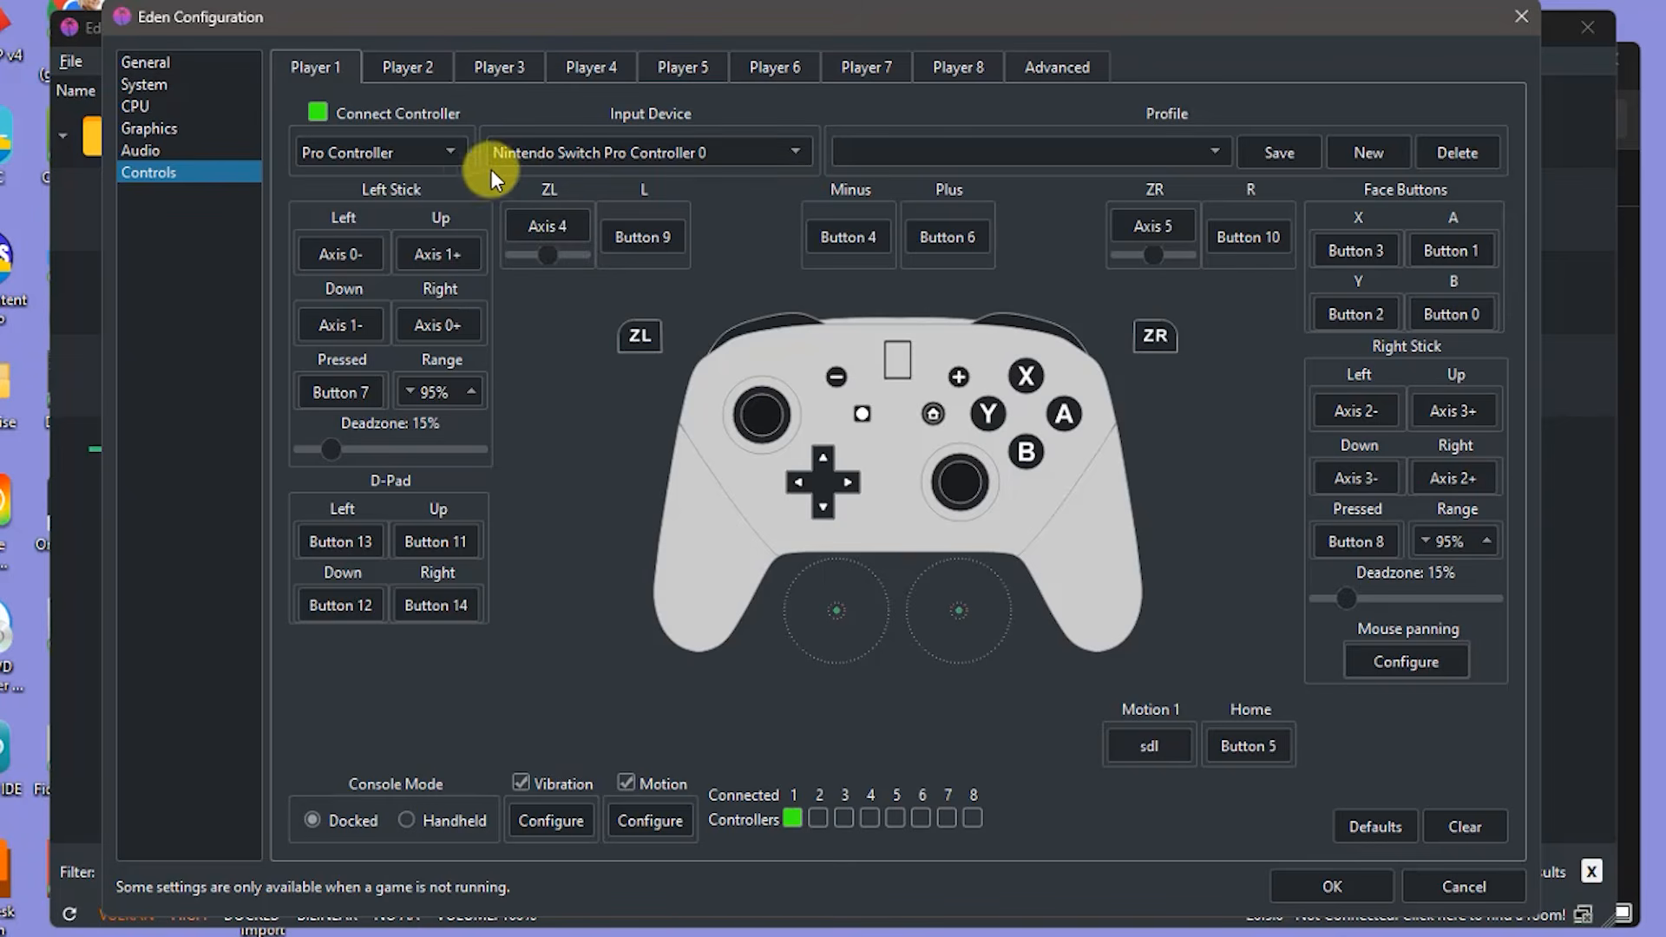
click(454, 151)
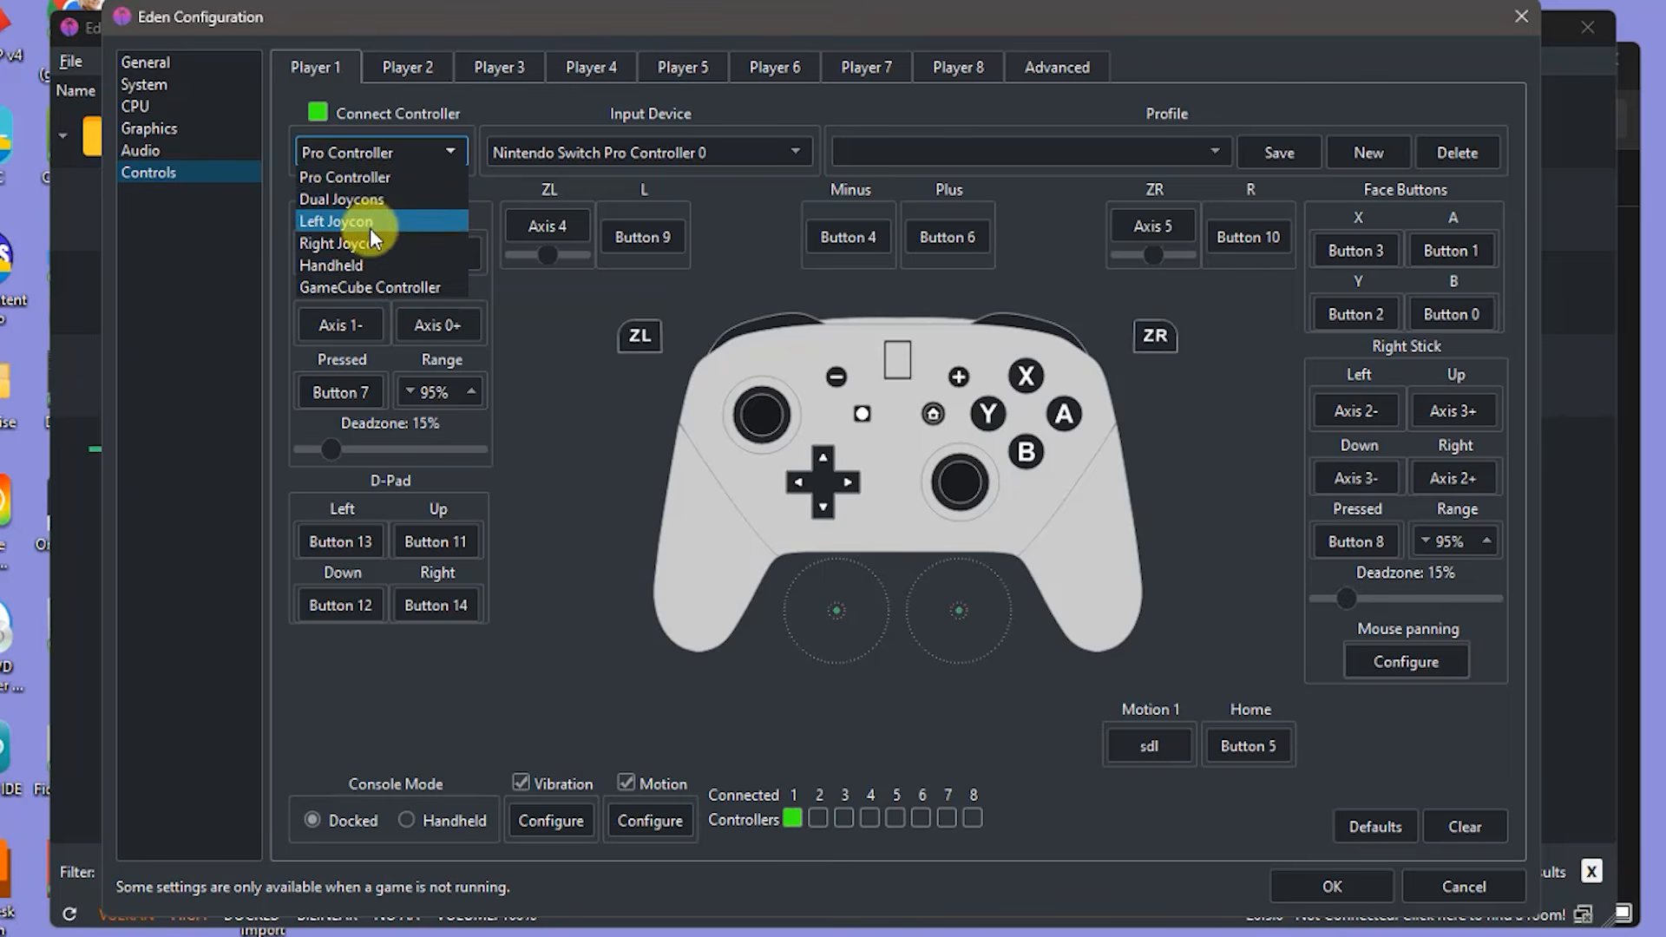
click(372, 178)
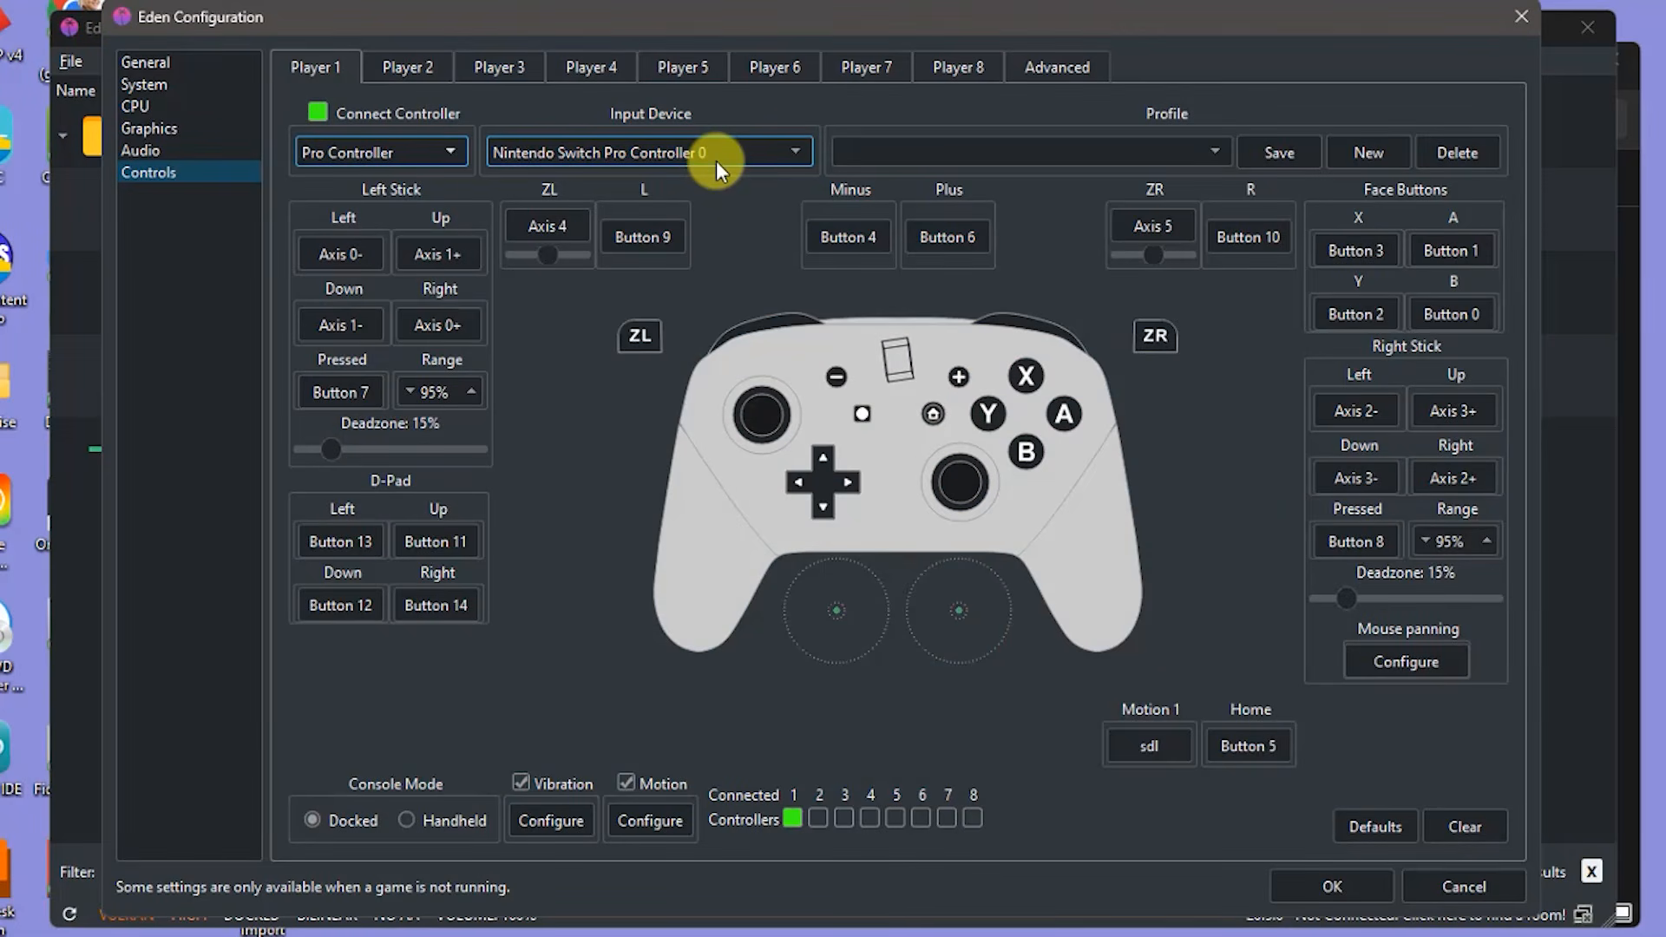
- Keep Nintendo Switch Pro Controller 0 as the input device and close Configuration with OK
click(785, 150)
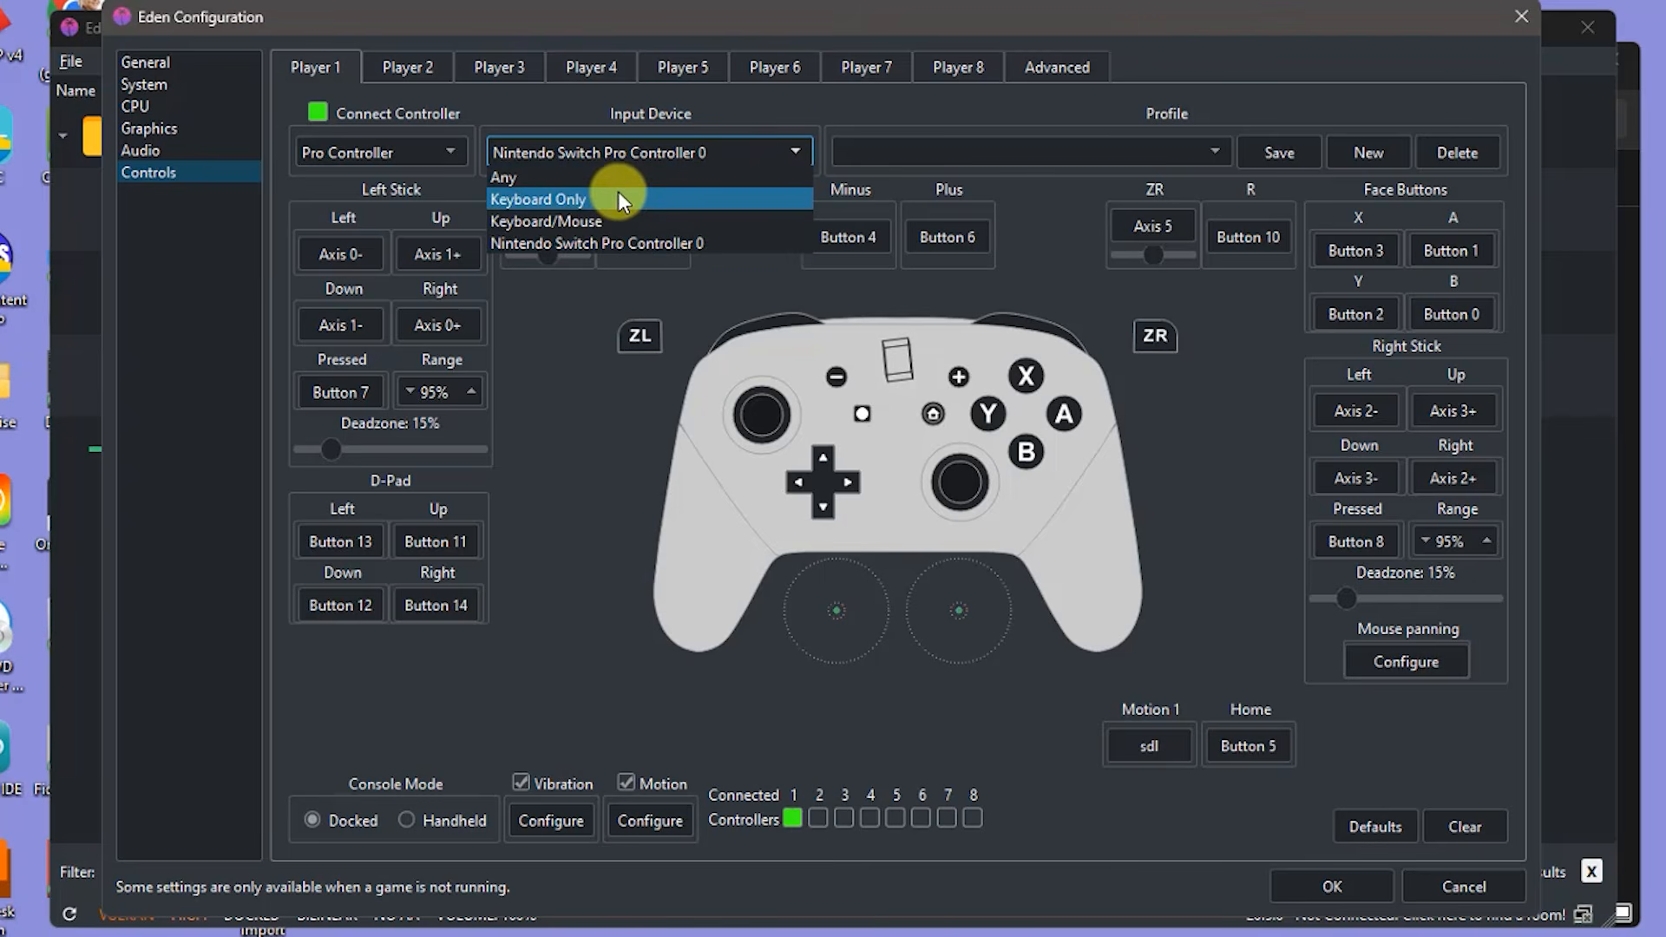
click(627, 240)
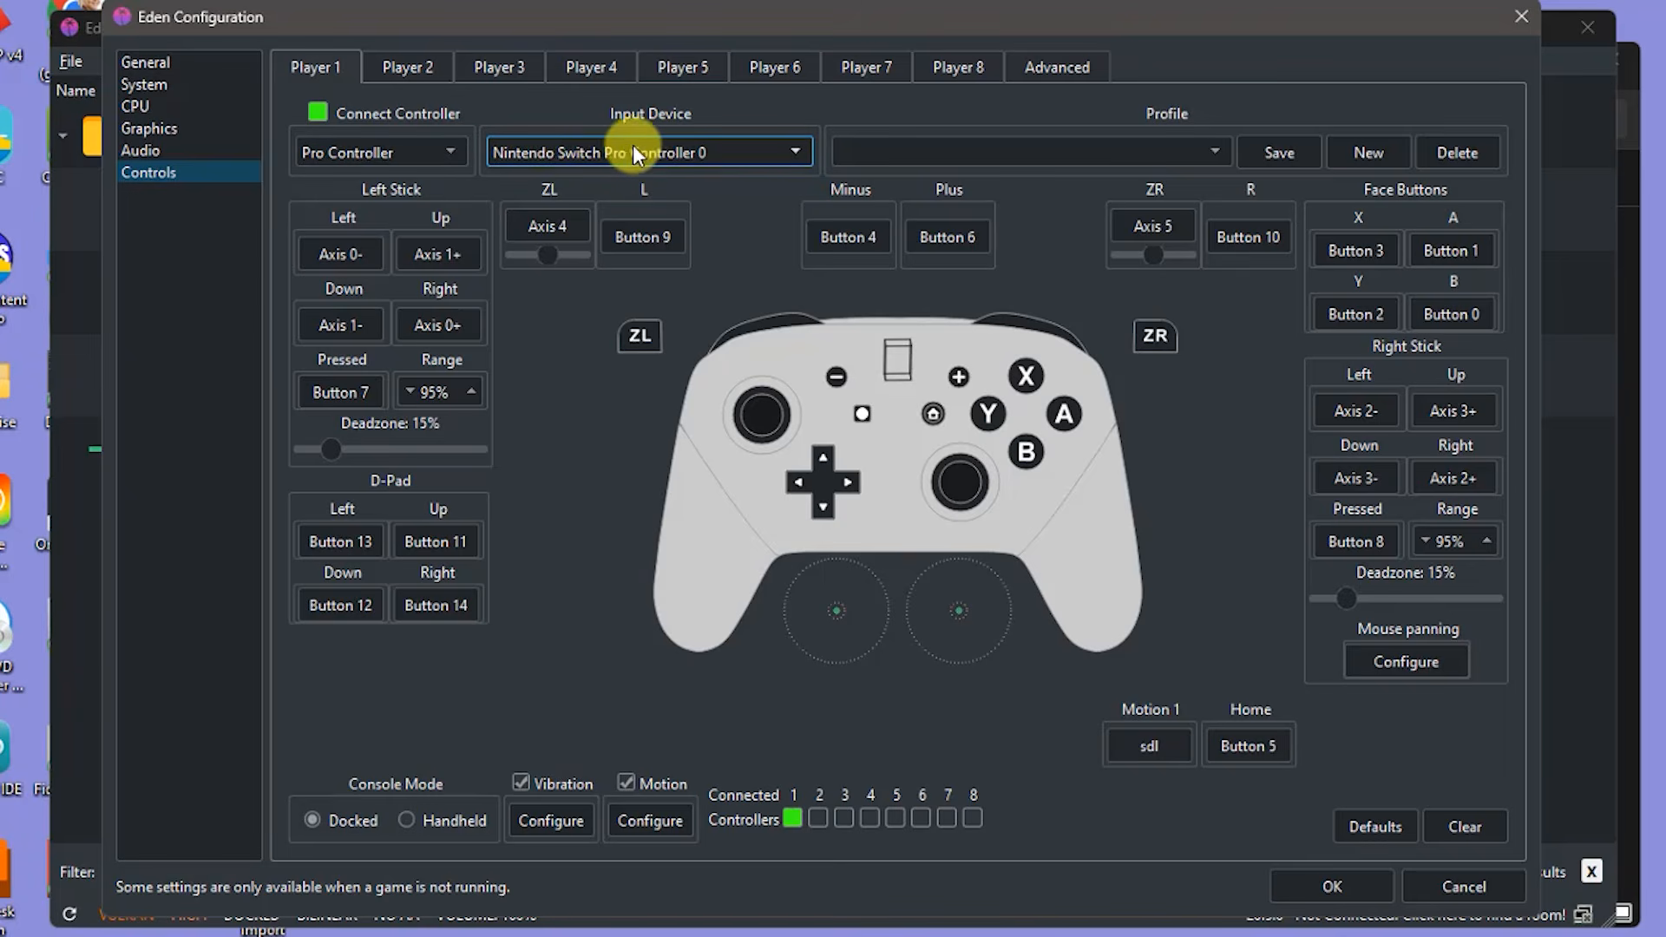
click(793, 152)
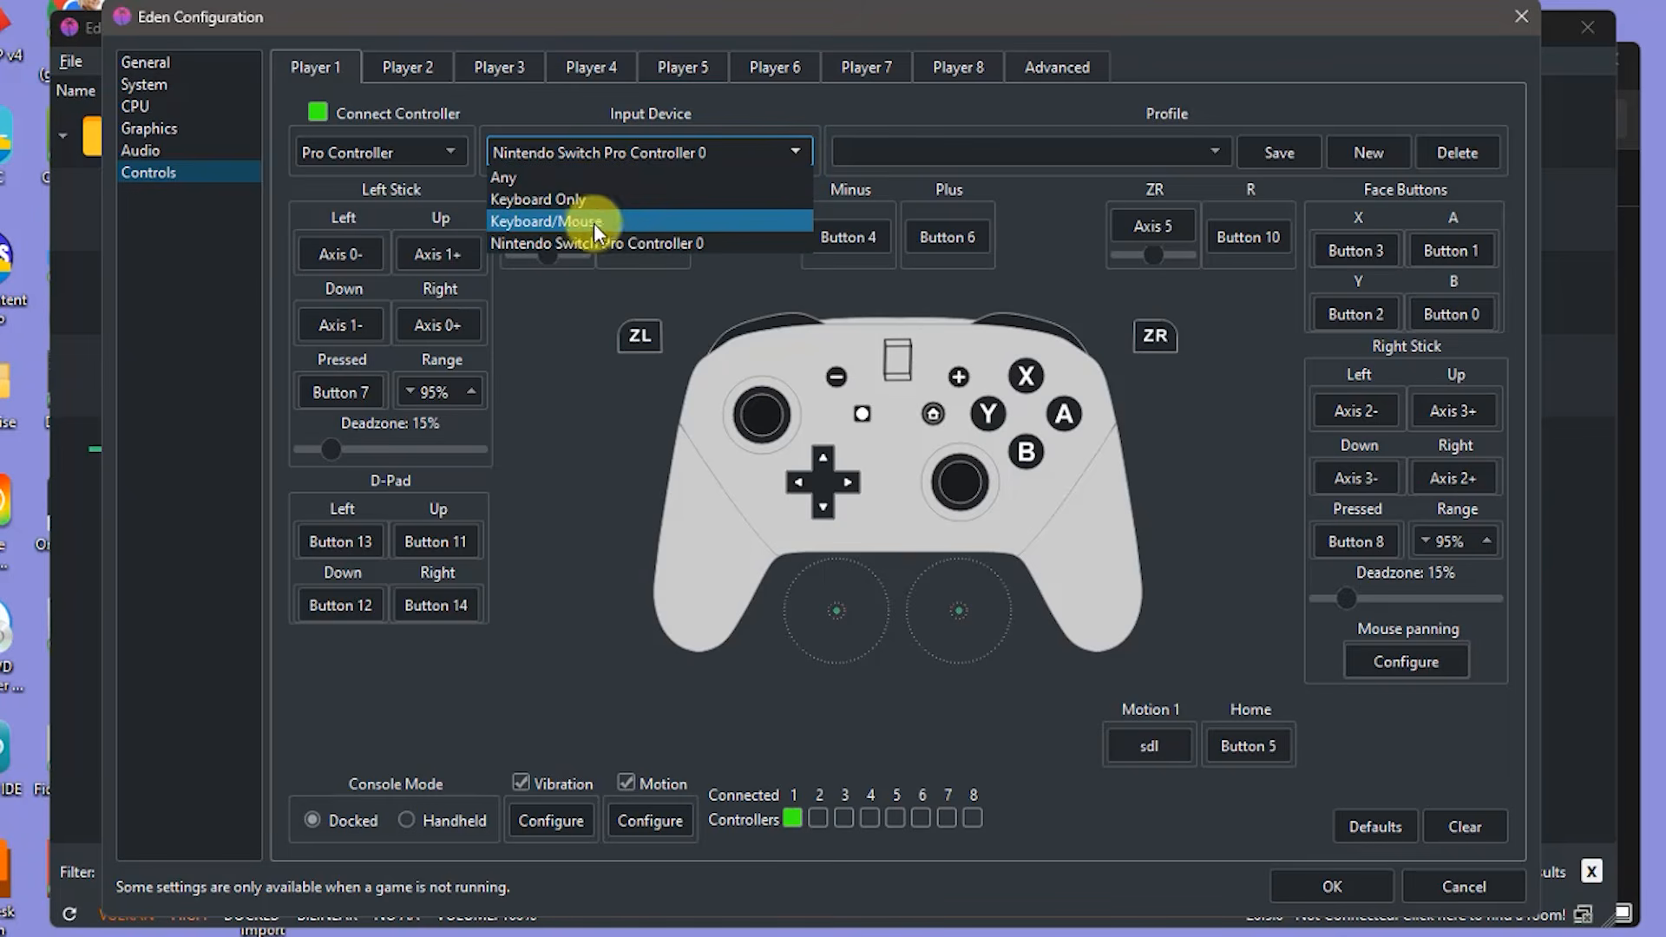
click(800, 152)
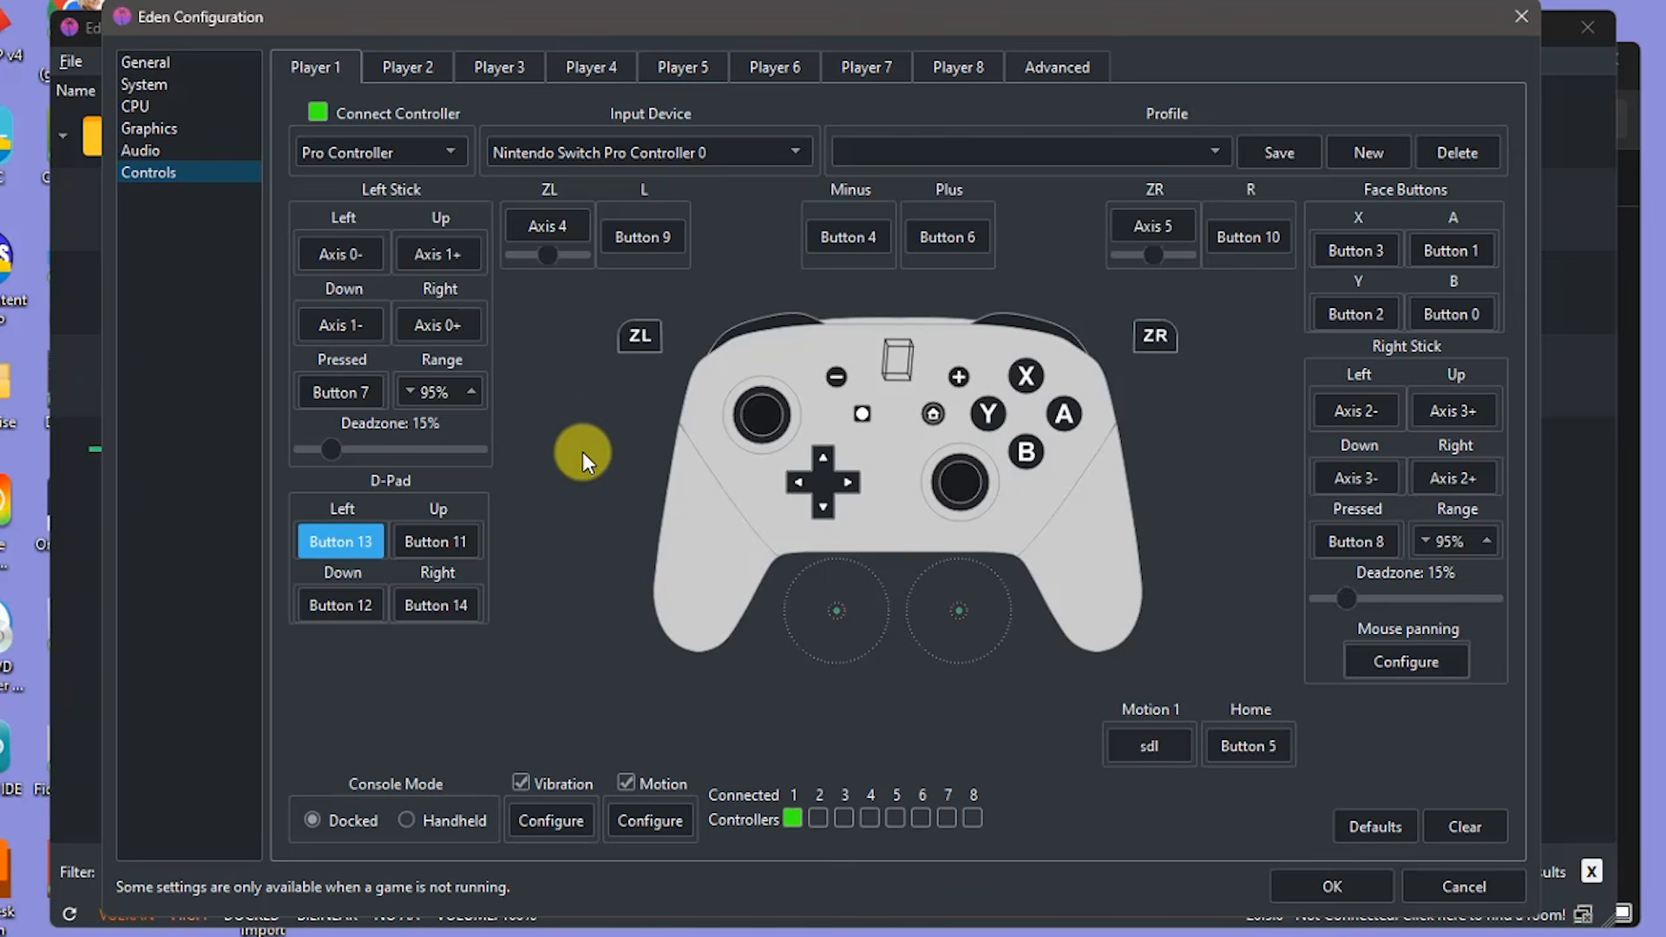
click(1330, 886)
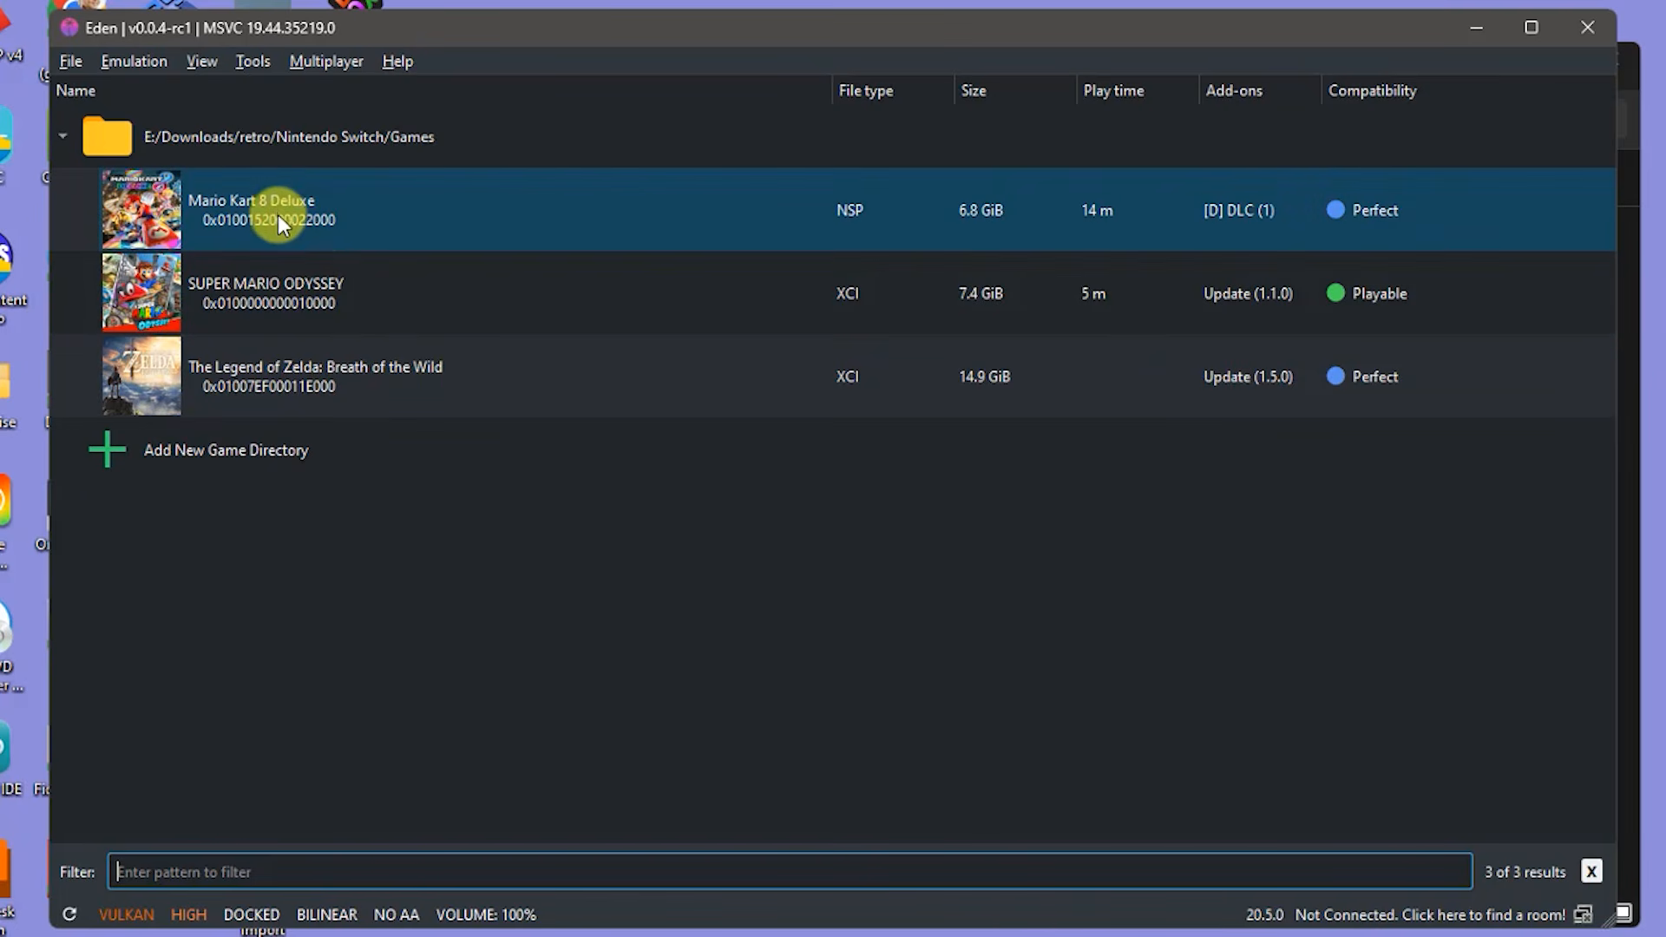
- Launch Mario Kart 8 Deluxe from the game list to reach its title logo
double_click(277, 210)
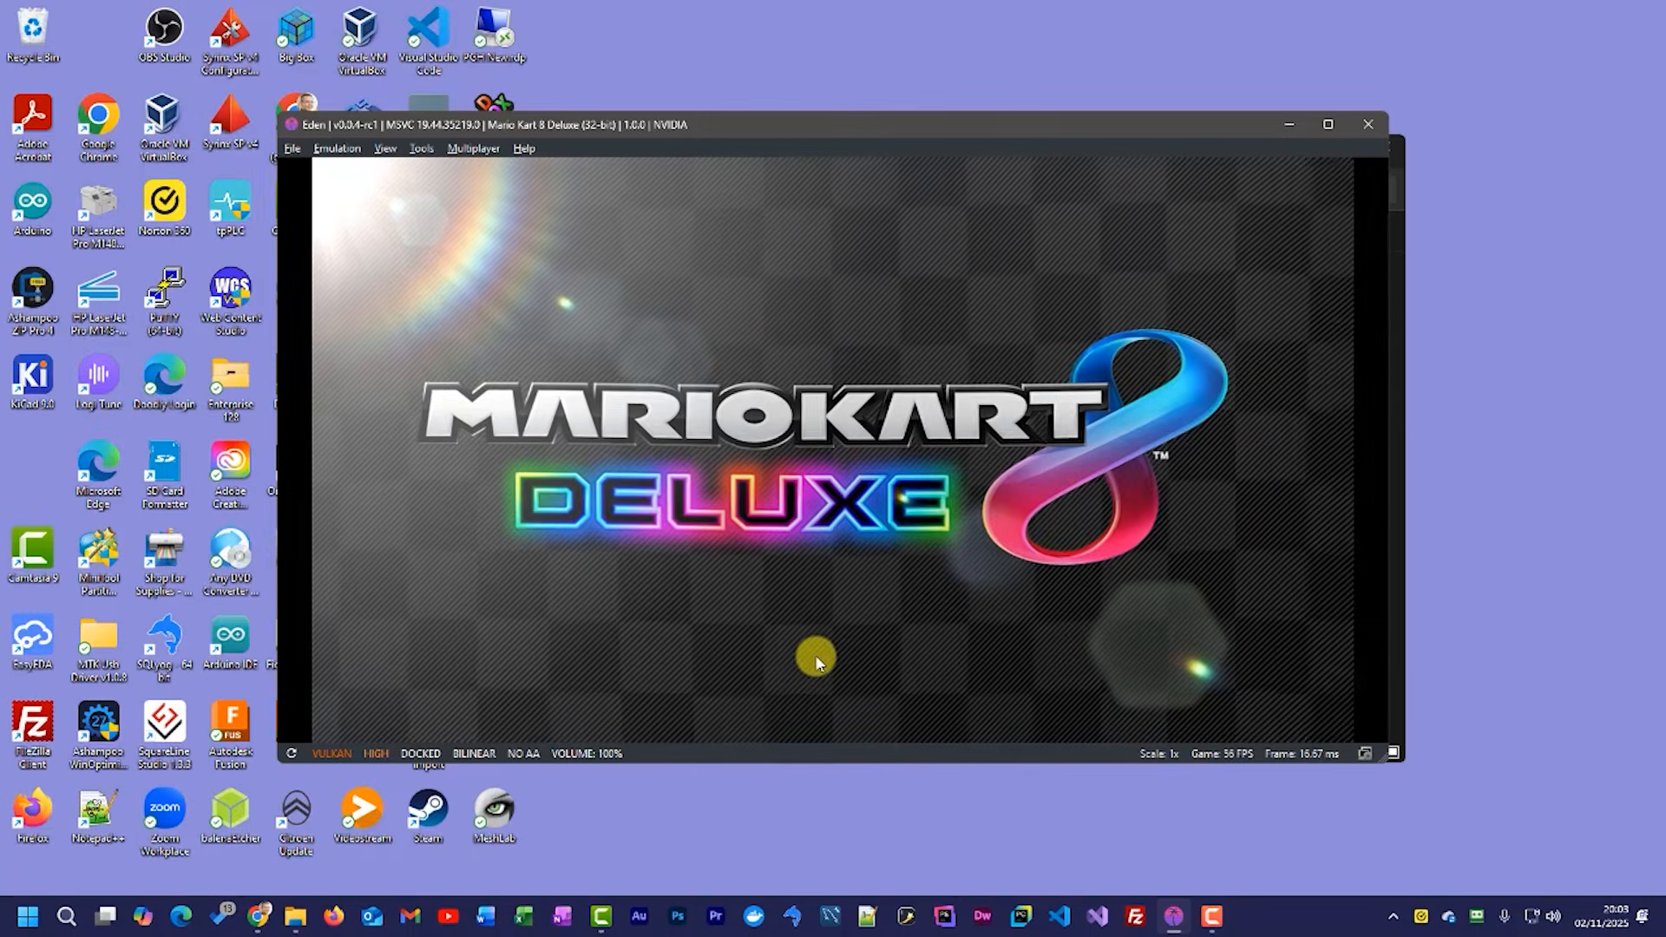
- Put the game in fullscreen, advance past the title screen to the menu, then enter 'ga'
key(F11)
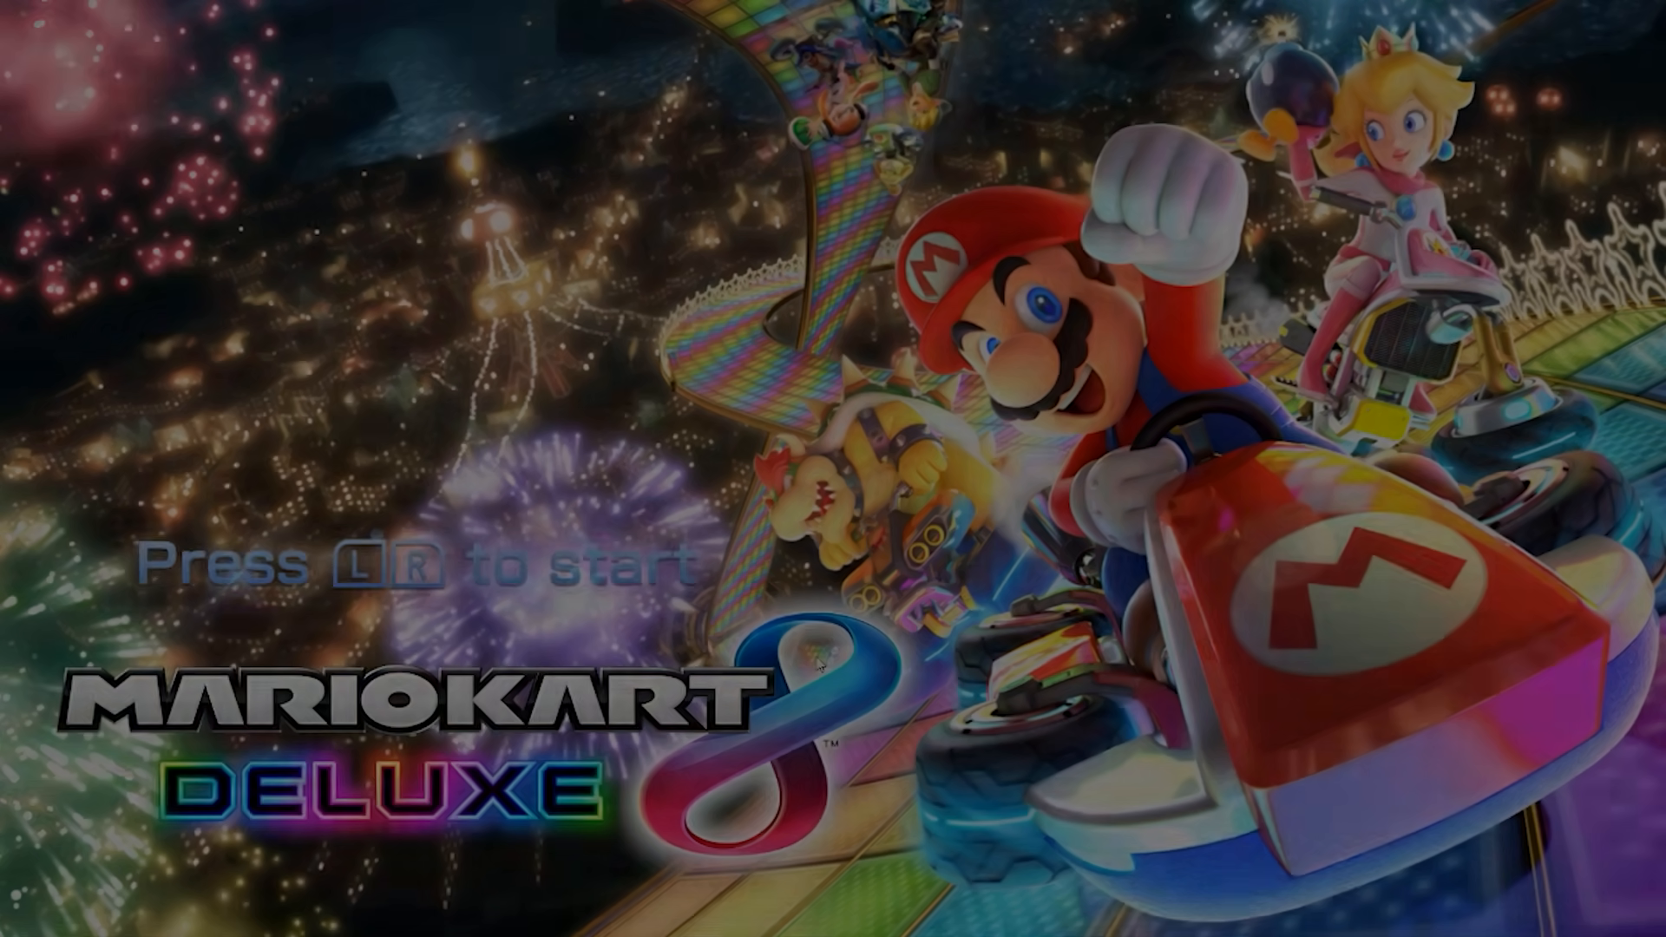
key(q+e)
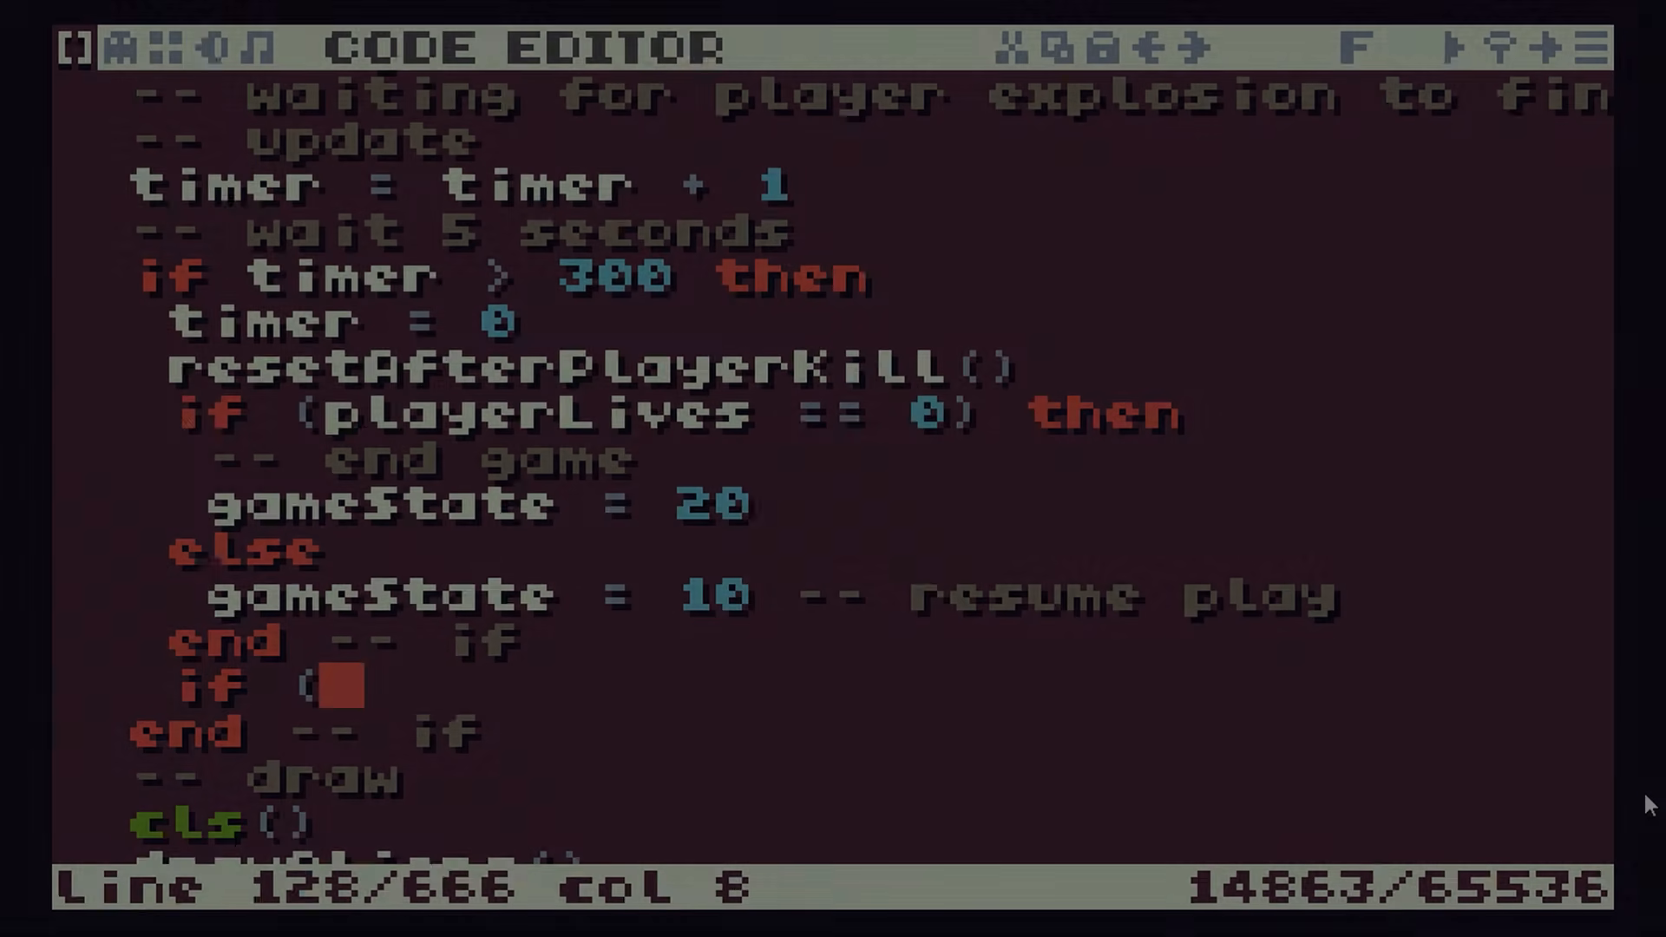
text(ga)
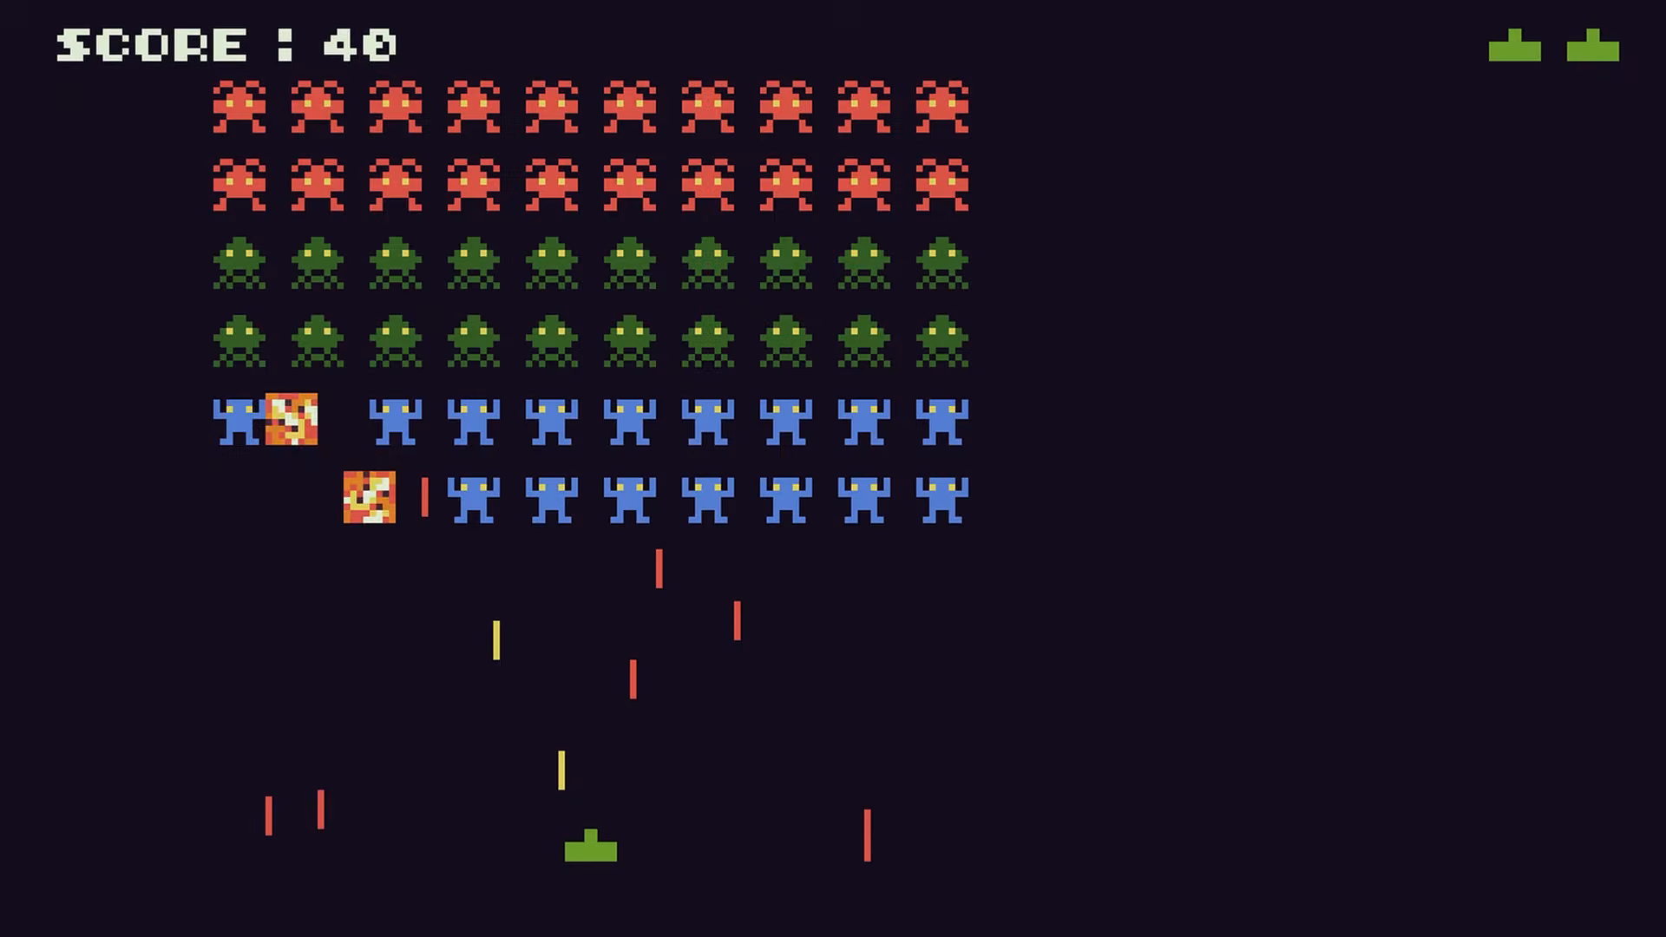